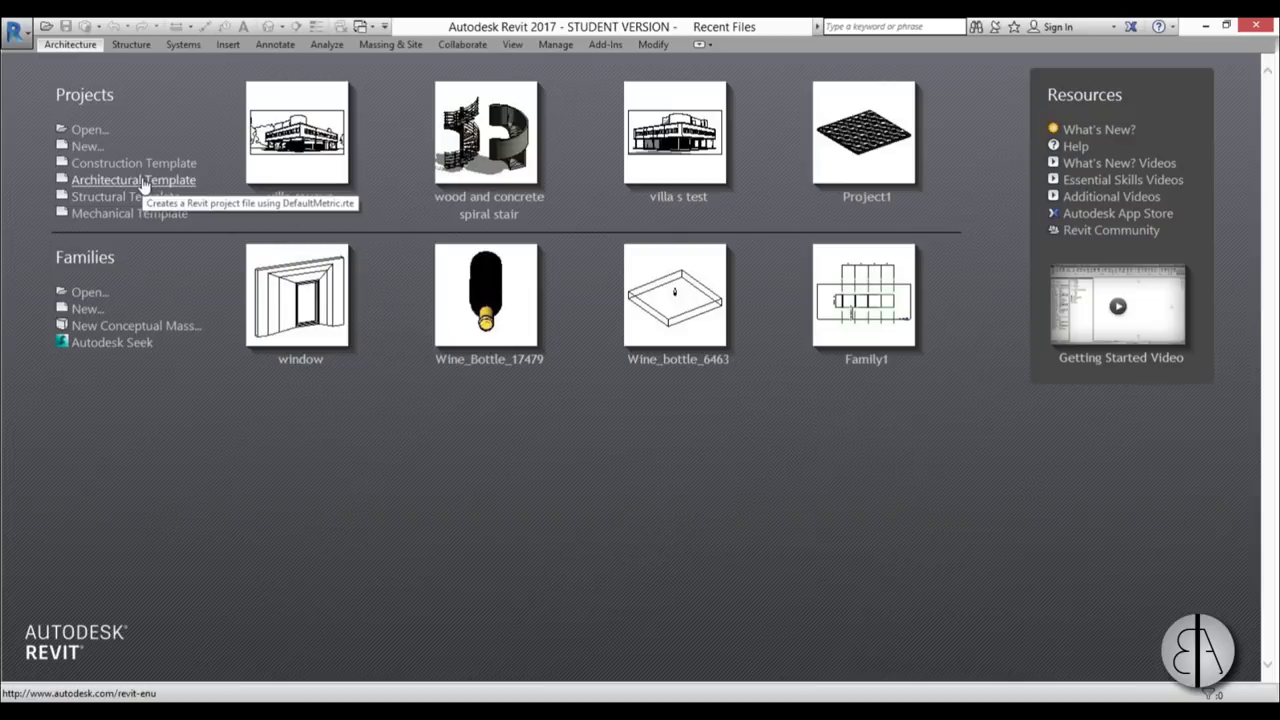
# Create a project from the Architectural Template and set its length units to centimeters
pyautogui.click(143, 181)
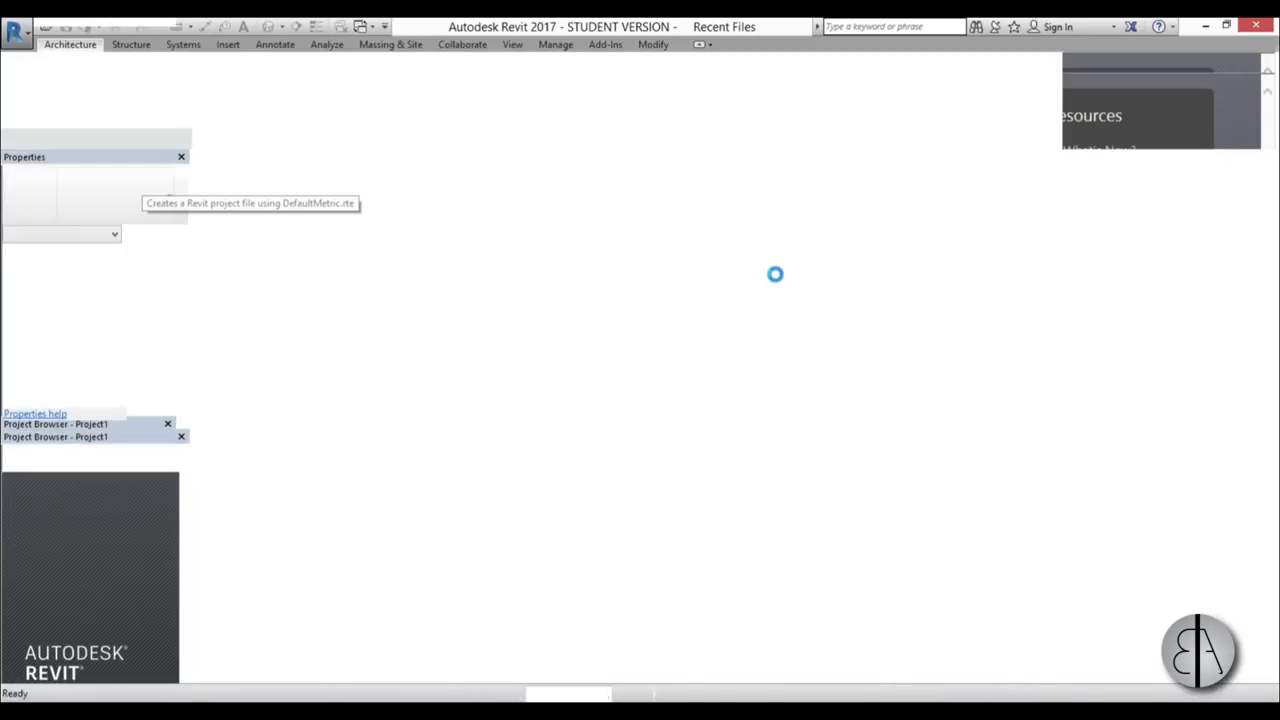
pyautogui.press('u')
pyautogui.press('n')
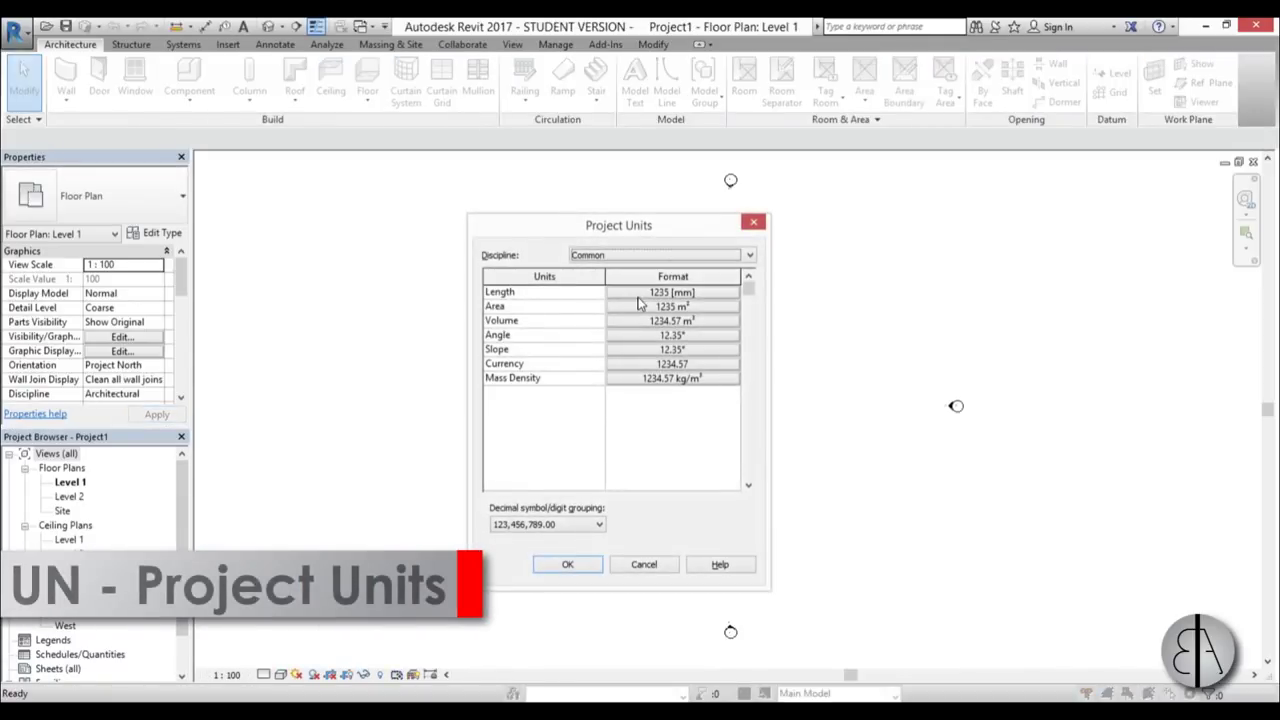
pyautogui.click(672, 292)
pyautogui.click(604, 326)
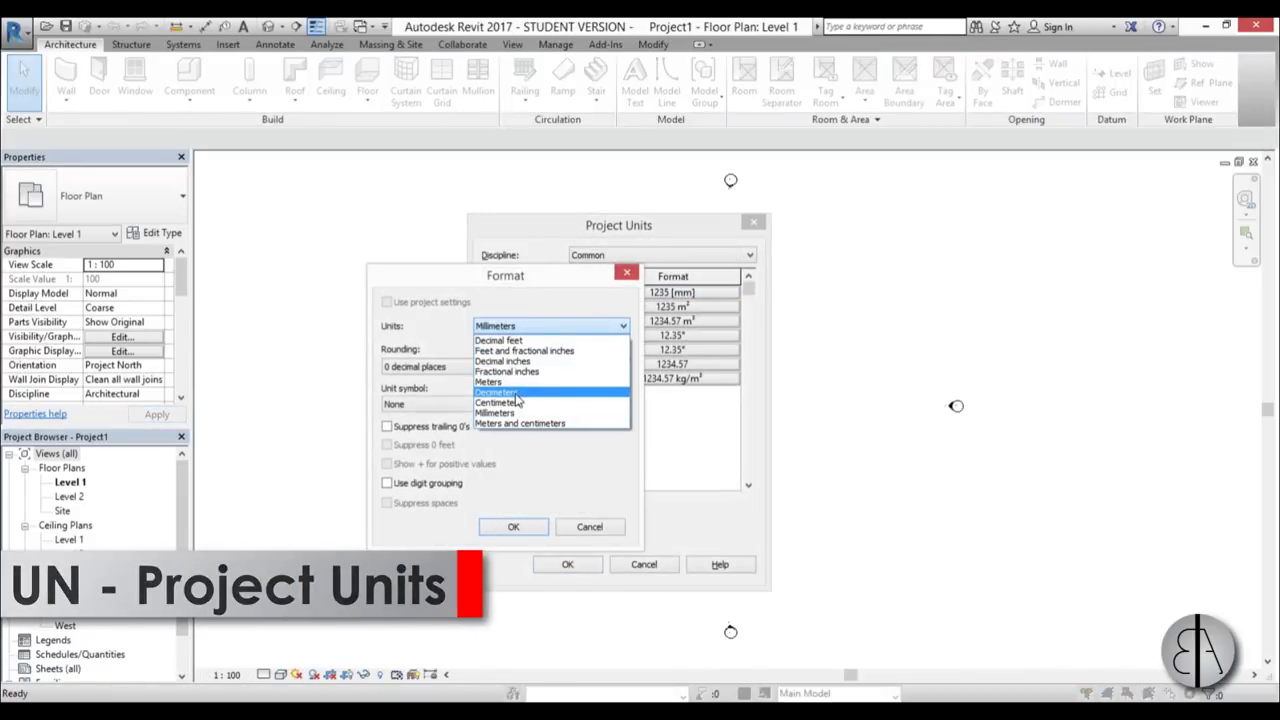
pyautogui.click(510, 403)
pyautogui.click(513, 527)
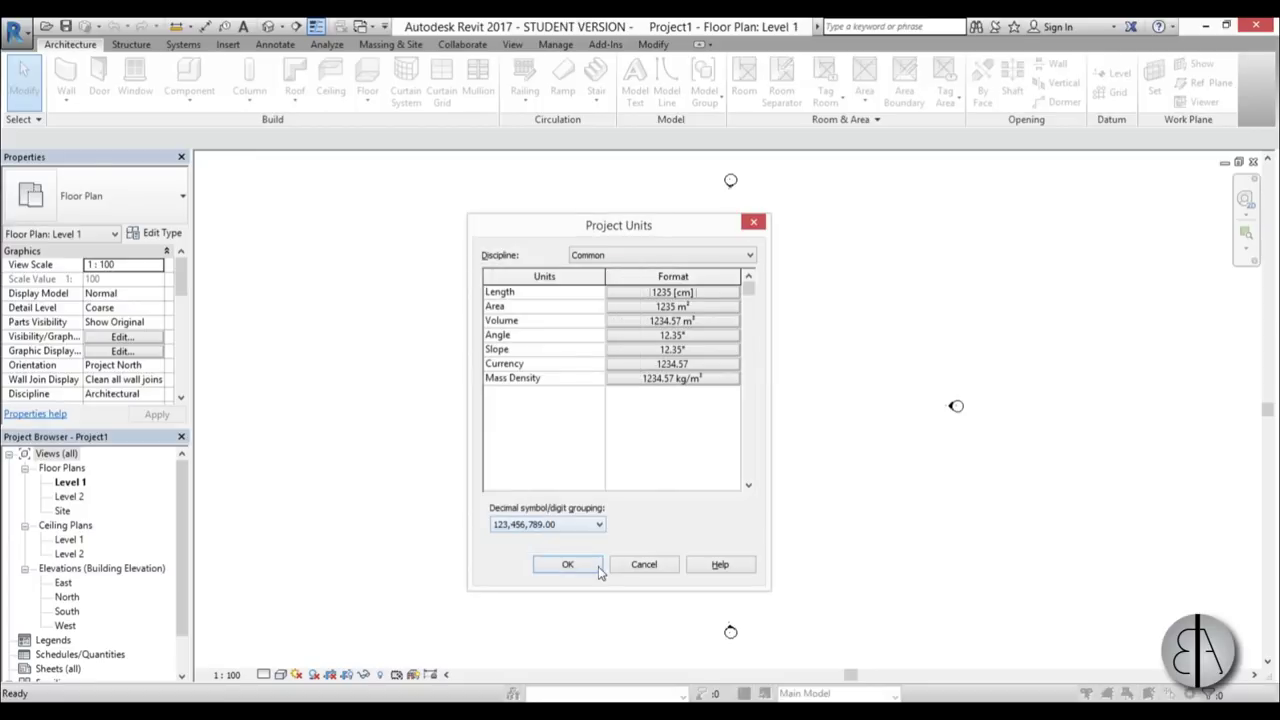
pyautogui.click(567, 564)
# Sketch a full-step spiral stair run from Level 1 to Level 2 with a radius of about 62 cm, between the elevation markers
pyautogui.moveTo(725, 406); pyautogui.dragTo(698, 405, button='middle')
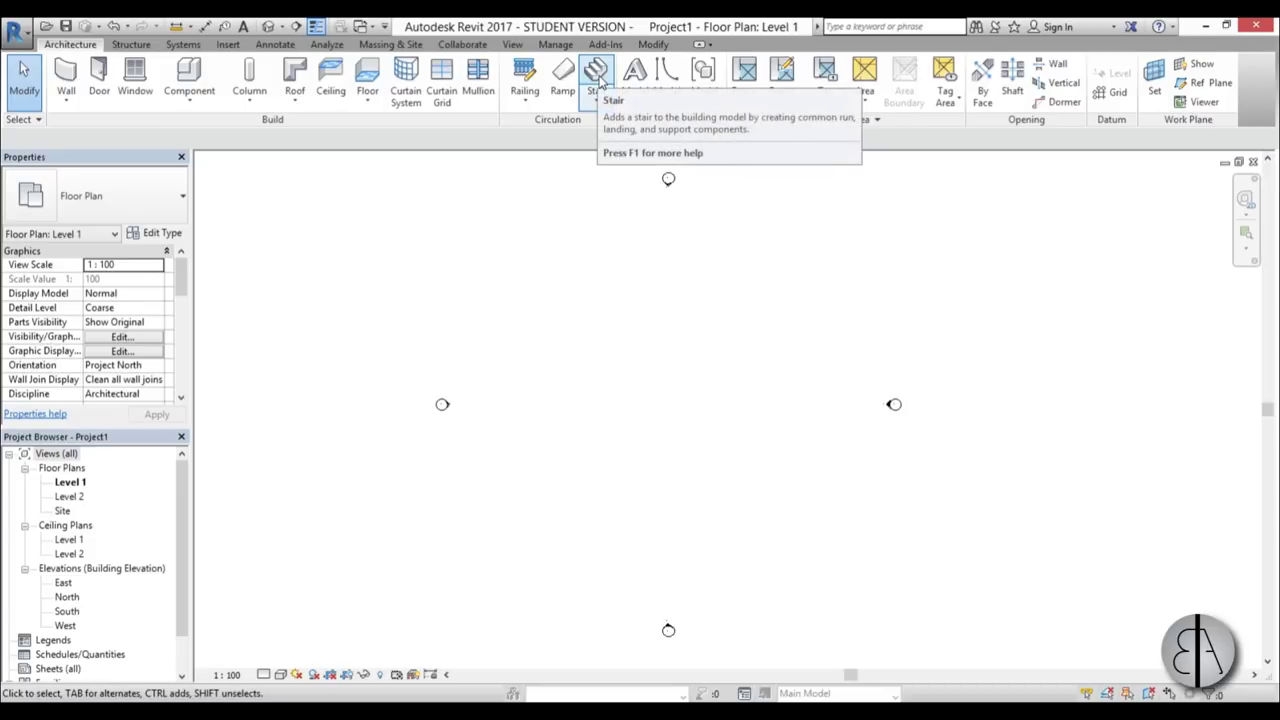
pyautogui.click(597, 78)
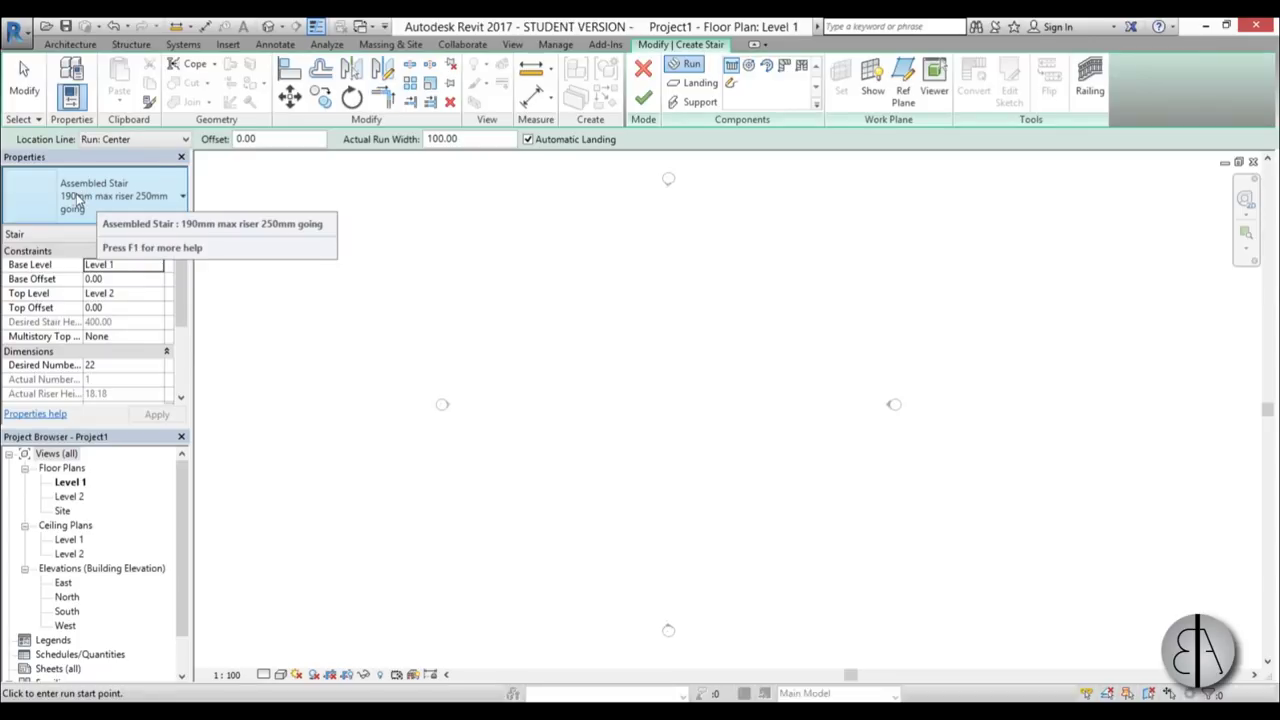
pyautogui.click(103, 208)
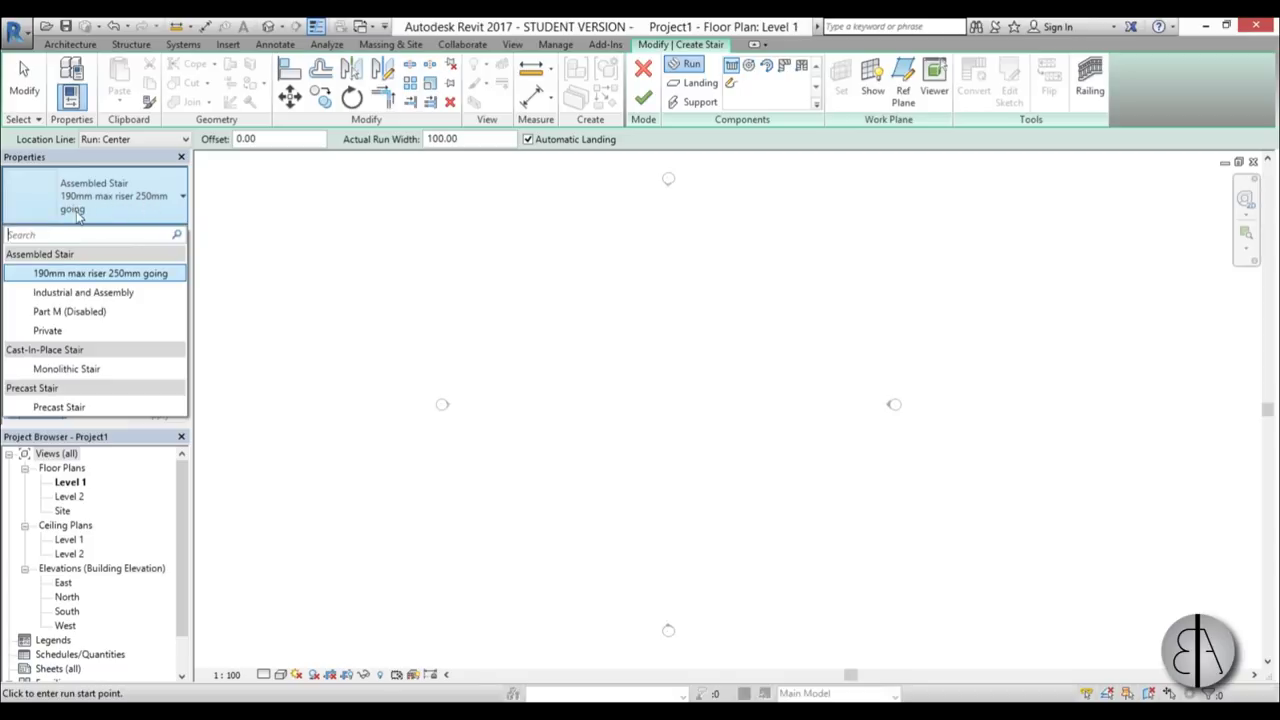
pyautogui.click(550, 234)
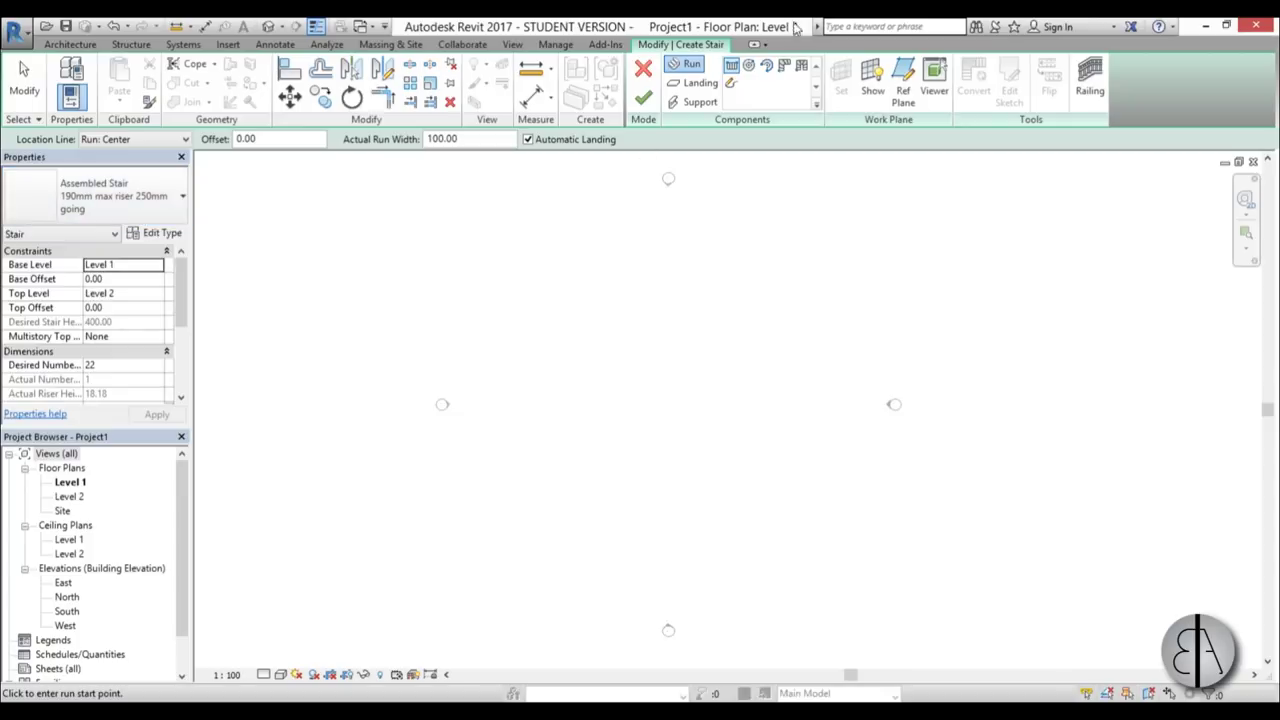
pyautogui.click(749, 66)
pyautogui.scroll(2, 664, 399)
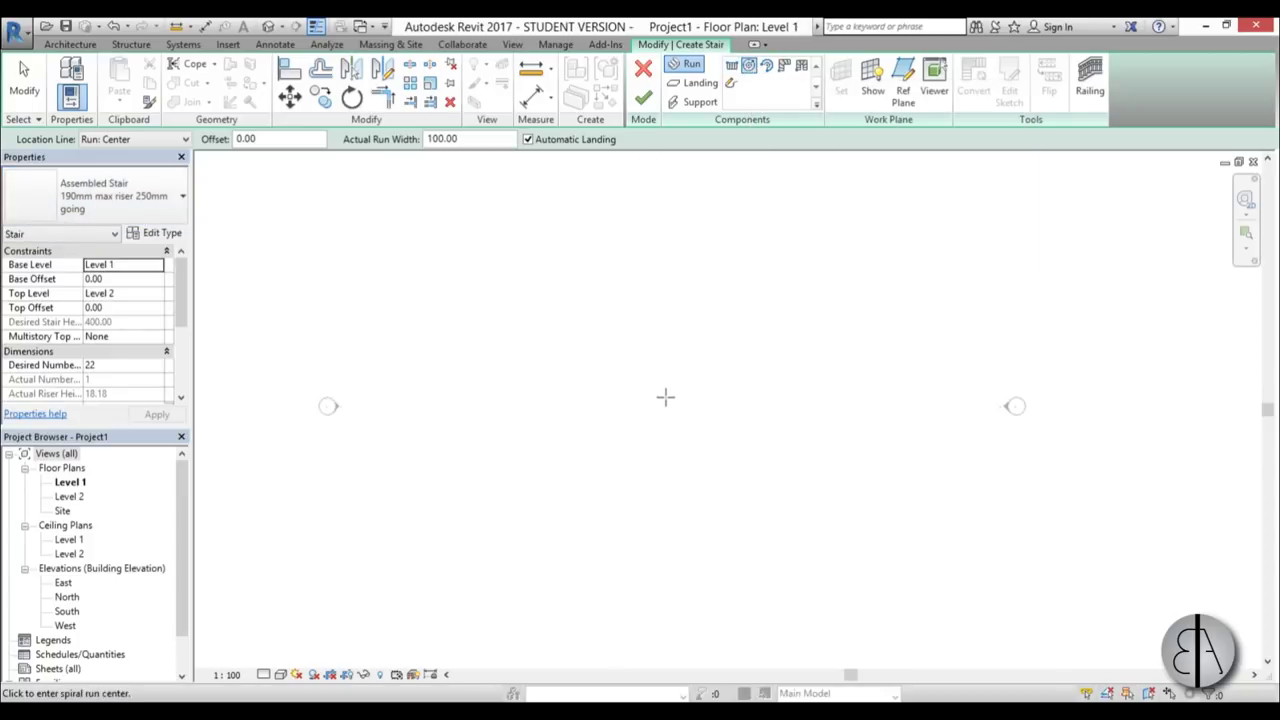
pyautogui.click(662, 395)
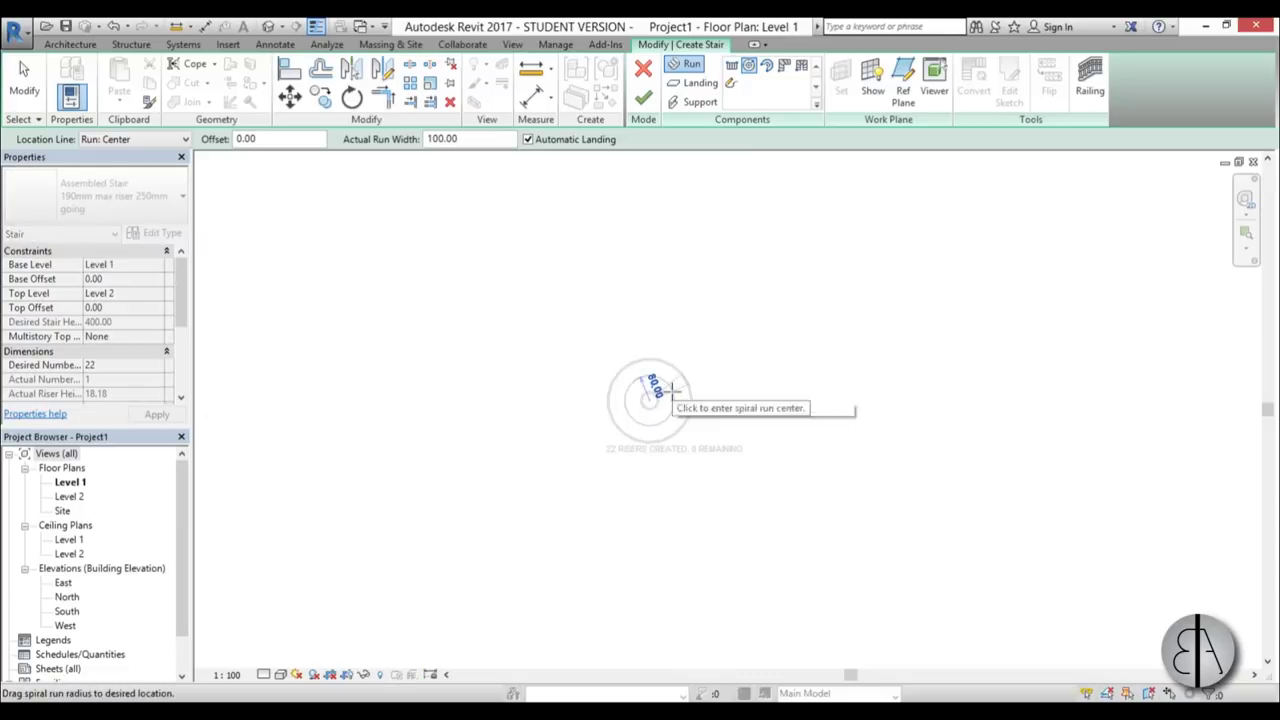
pyautogui.scroll(3, 649, 403)
pyautogui.scroll(-1, 671, 394)
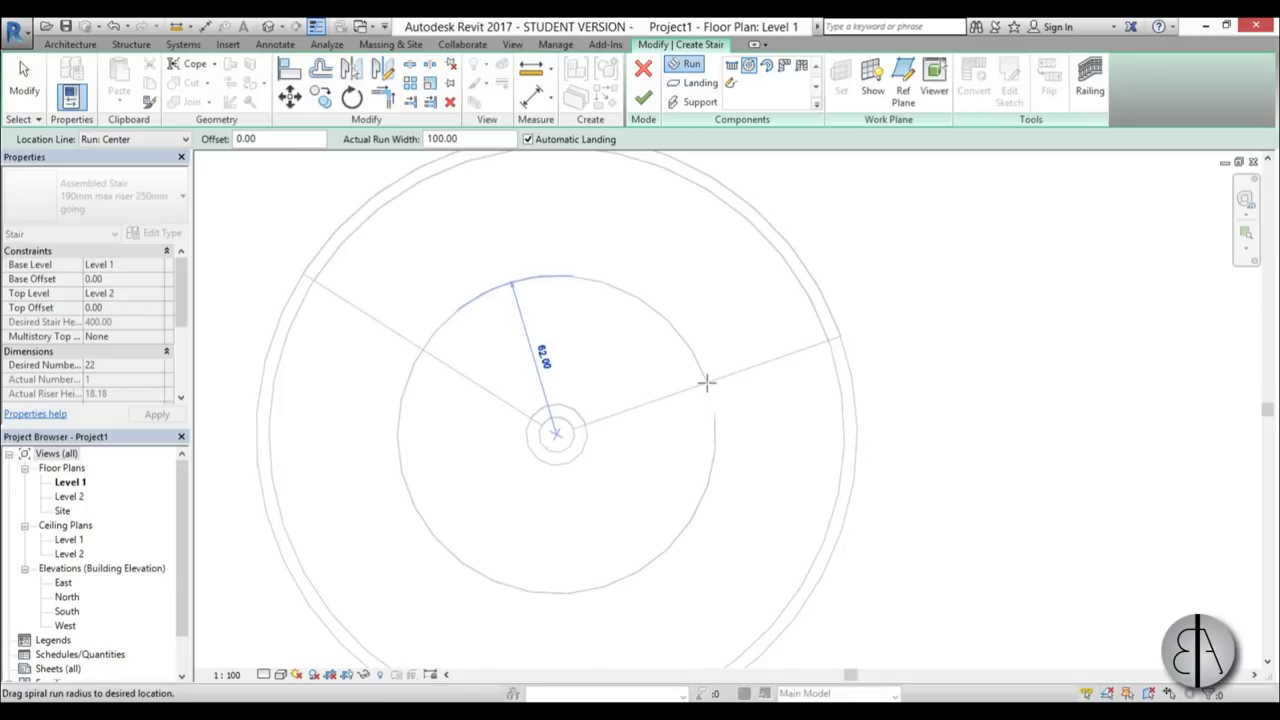
pyautogui.click(706, 382)
pyautogui.scroll(-5, 565, 437)
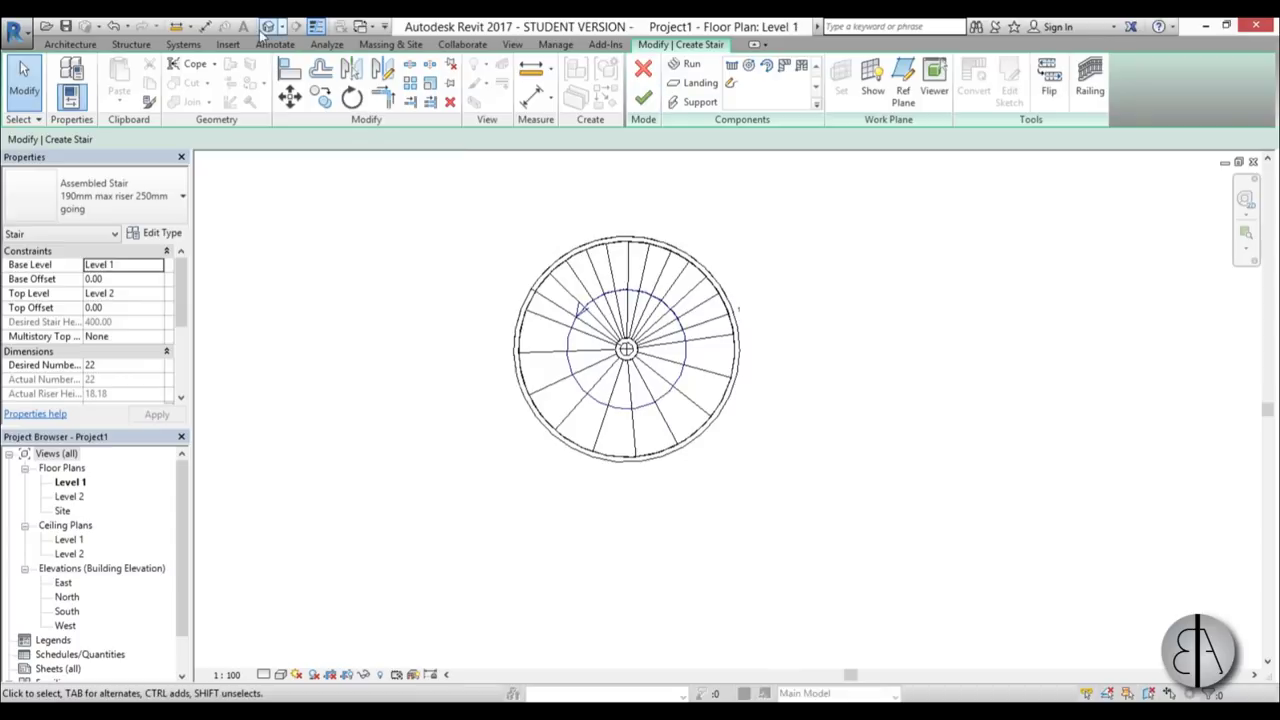
# Show the spiral stair in the default 3D view and finish the stair sketch
pyautogui.click(268, 27)
pyautogui.keyDown('shift'); pyautogui.moveTo(690, 430); pyautogui.dragTo(724, 288, button='middle'); pyautogui.keyUp('shift')
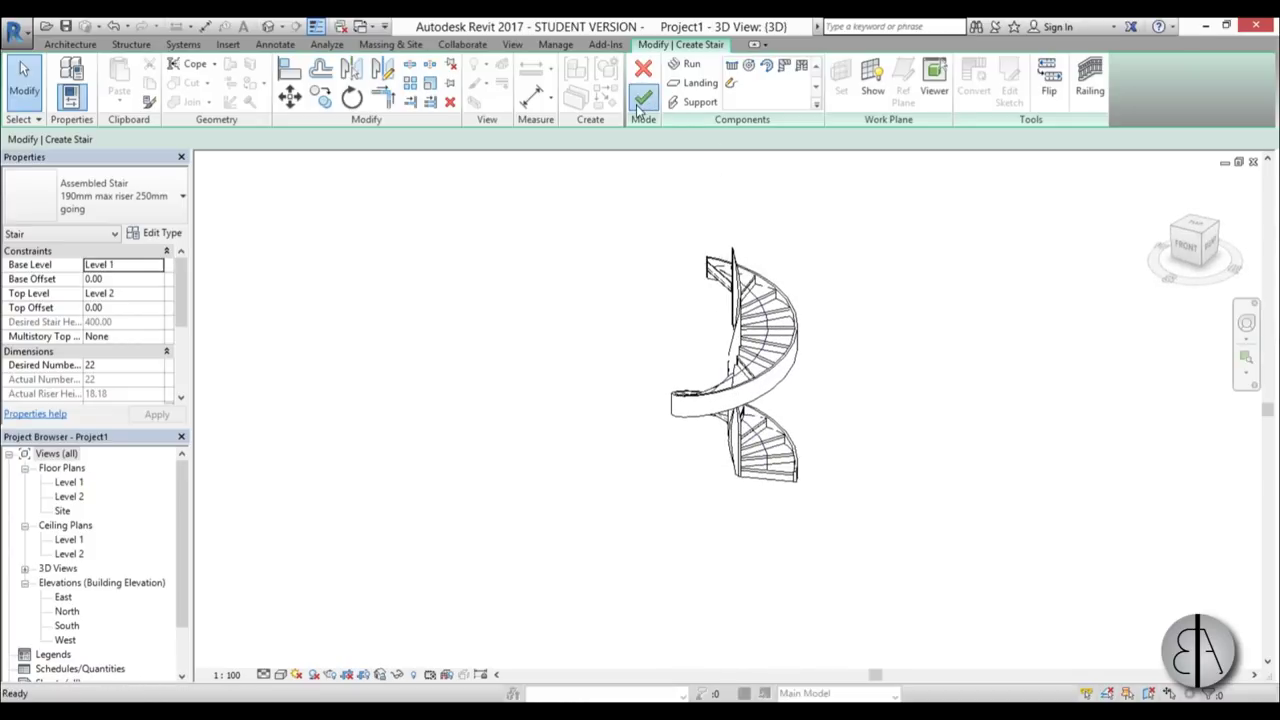
pyautogui.keyDown('shift'); pyautogui.moveTo(646, 393); pyautogui.dragTo(620, 363, button='middle'); pyautogui.keyUp('shift')
pyautogui.scroll(4, 722, 228)
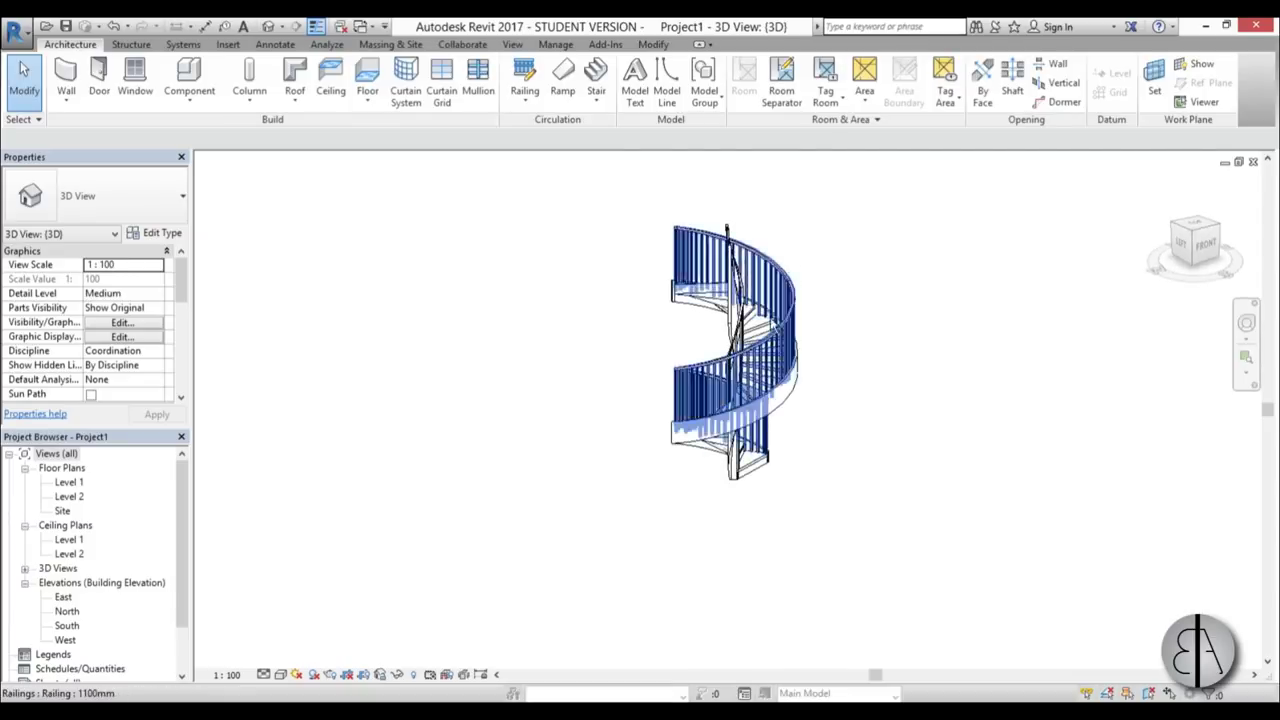
pyautogui.click(722, 228)
pyautogui.scroll(-3, 1026, 486)
pyautogui.keyDown('shift'); pyautogui.moveTo(1026, 486); pyautogui.dragTo(642, 320, button='middle'); pyautogui.keyUp('shift')
pyautogui.click(873, 461)
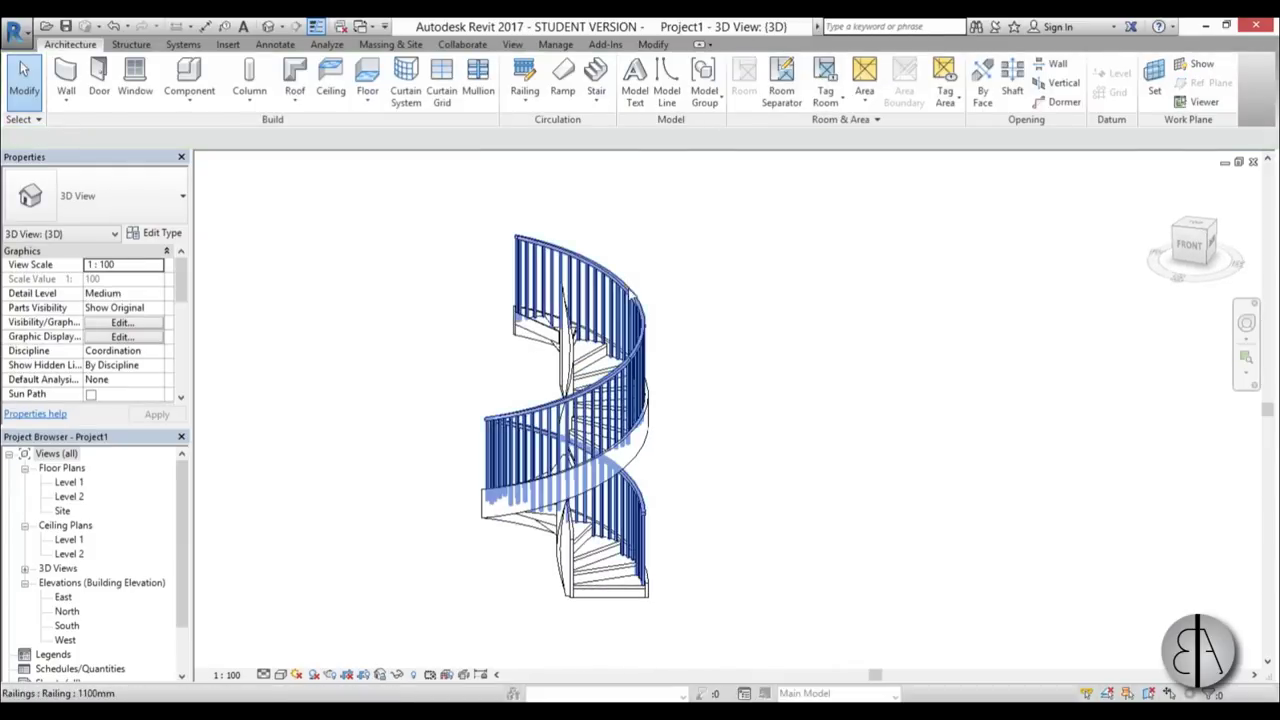
# Change the outer railing of the spiral stair to the 900mm Pipe type
pyautogui.click(642, 320)
pyautogui.click(114, 205)
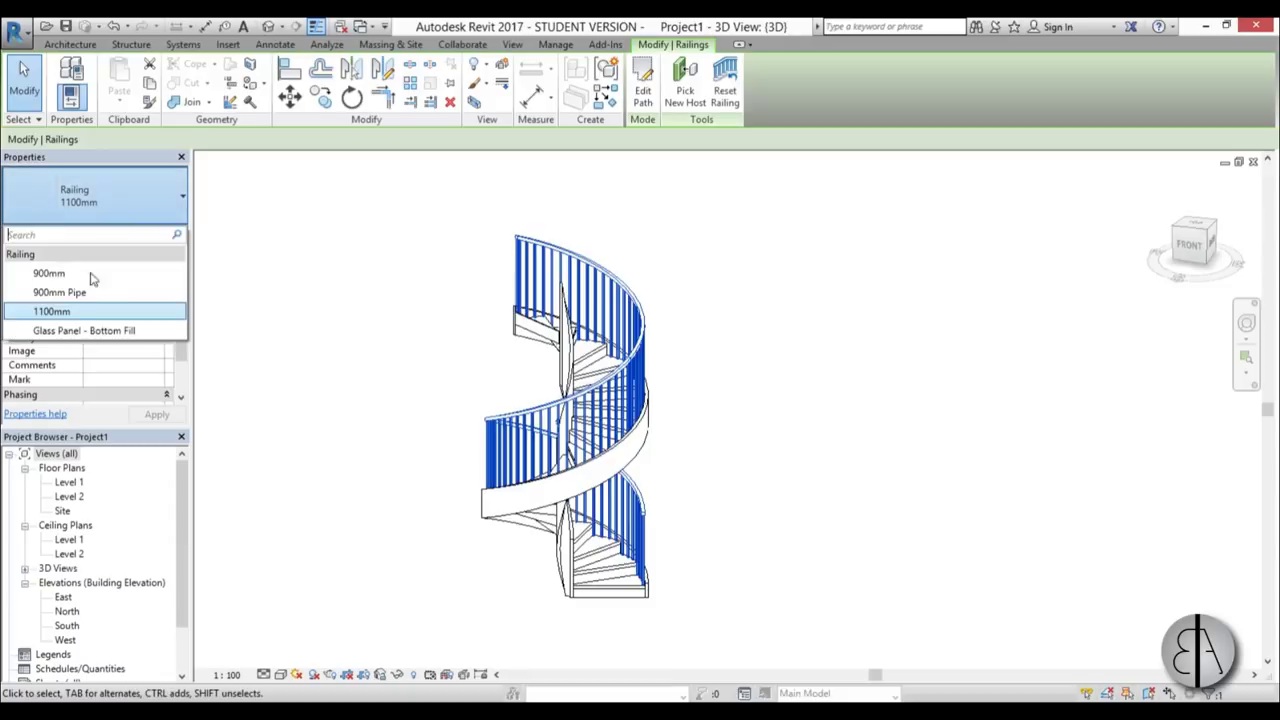
pyautogui.click(86, 292)
pyautogui.click(790, 320)
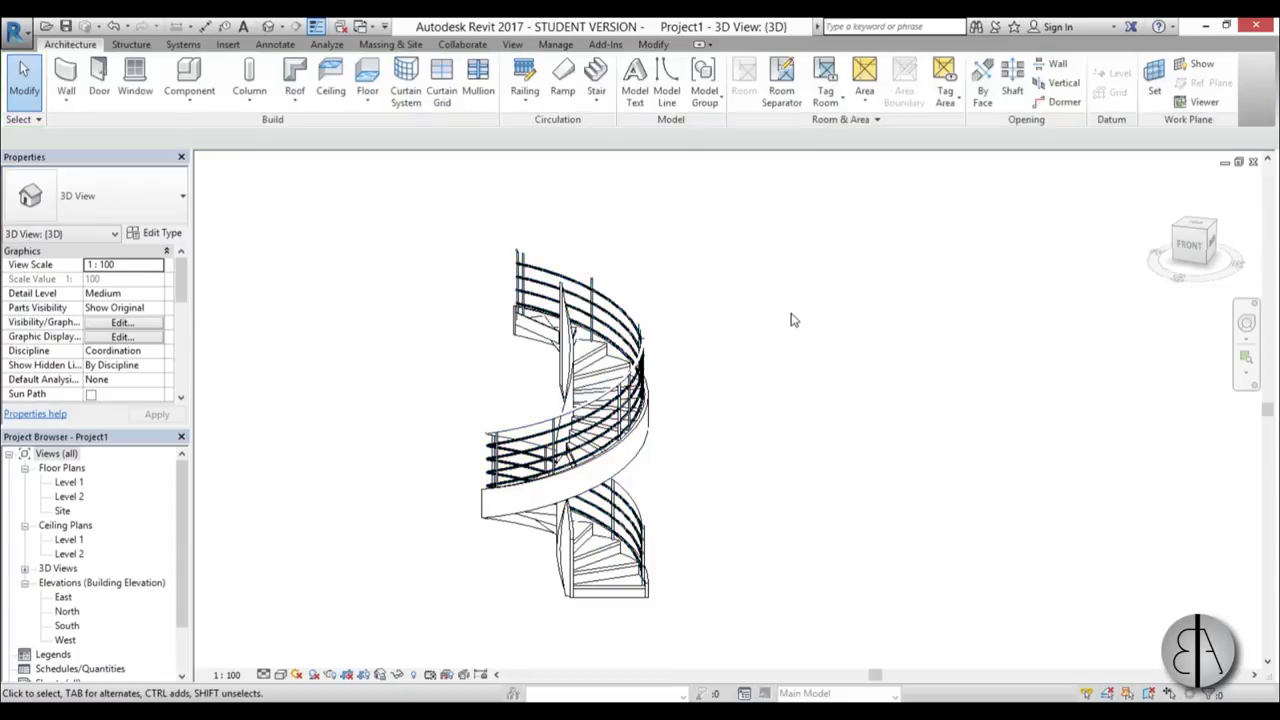
# Display the 3D view with shaded surfaces and turn on shadows
pyautogui.click(280, 675)
pyautogui.click(310, 637)
pyautogui.moveTo(450, 440)
pyautogui.keyDown('shift'); pyautogui.mouseDown(button='middle')
pyautogui.moveTo(757, 434)
pyautogui.moveTo(730, 500)
pyautogui.mouseUp(button='middle'); pyautogui.keyUp('shift')
pyautogui.click(313, 675)
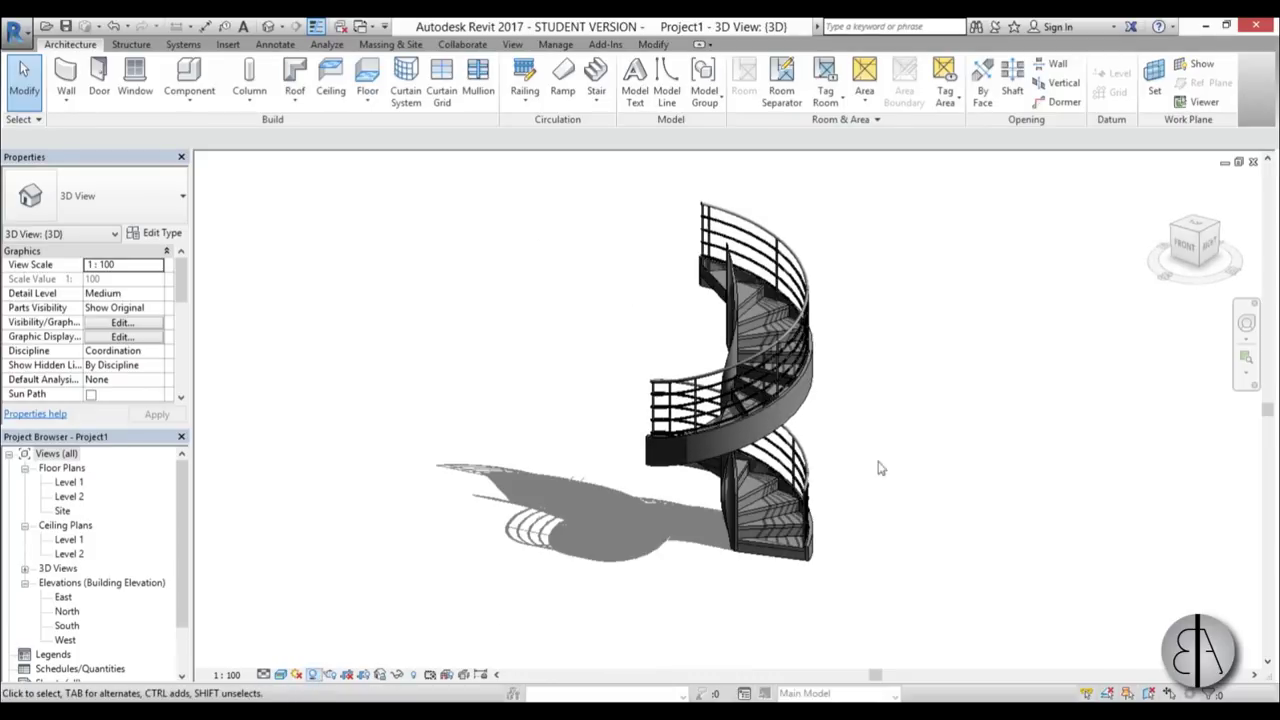
pyautogui.keyDown('shift'); pyautogui.moveTo(894, 474); pyautogui.dragTo(777, 417, button='middle'); pyautogui.keyUp('shift')
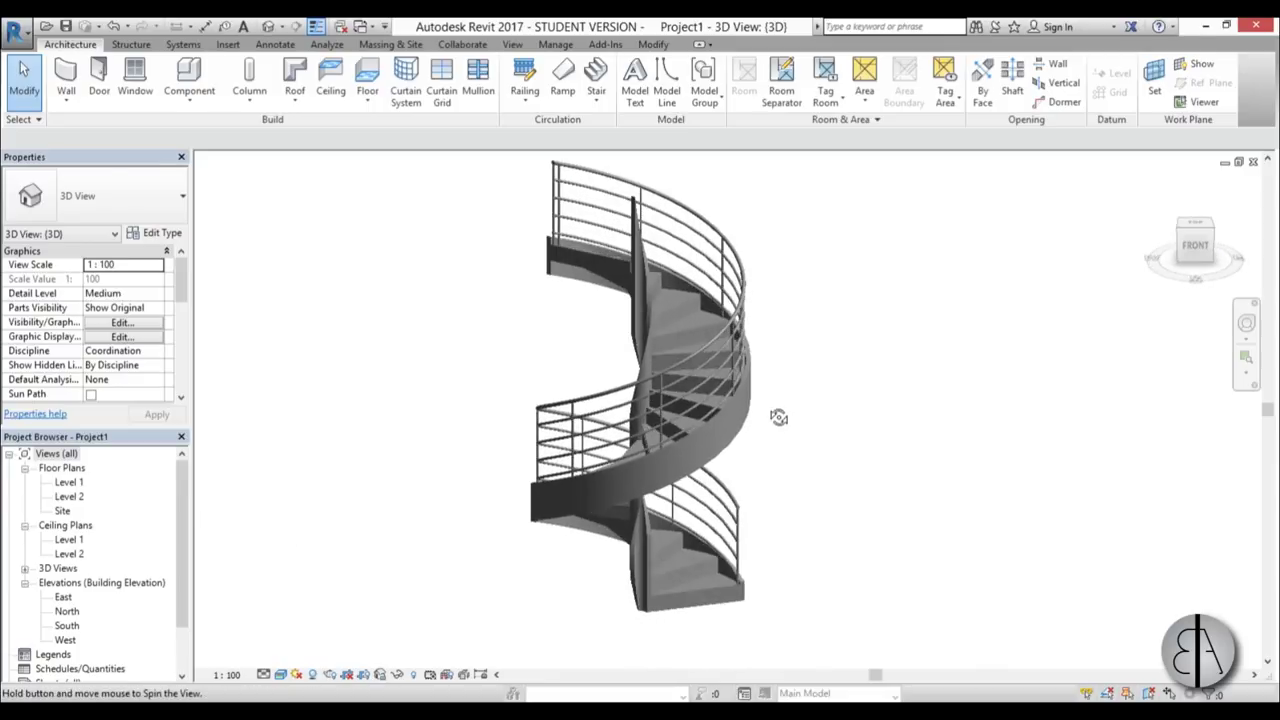
# In the stair's type properties, set both Right Support and Left Support to None and apply the change
pyautogui.click(648, 320)
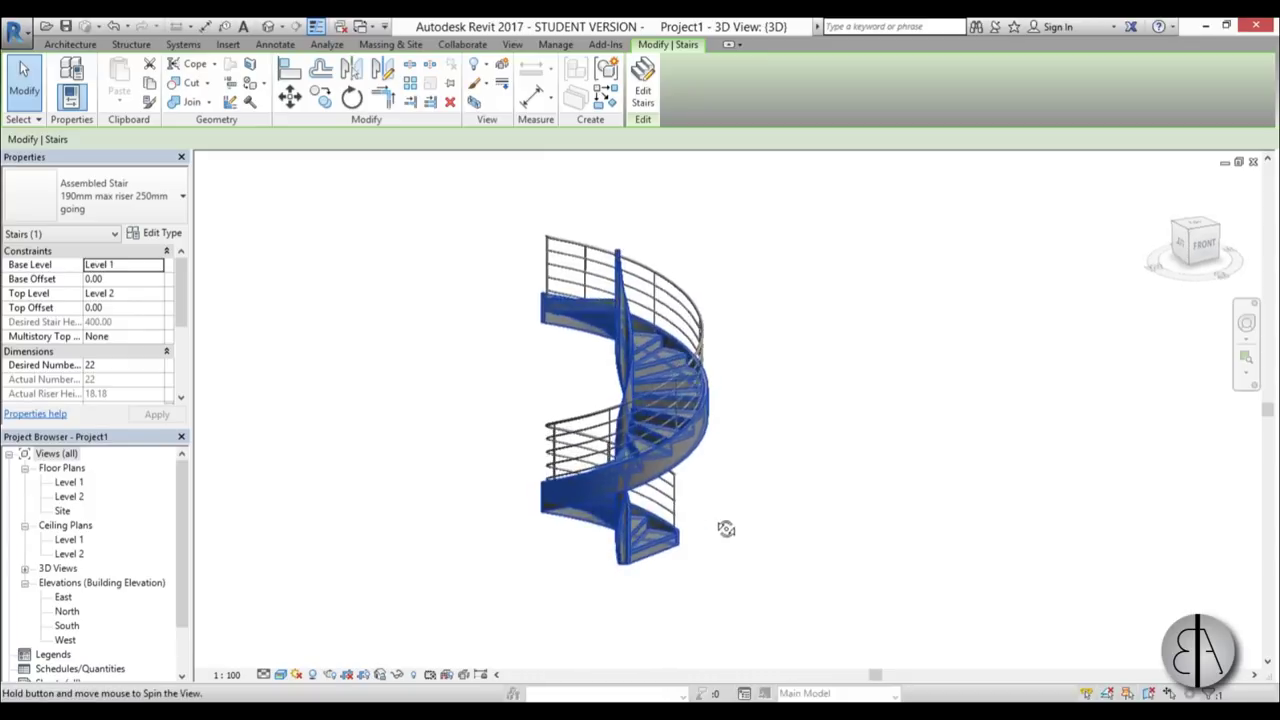
pyautogui.scroll(4, 670, 455)
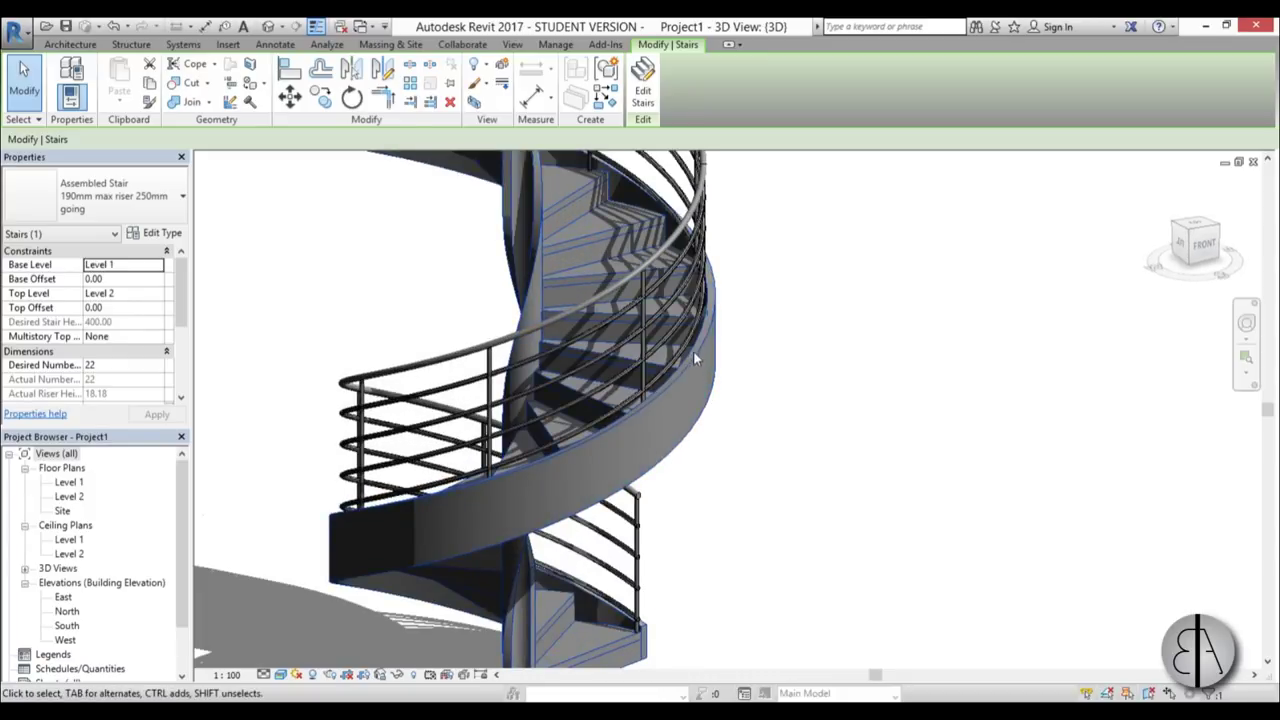
pyautogui.scroll(-4, 565, 455)
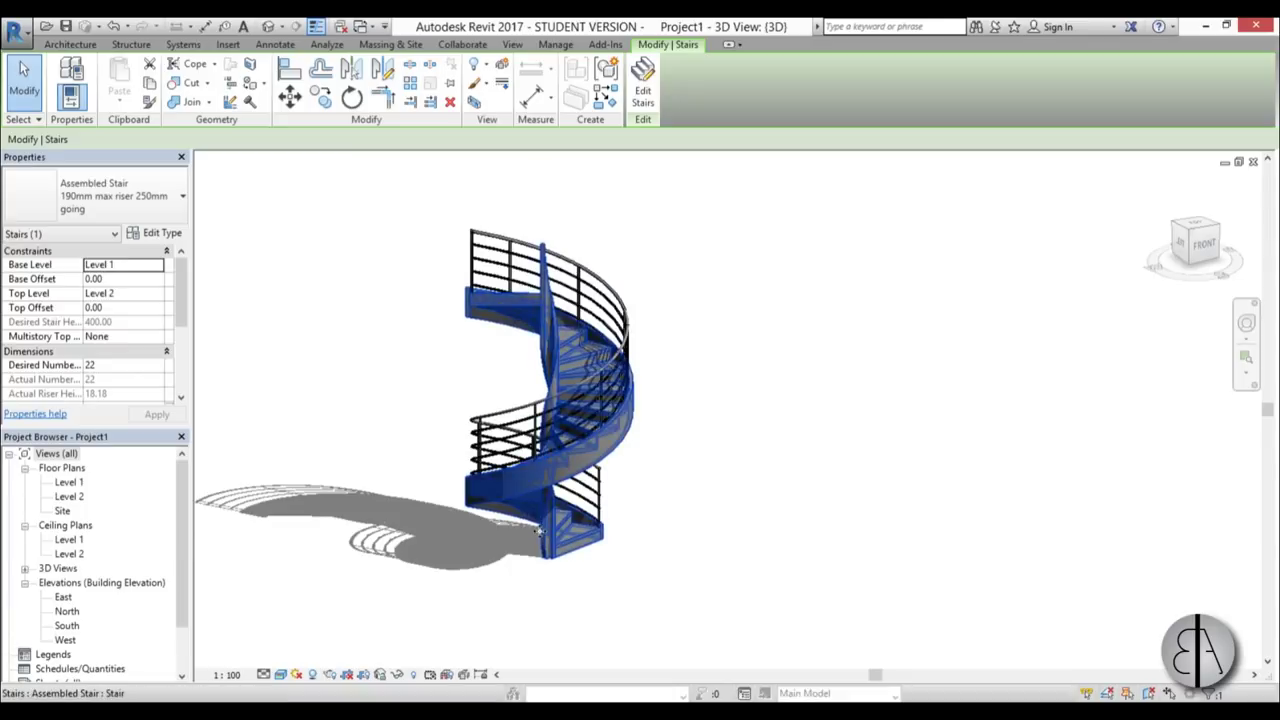
pyautogui.scroll(3, 574, 345)
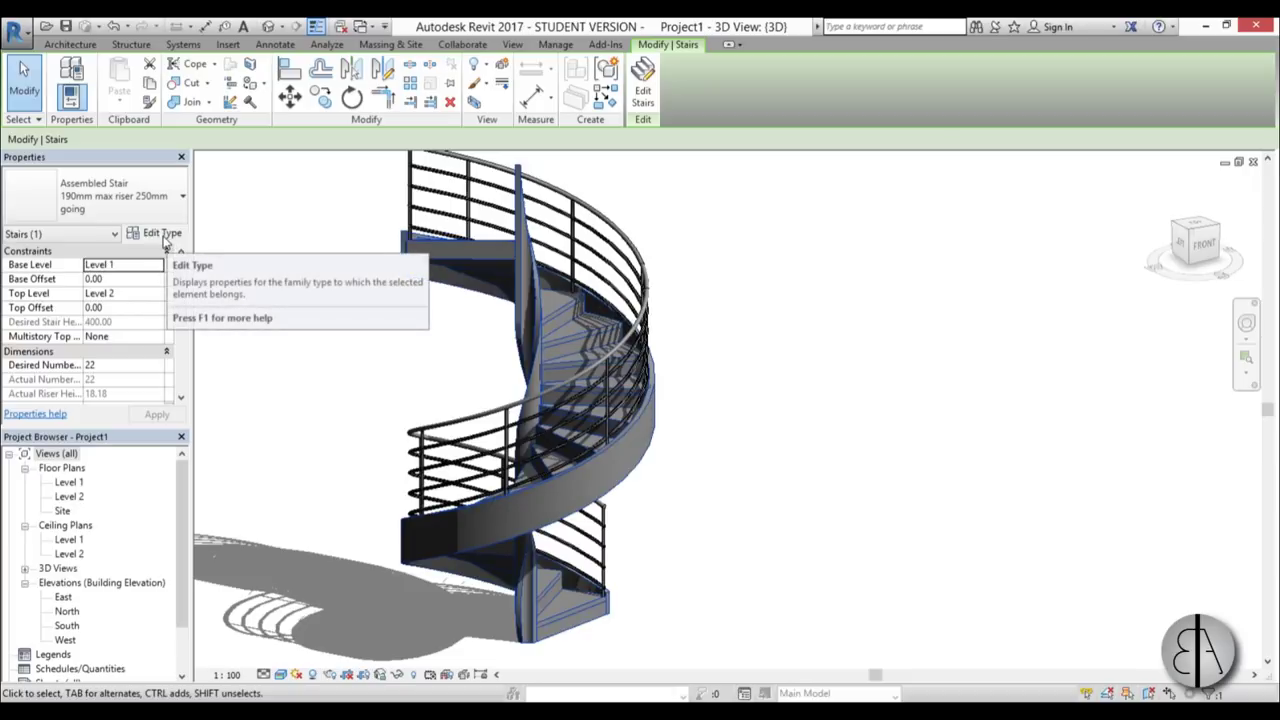
pyautogui.click(164, 234)
pyautogui.moveTo(383, 101); pyautogui.dragTo(379, 87)
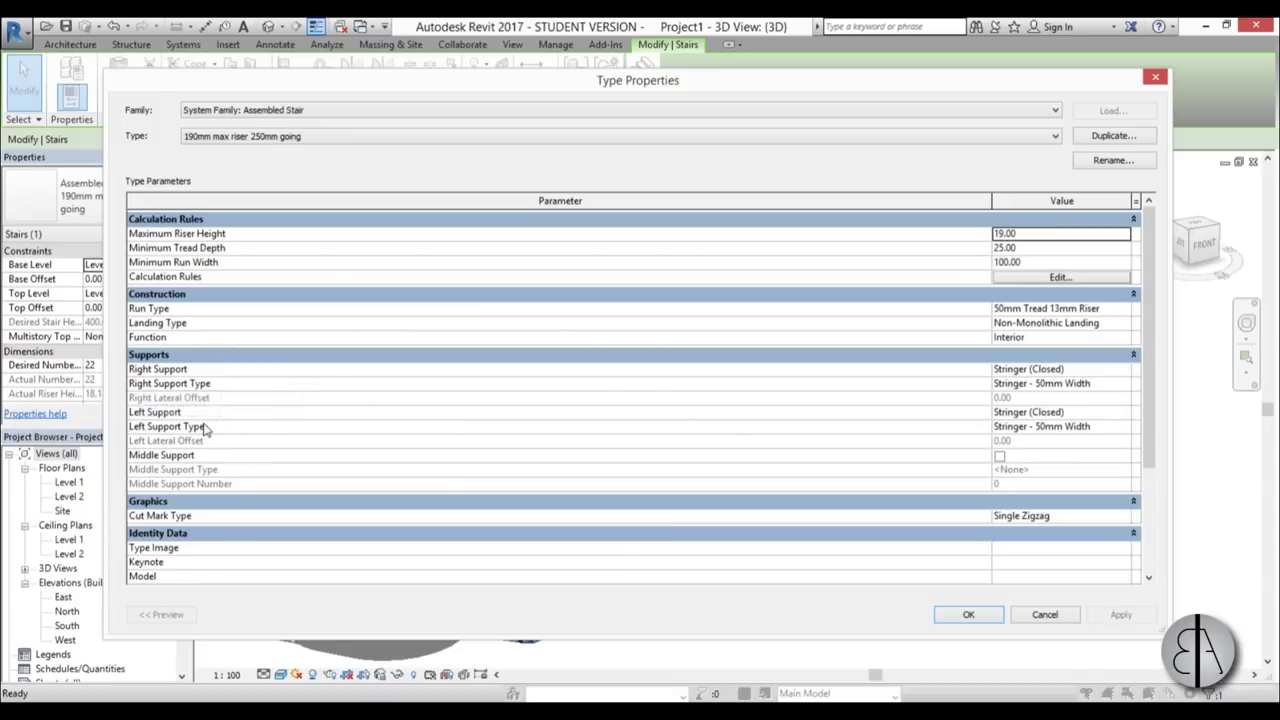
pyautogui.click(1080, 369)
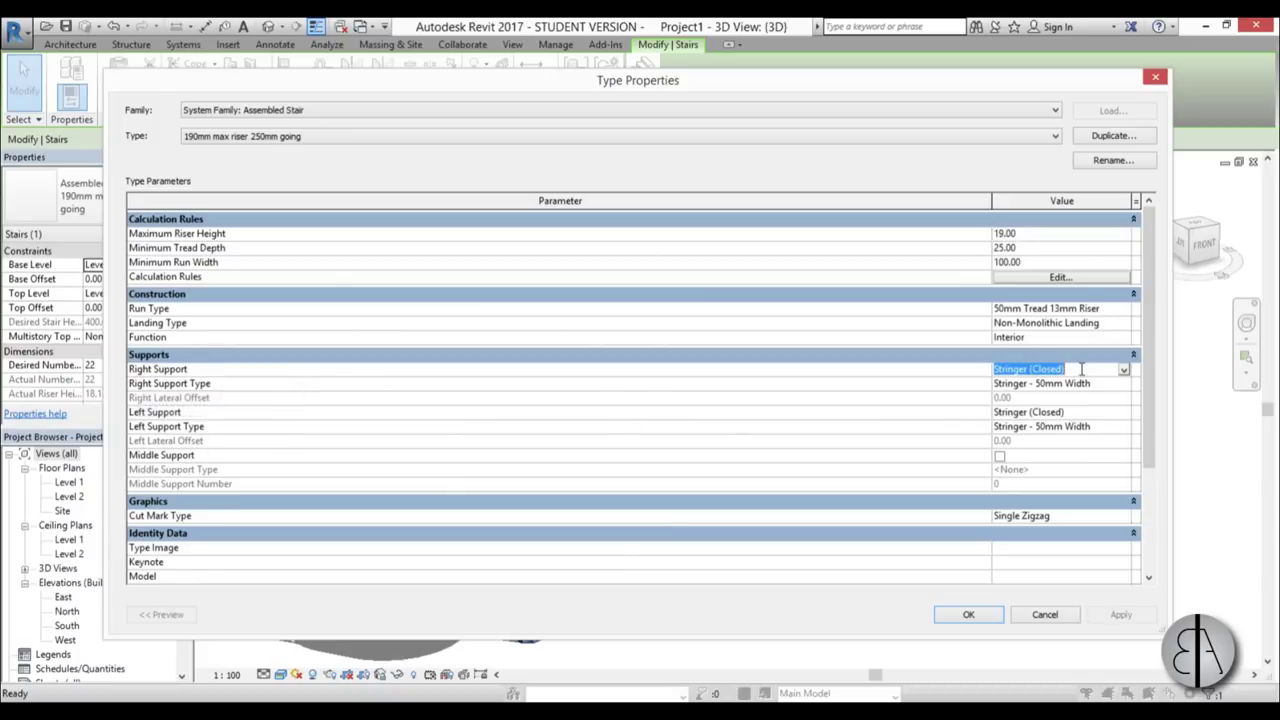
pyautogui.click(1123, 371)
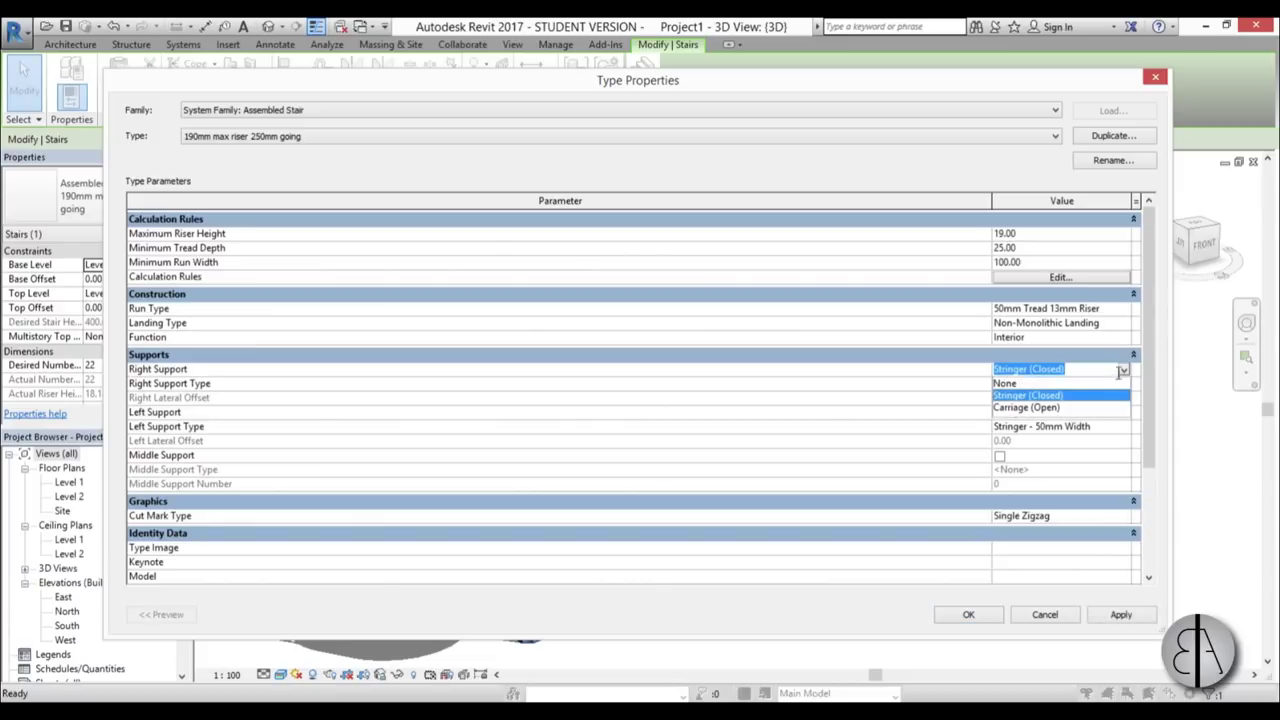
pyautogui.click(1004, 383)
pyautogui.click(1100, 412)
pyautogui.click(1123, 413)
pyautogui.click(1058, 426)
pyautogui.click(1120, 614)
pyautogui.click(968, 614)
# Examine the edges of the treads and risers along the spiral stair from several angles
pyautogui.click(809, 486)
pyautogui.keyDown('shift'); pyautogui.moveTo(588, 547); pyautogui.dragTo(740, 531, button='middle'); pyautogui.keyUp('shift')
pyautogui.scroll(6, 740, 531)
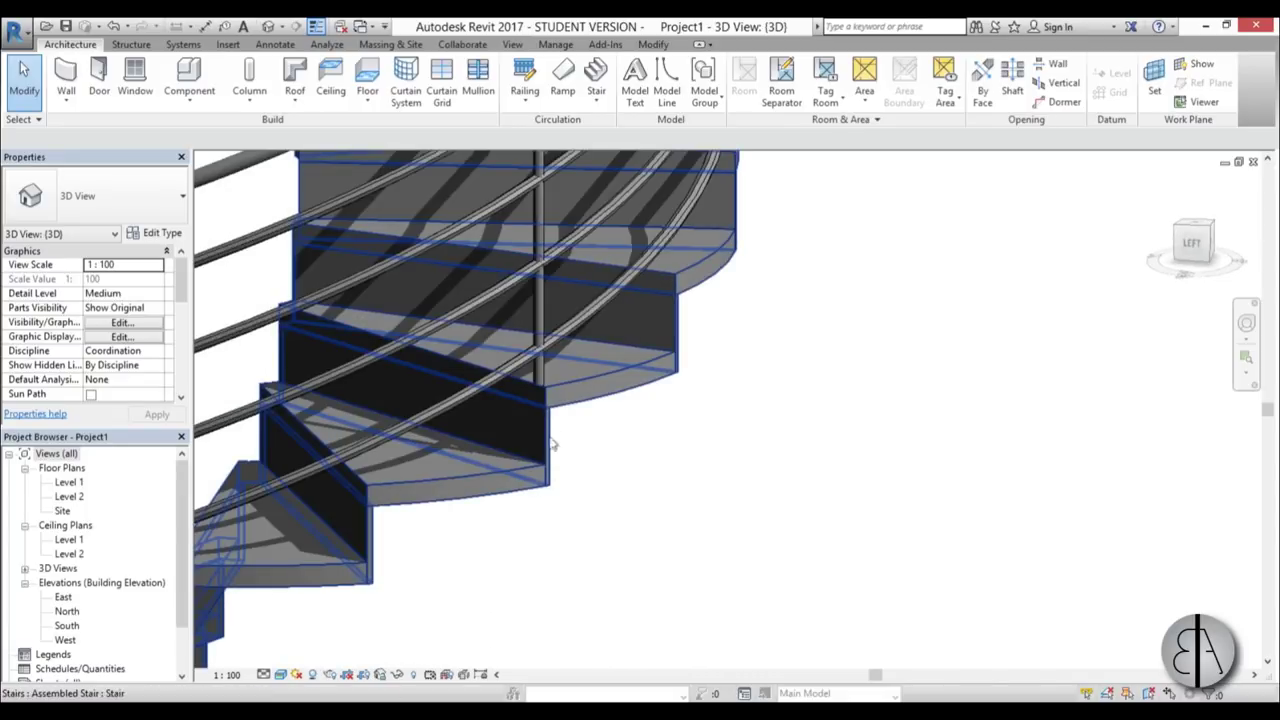
pyautogui.scroll(-4, 500, 490)
pyautogui.moveTo(452, 516); pyautogui.dragTo(520, 470, button='middle')
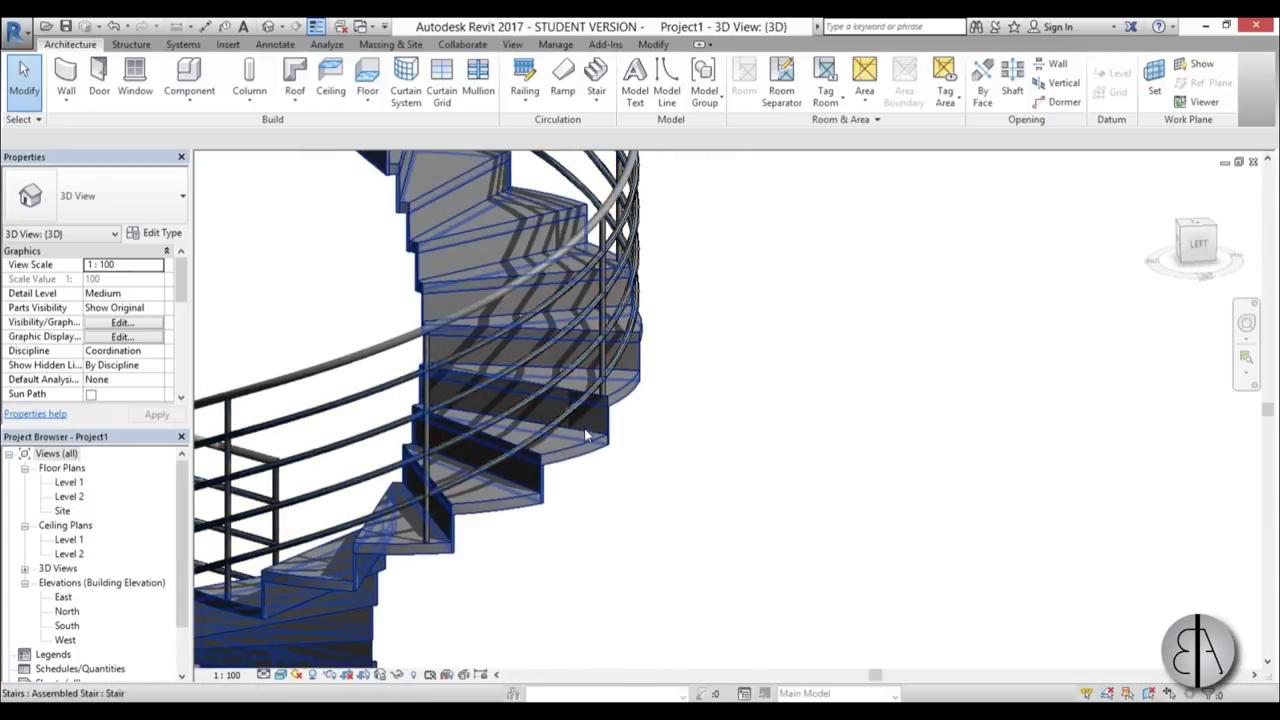
pyautogui.scroll(-2, 586, 433)
pyautogui.keyDown('shift'); pyautogui.moveTo(650, 430); pyautogui.dragTo(714, 434, button='middle'); pyautogui.keyUp('shift')
pyautogui.scroll(-3, 746, 480)
pyautogui.scroll(3, 590, 340)
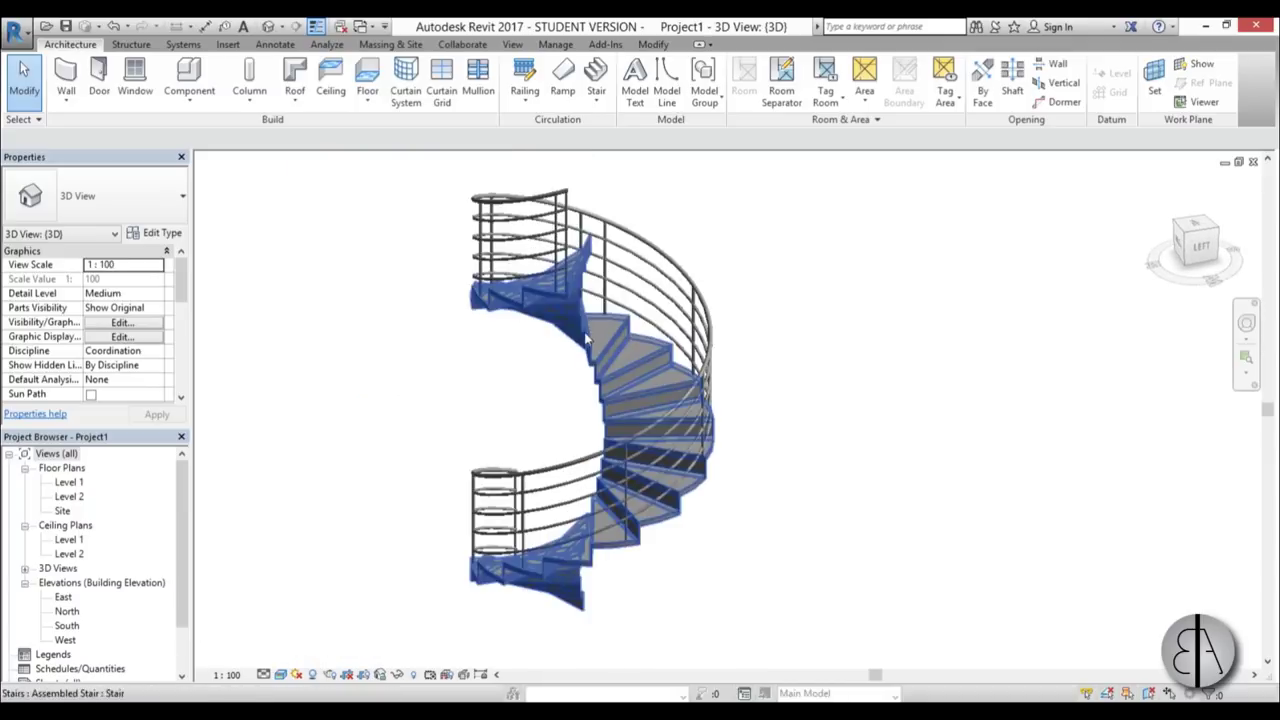
# Open the spiral stair's 50mm Tread 13mm Riser run type and turn off its risers
pyautogui.click(578, 312)
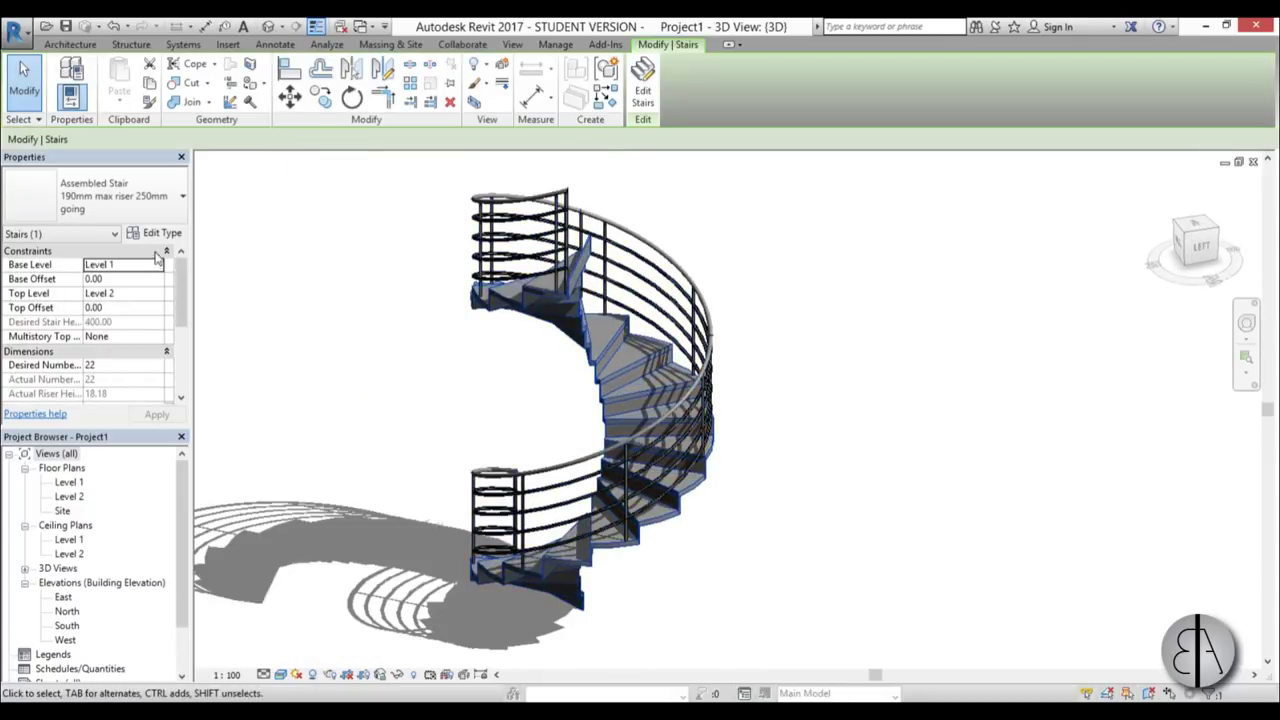
pyautogui.click(160, 233)
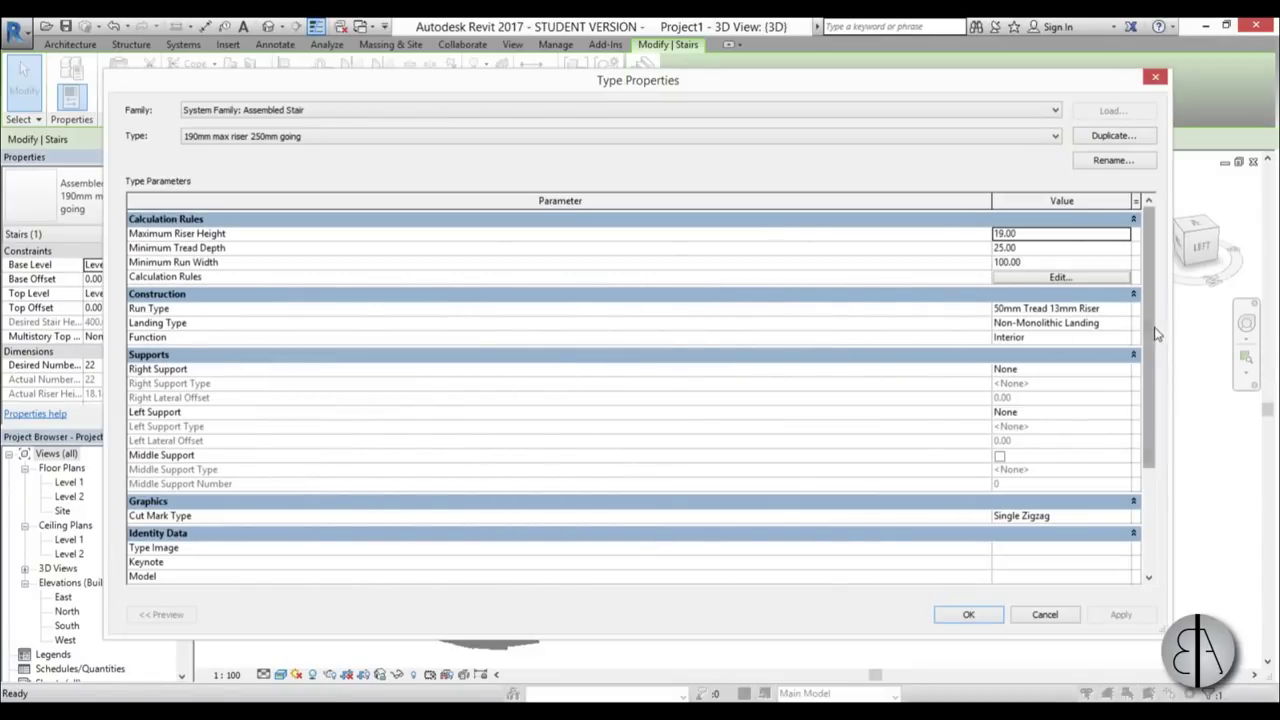
pyautogui.click(1122, 312)
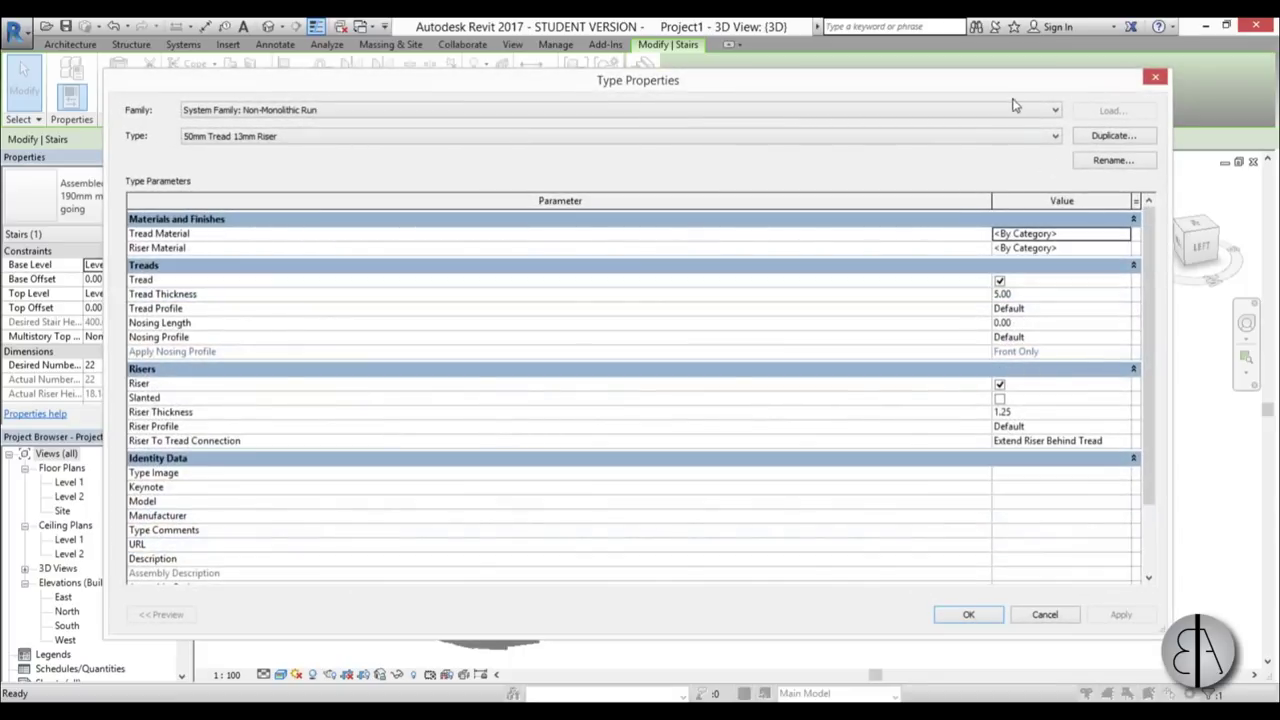
pyautogui.click(1156, 77)
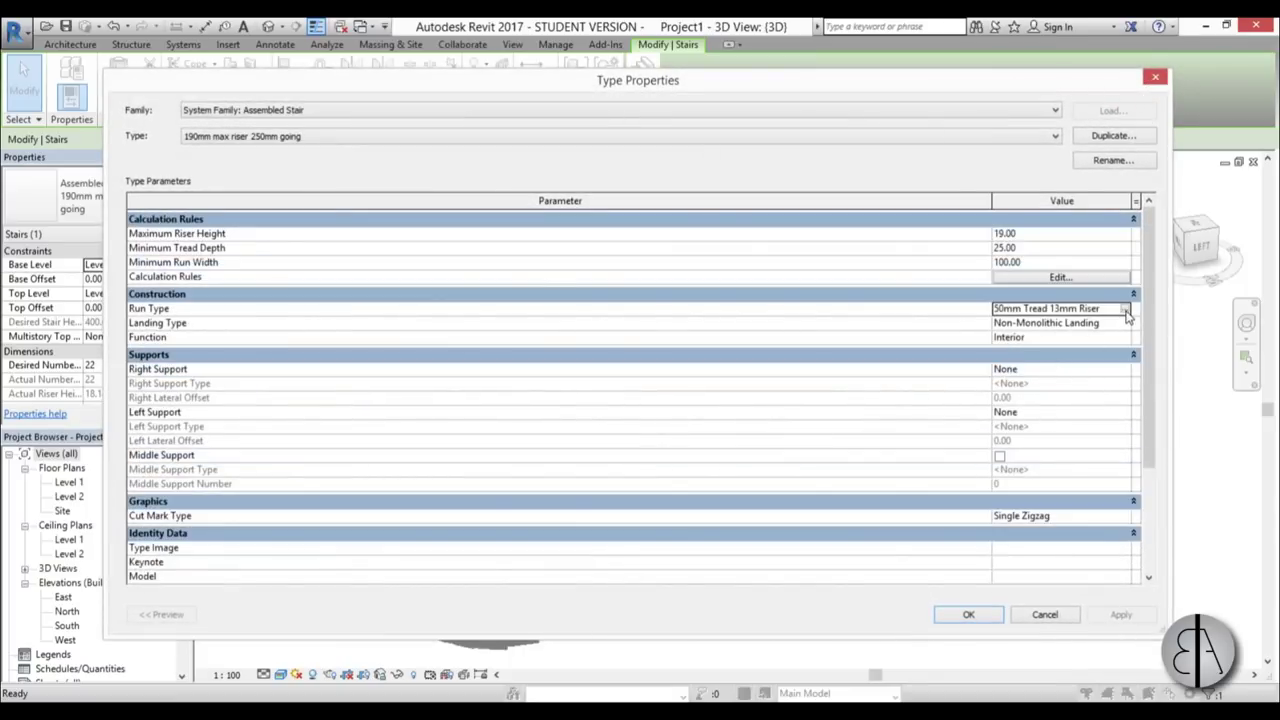
pyautogui.click(1126, 313)
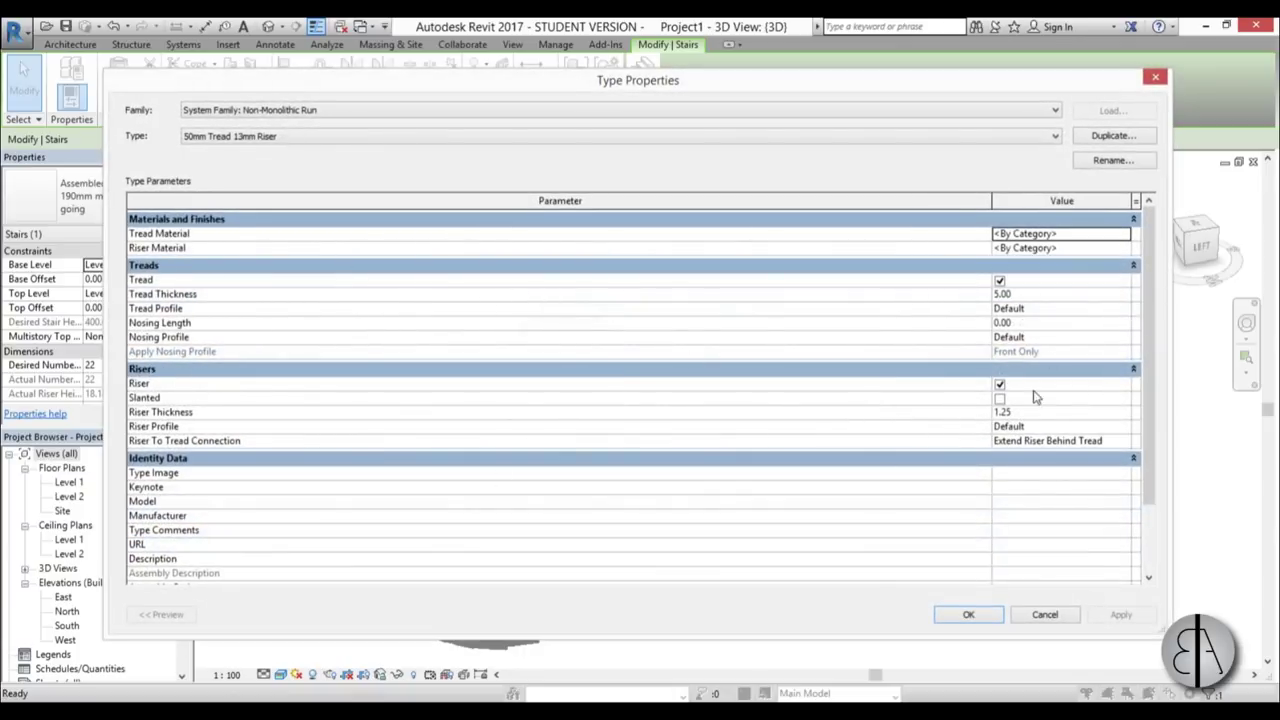
pyautogui.click(999, 385)
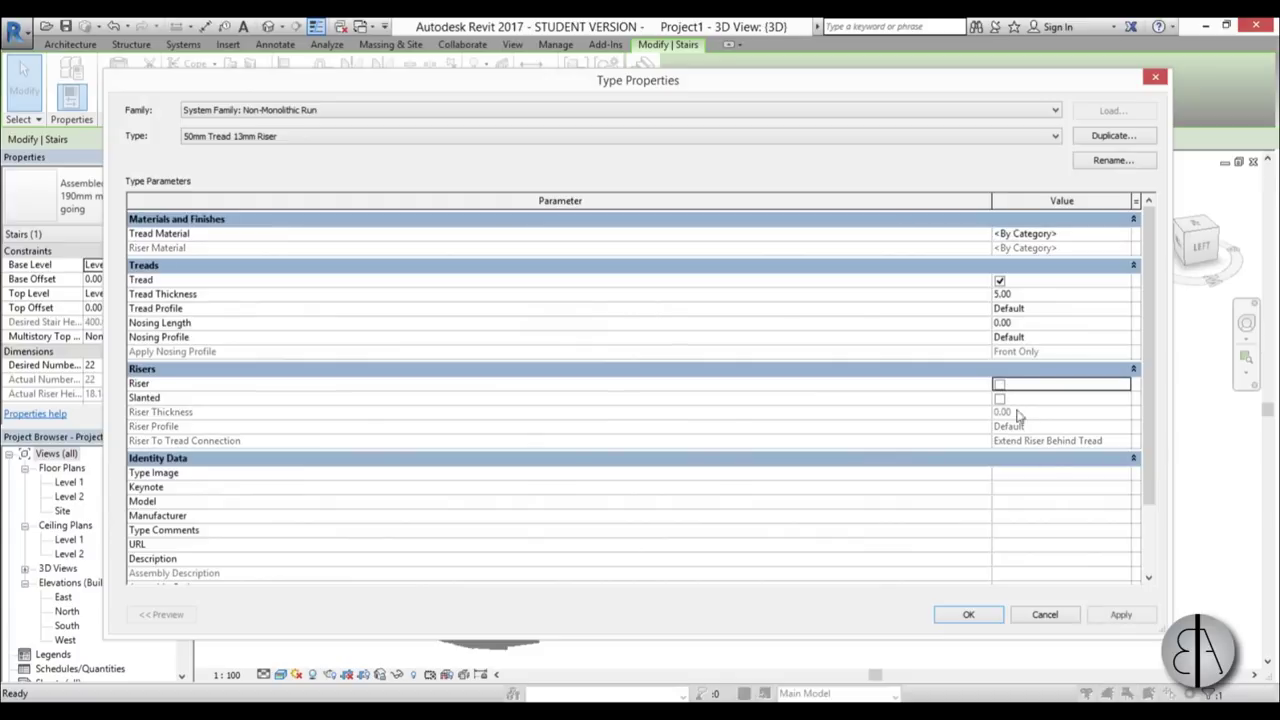
# Set the run type's tread material to Wood from the Autodesk Materials library and apply the changes to the stair
pyautogui.click(1121, 234)
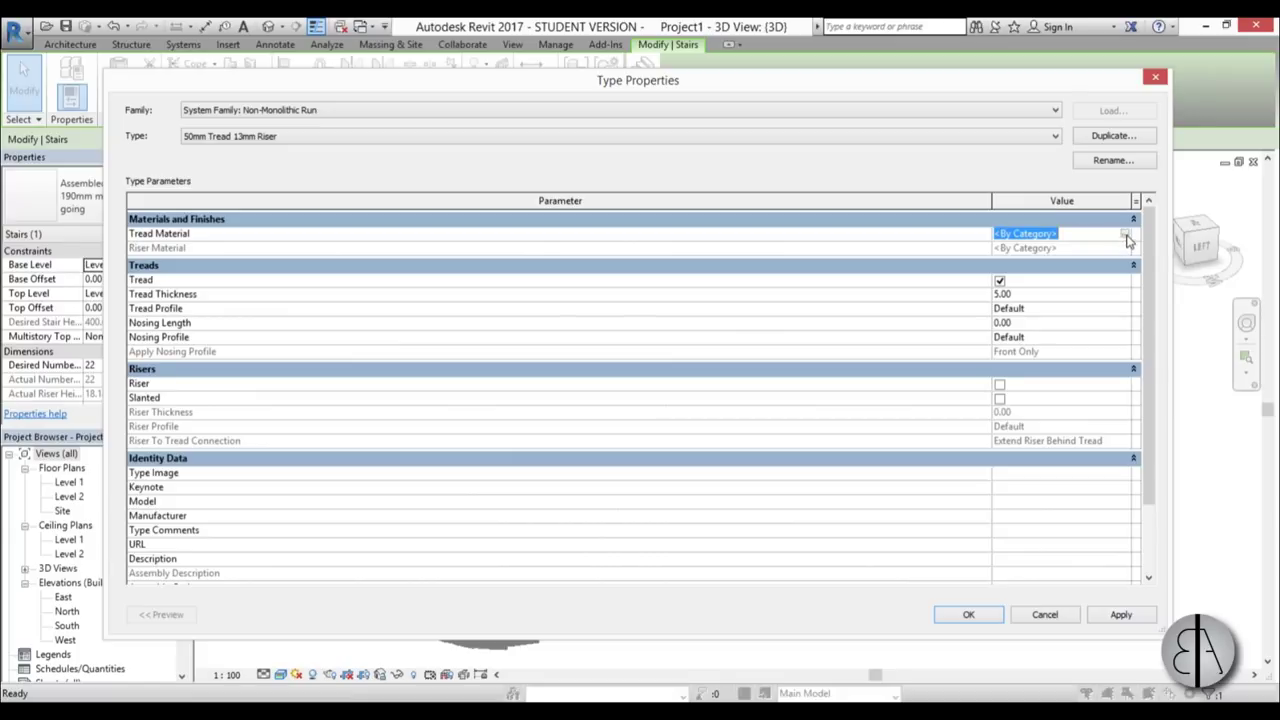
pyautogui.click(1125, 234)
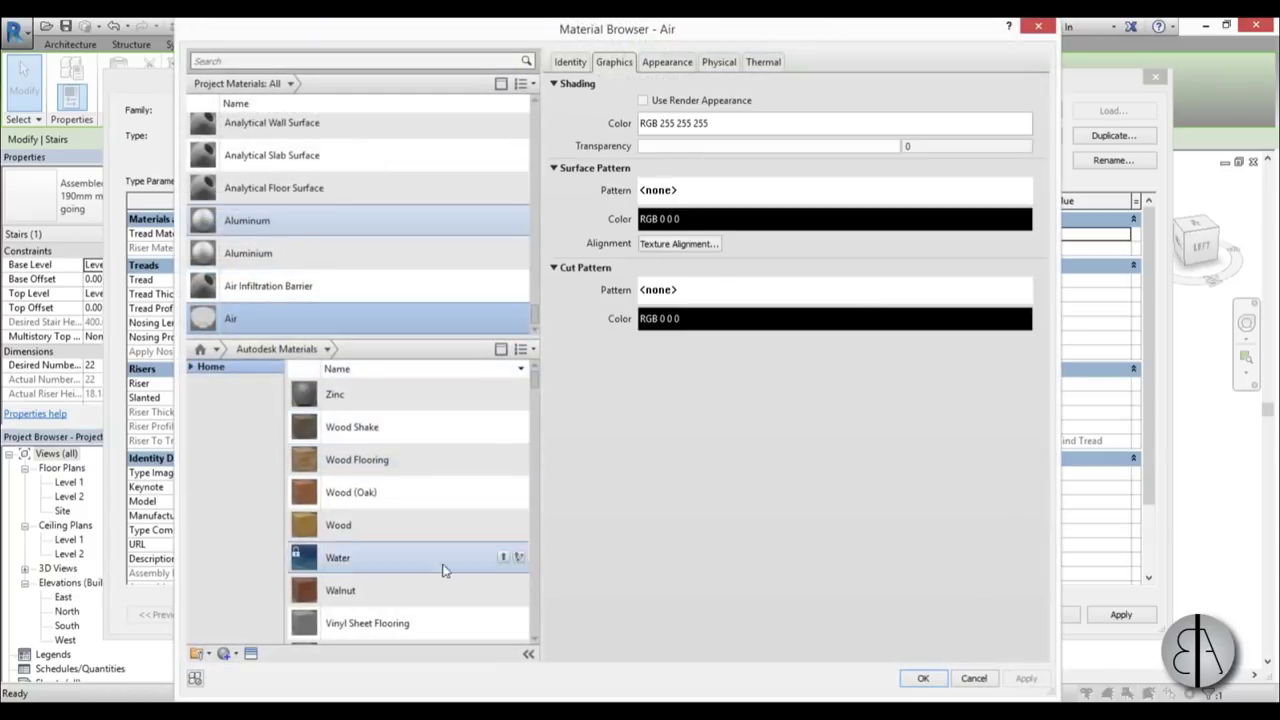
pyautogui.click(461, 452)
pyautogui.click(410, 523)
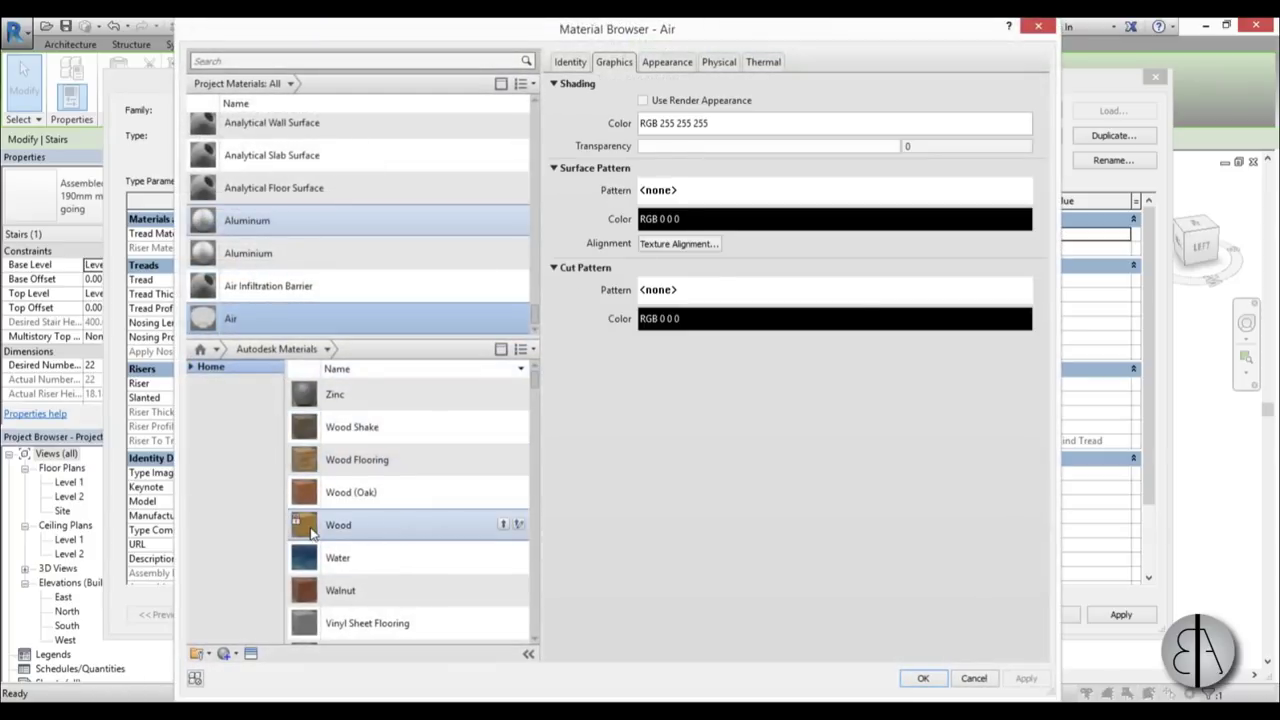
pyautogui.click(504, 525)
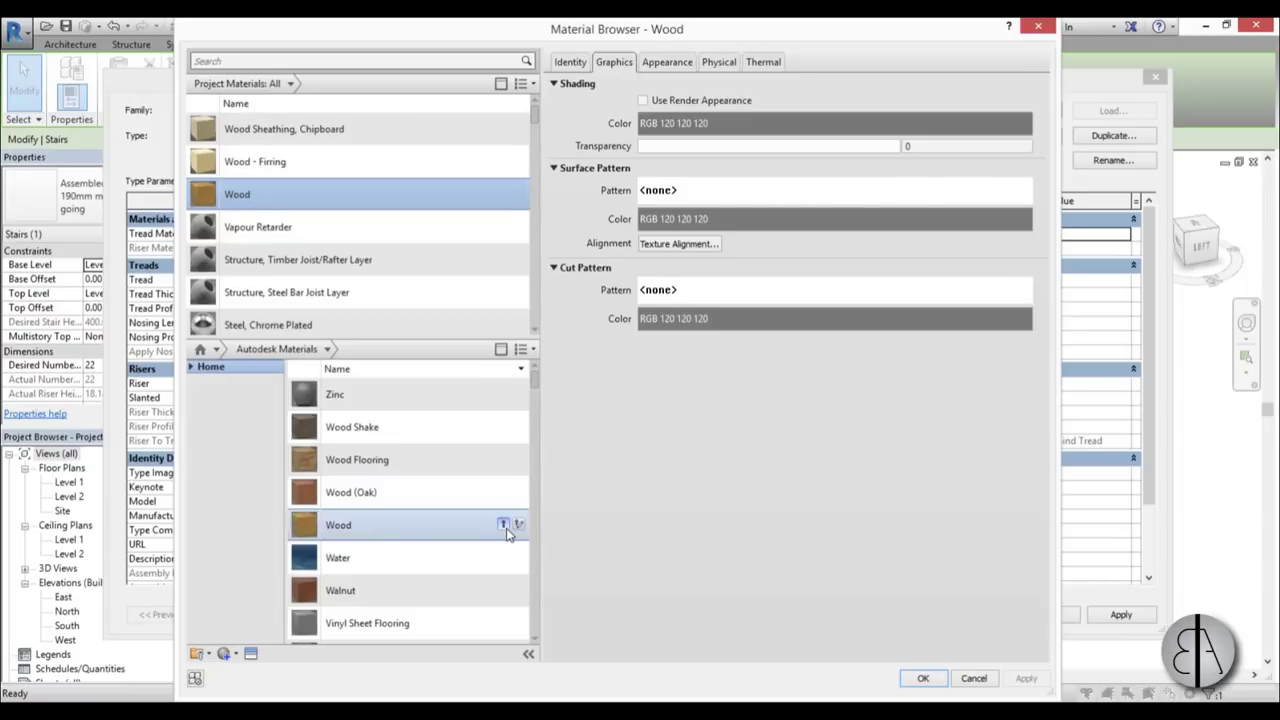
pyautogui.click(923, 678)
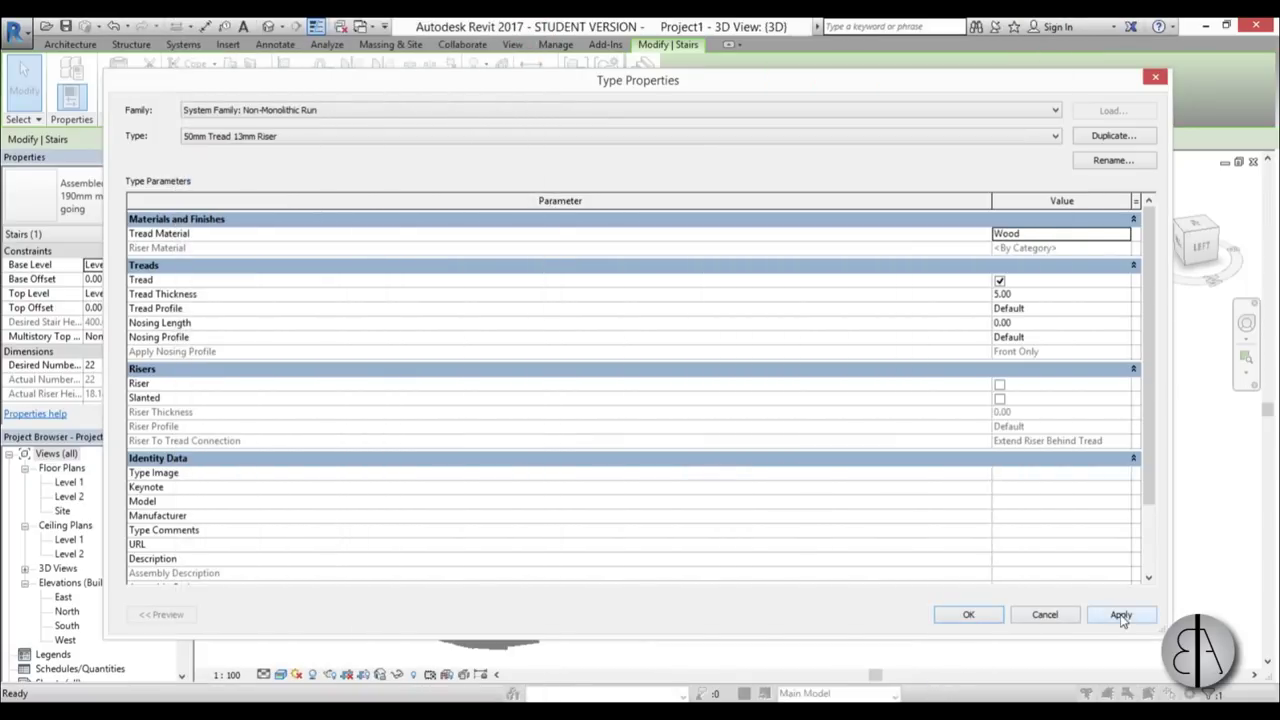
pyautogui.click(968, 615)
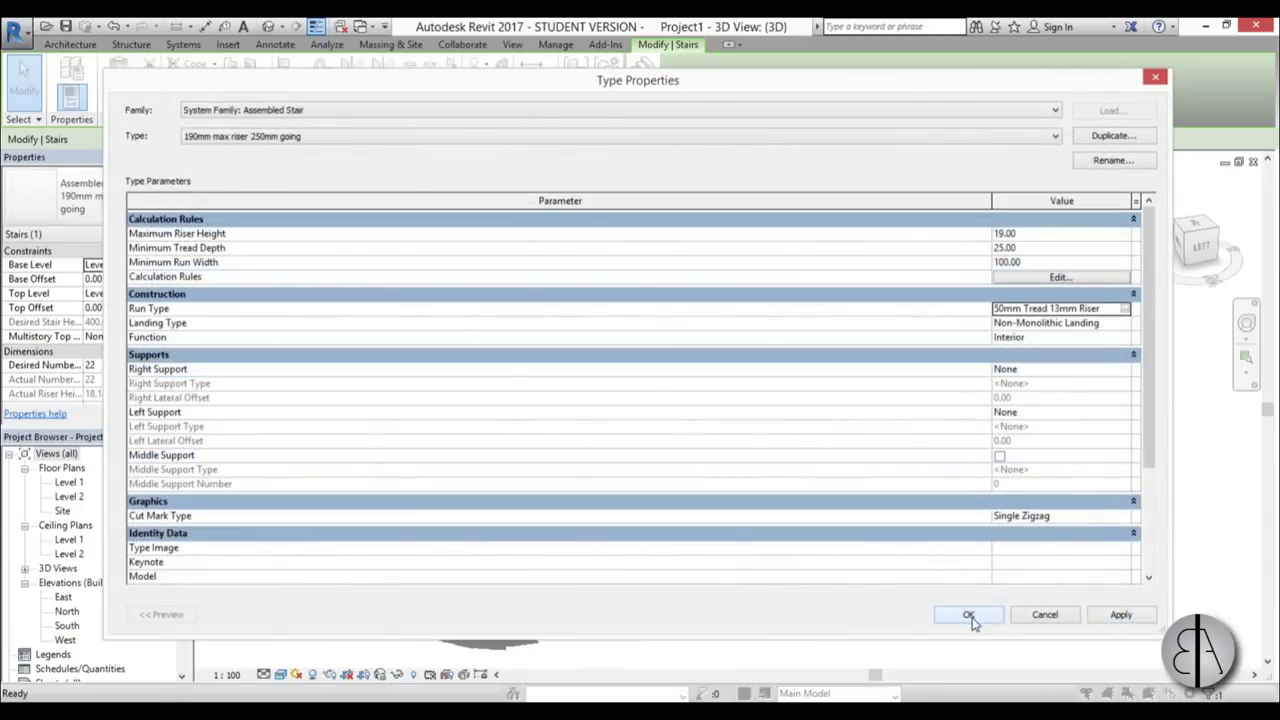
pyautogui.click(1137, 618)
pyautogui.click(968, 615)
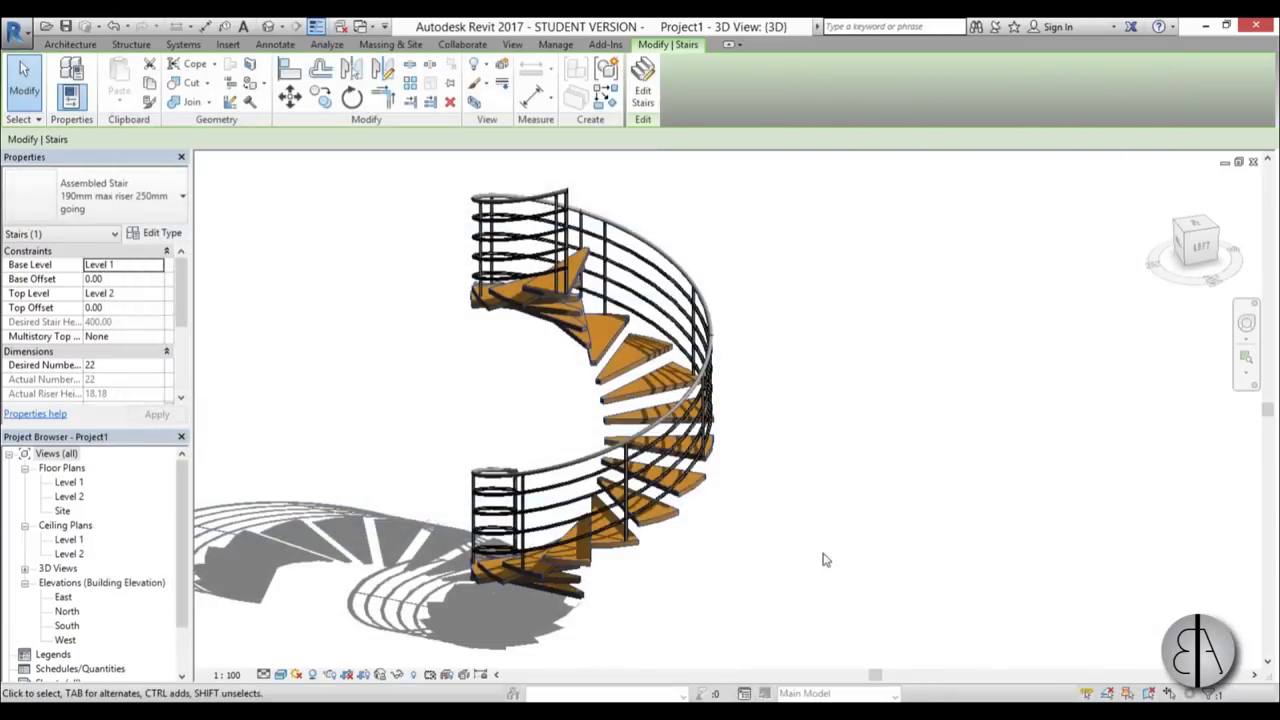
pyautogui.click(849, 580)
pyautogui.keyDown('shift'); pyautogui.moveTo(849, 580); pyautogui.dragTo(814, 437, button='middle'); pyautogui.keyUp('shift')
pyautogui.scroll(3, 734, 467)
pyautogui.moveTo(677, 555)
pyautogui.keyDown('shift'); pyautogui.mouseDown(button='middle')
pyautogui.moveTo(367, 541)
pyautogui.moveTo(306, 606)
pyautogui.moveTo(780, 611)
pyautogui.moveTo(854, 506)
pyautogui.moveTo(811, 591)
pyautogui.moveTo(560, 529)
pyautogui.moveTo(666, 537)
pyautogui.mouseUp(button='middle'); pyautogui.keyUp('shift')
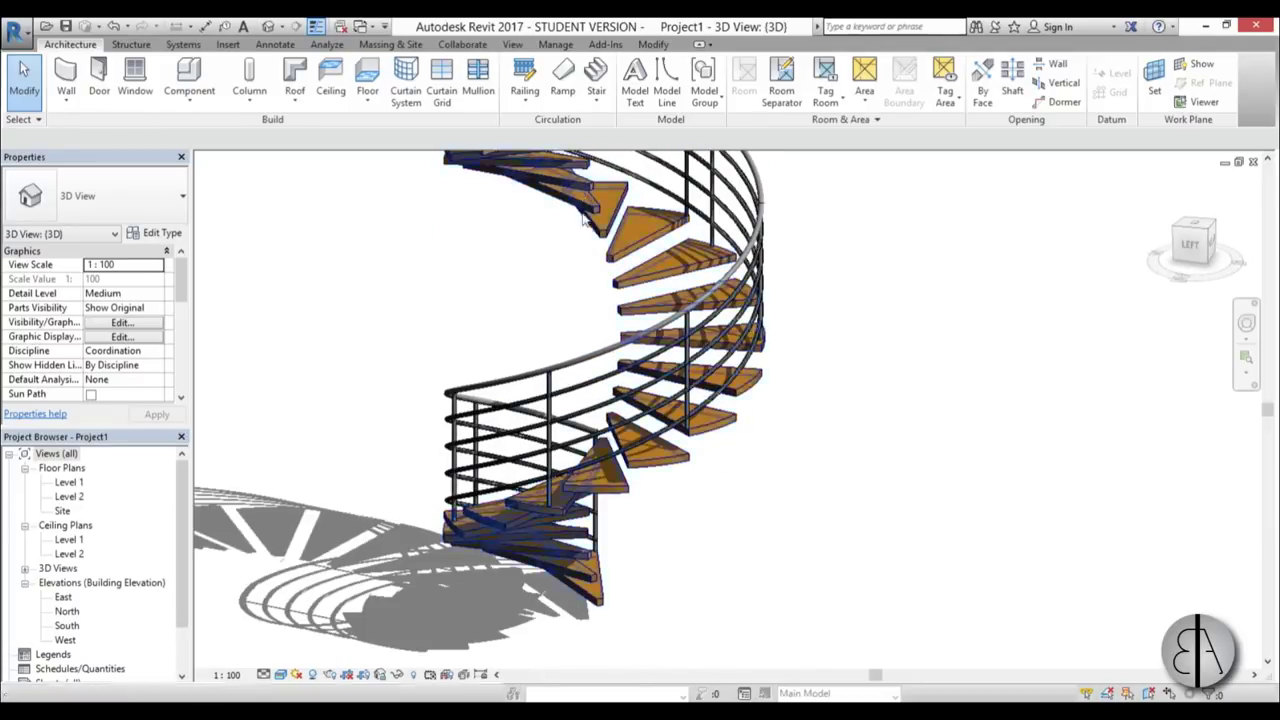
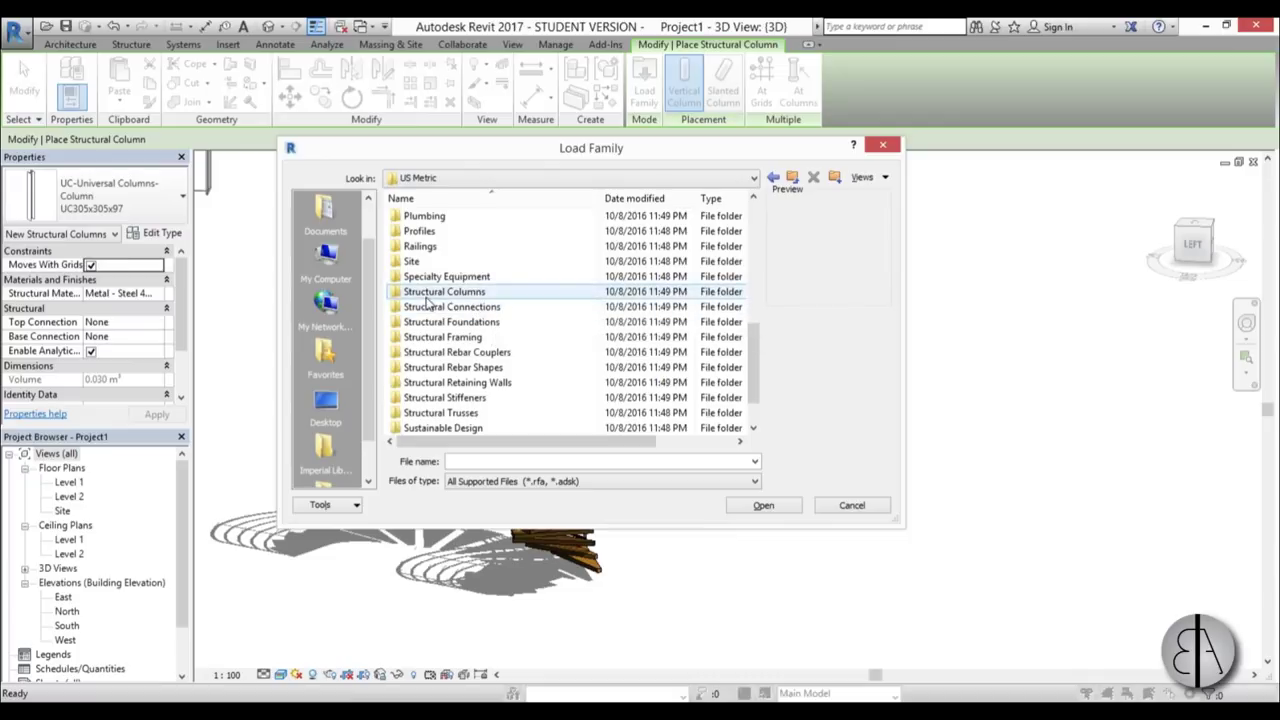
# Preview the wood column families in the US Metric Structural Columns library
pyautogui.doubleClick(455, 292)
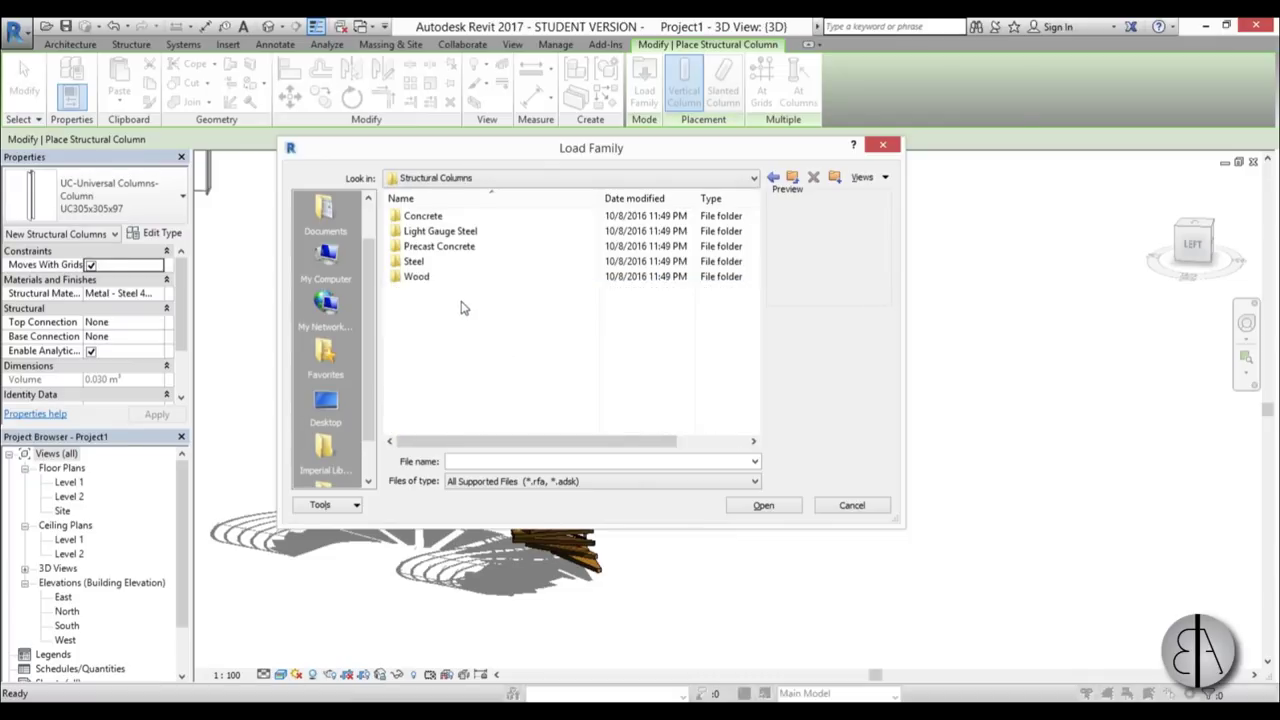
pyautogui.doubleClick(432, 277)
pyautogui.click(436, 264)
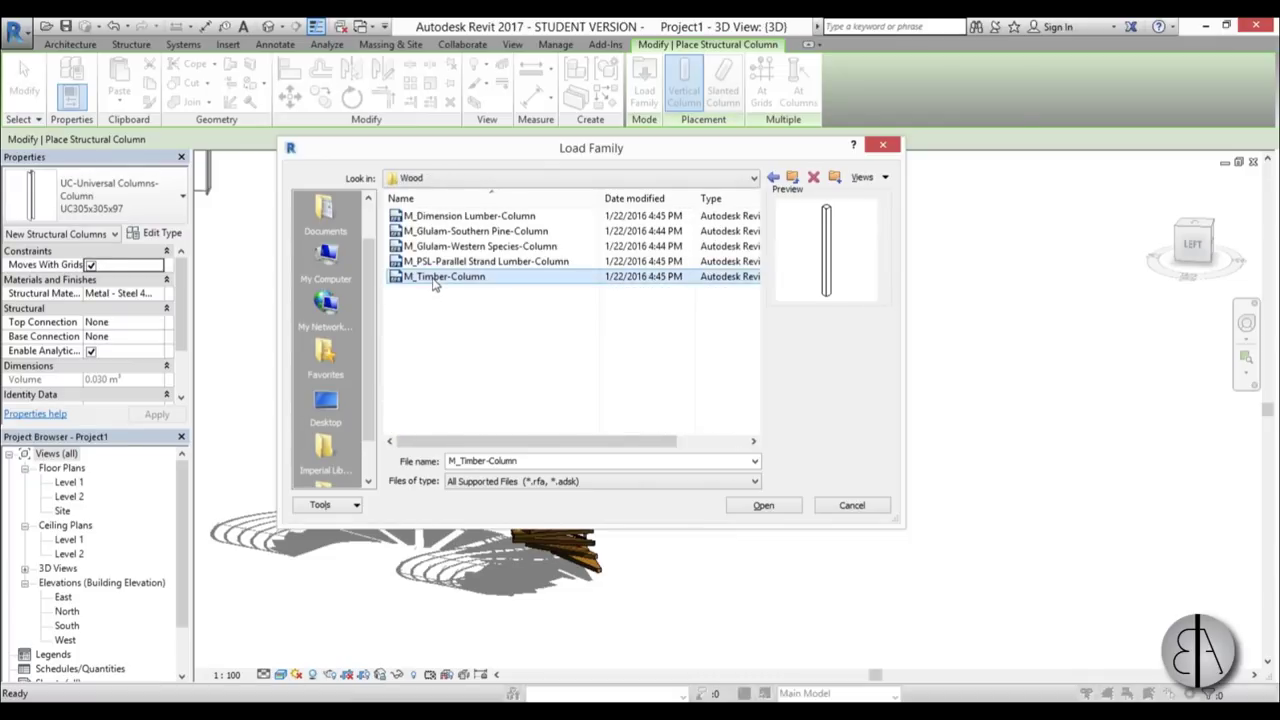
pyautogui.click(437, 248)
pyautogui.click(437, 262)
pyautogui.click(443, 233)
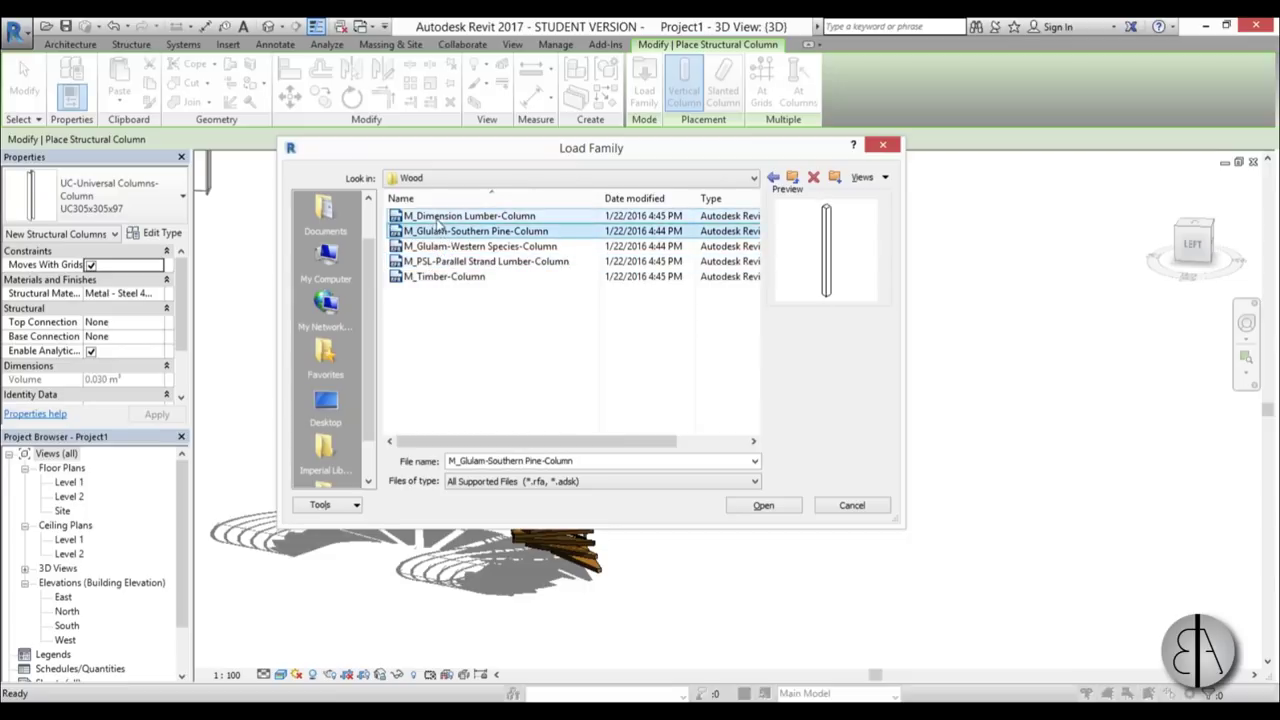
pyautogui.click(438, 218)
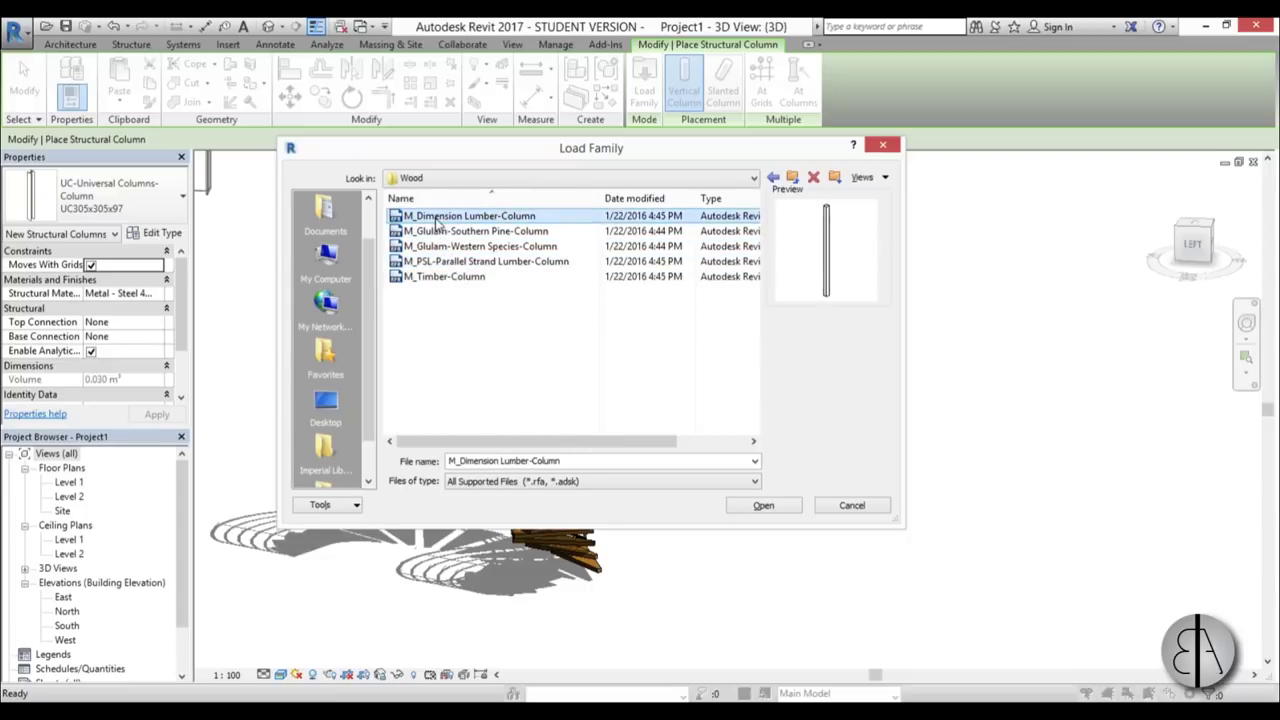
pyautogui.click(532, 247)
pyautogui.click(531, 261)
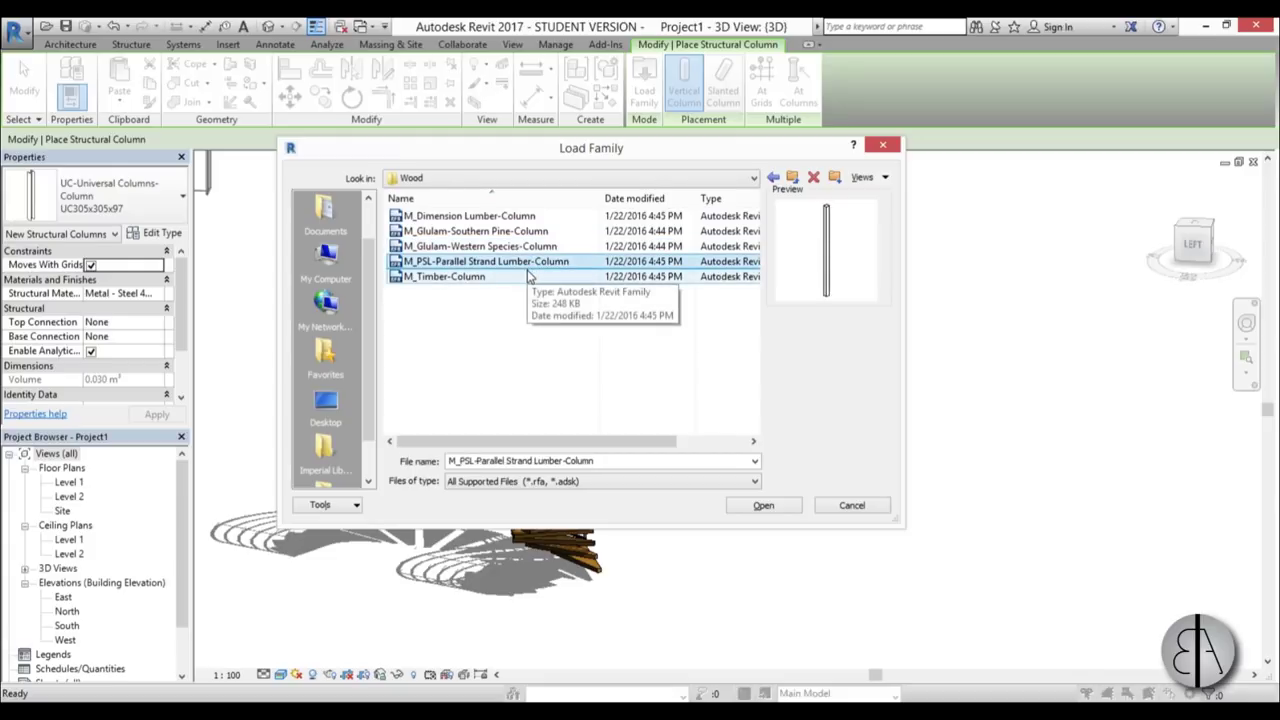
# Load the M_Concrete-Round-Column family from the Concrete structural columns folder
pyautogui.click(792, 179)
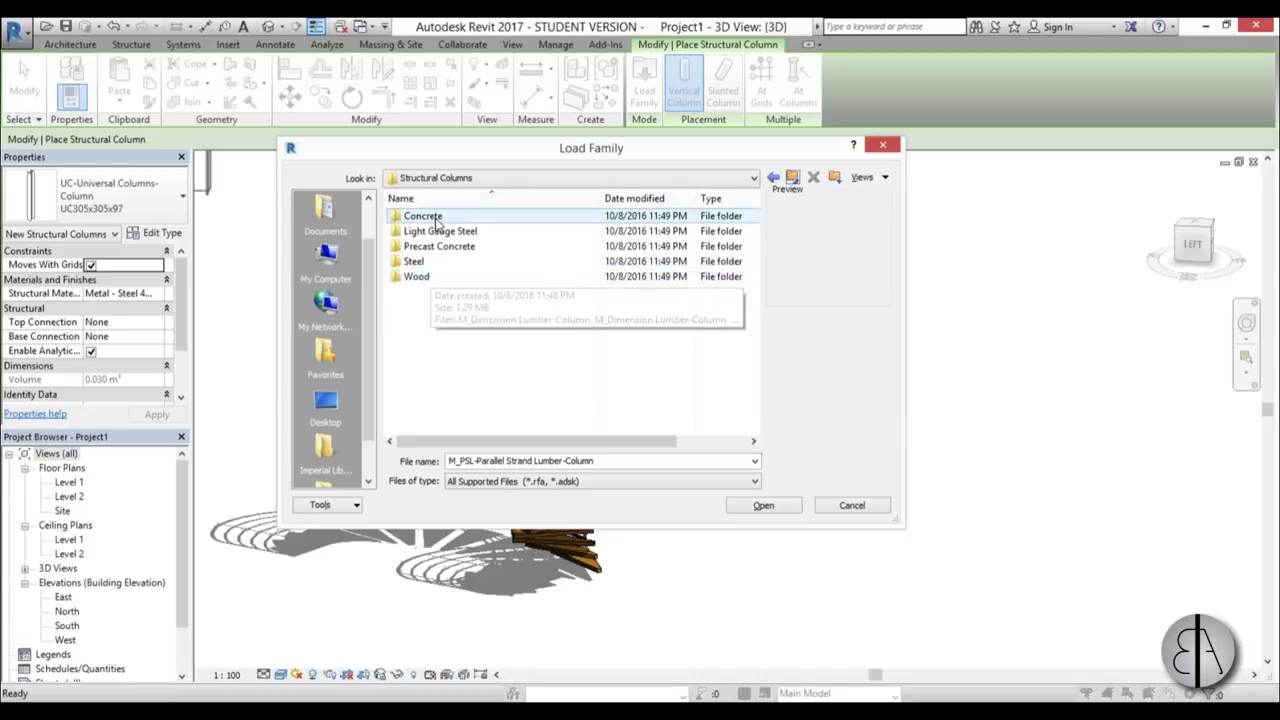
pyautogui.doubleClick(435, 218)
pyautogui.click(464, 264)
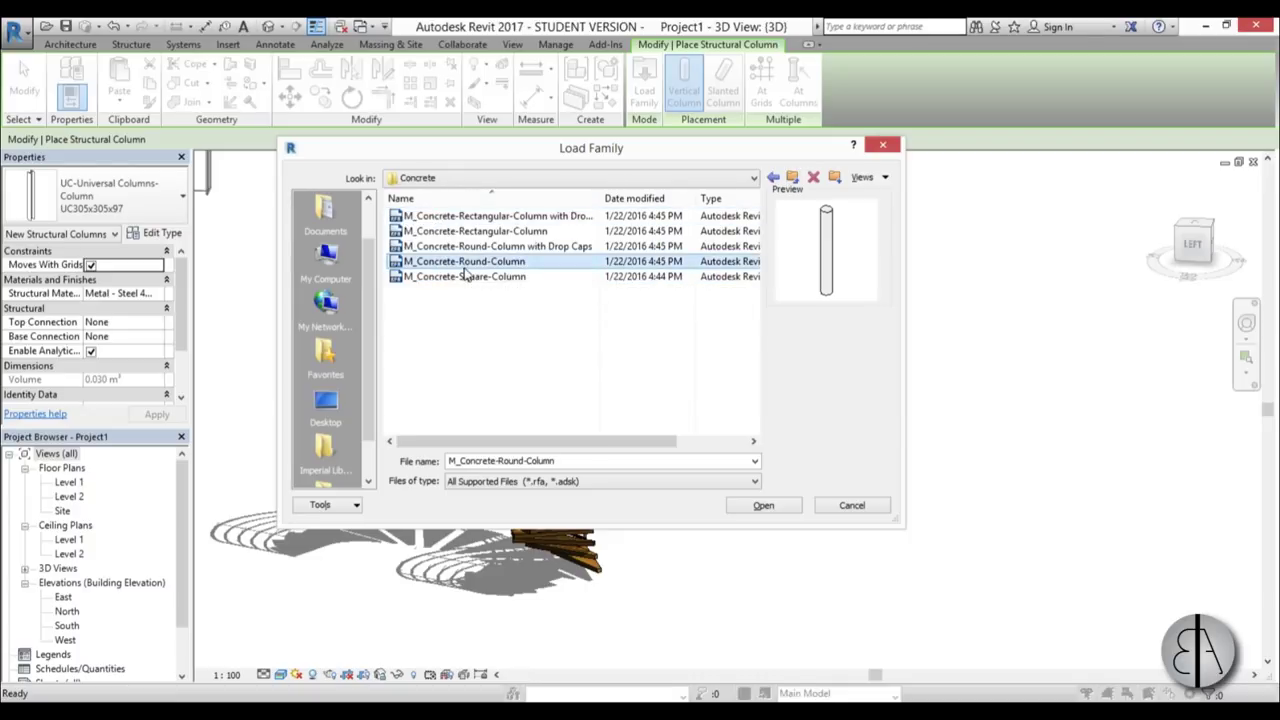
pyautogui.click(760, 507)
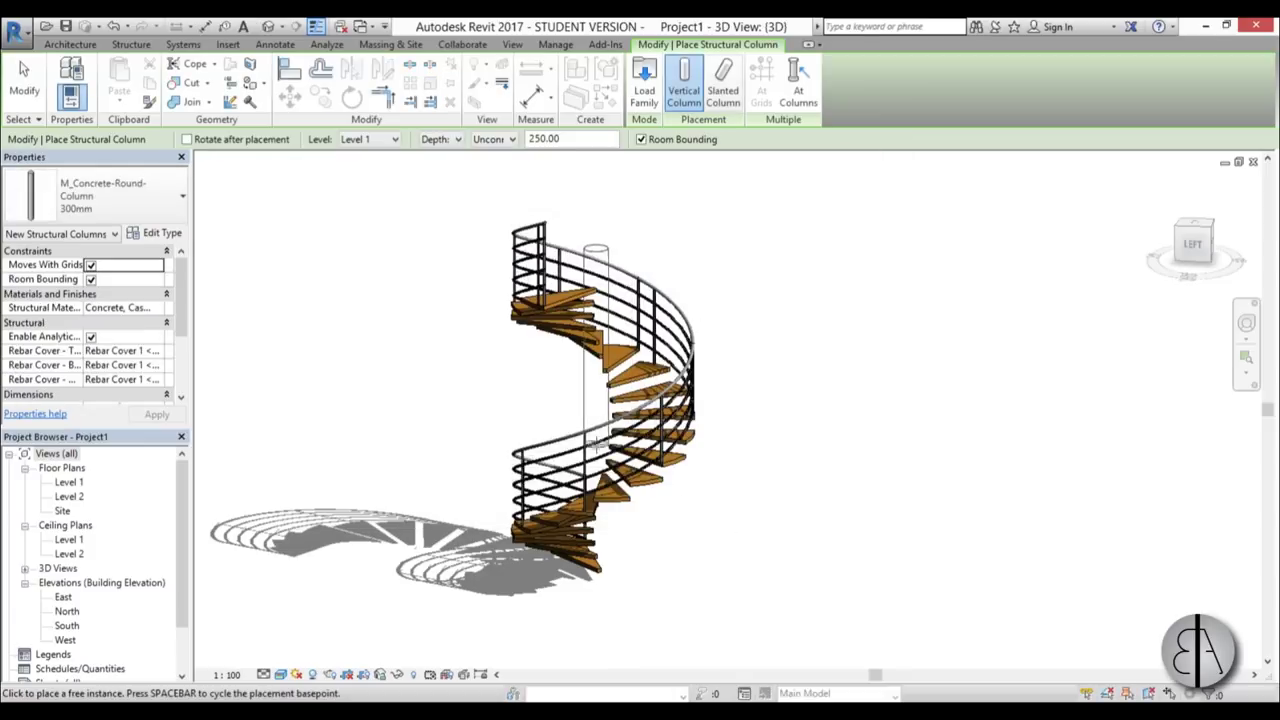
# Start a structural column on the Level 1 floor plan and set the round column type's dimension b to 25
pyautogui.doubleClick(68, 483)
pyautogui.scroll(4, 570, 170)
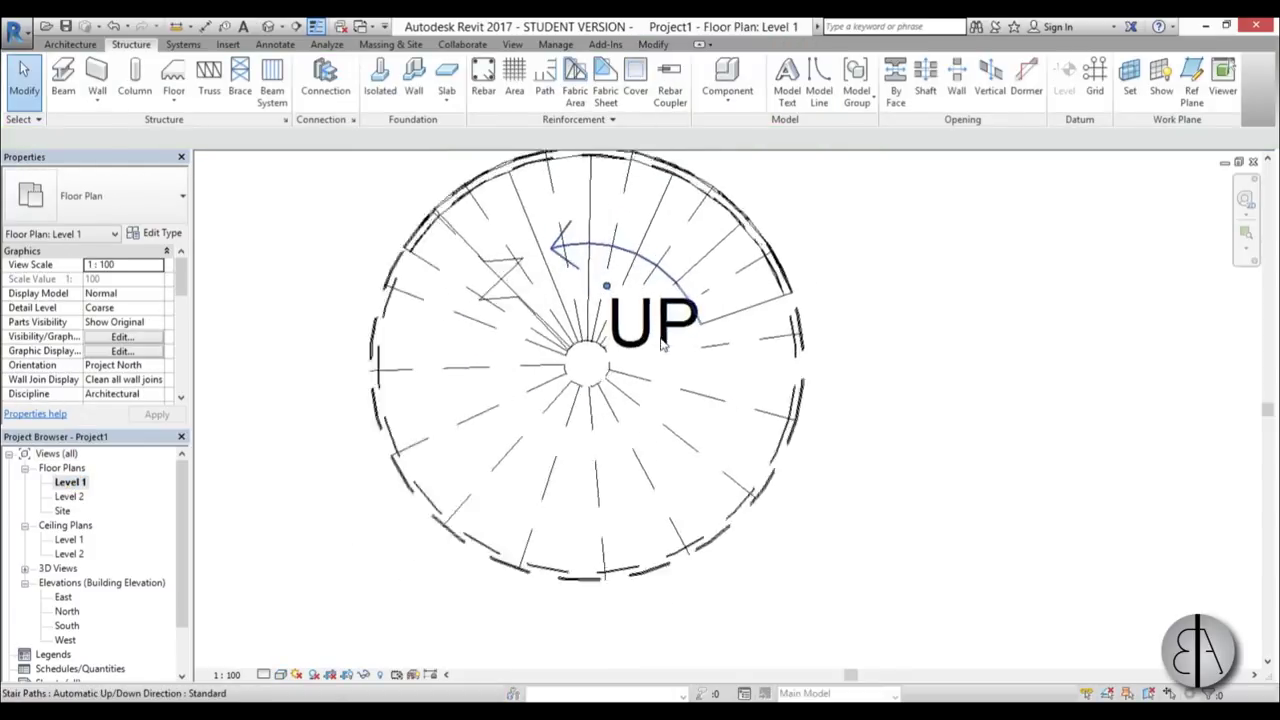
pyautogui.click(135, 78)
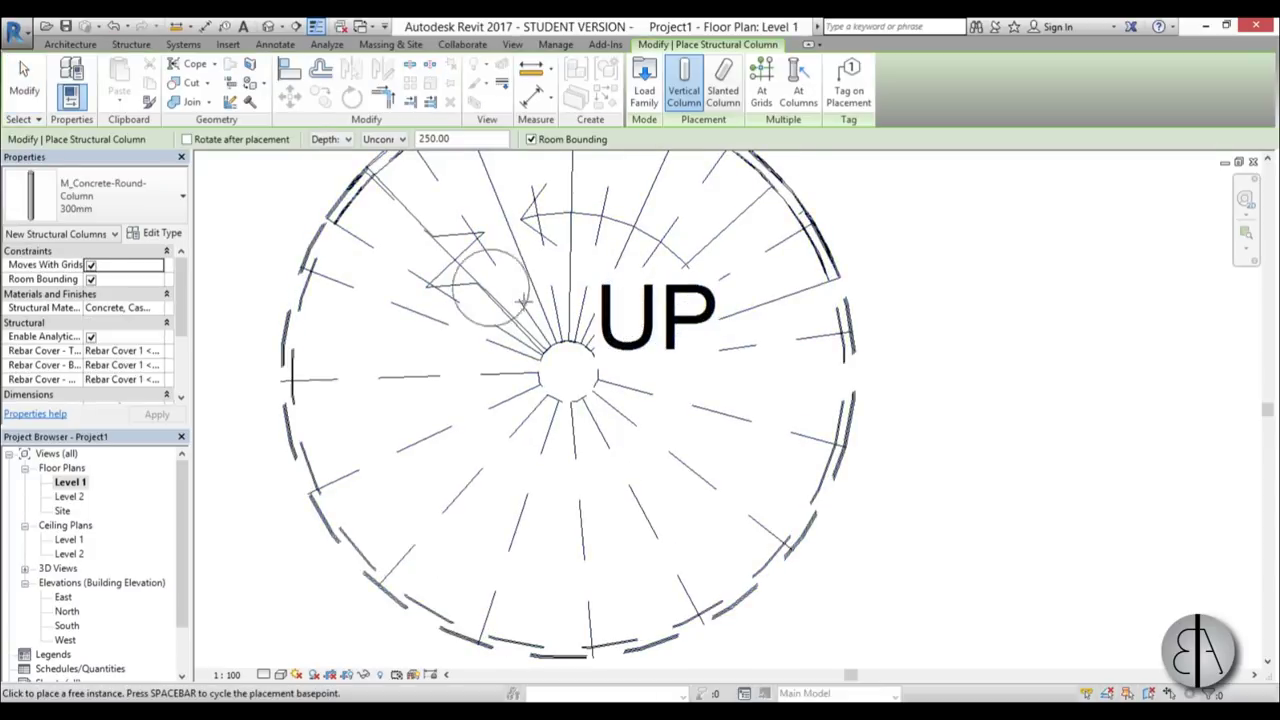
pyautogui.moveTo(550, 315); pyautogui.dragTo(567, 350, button='middle')
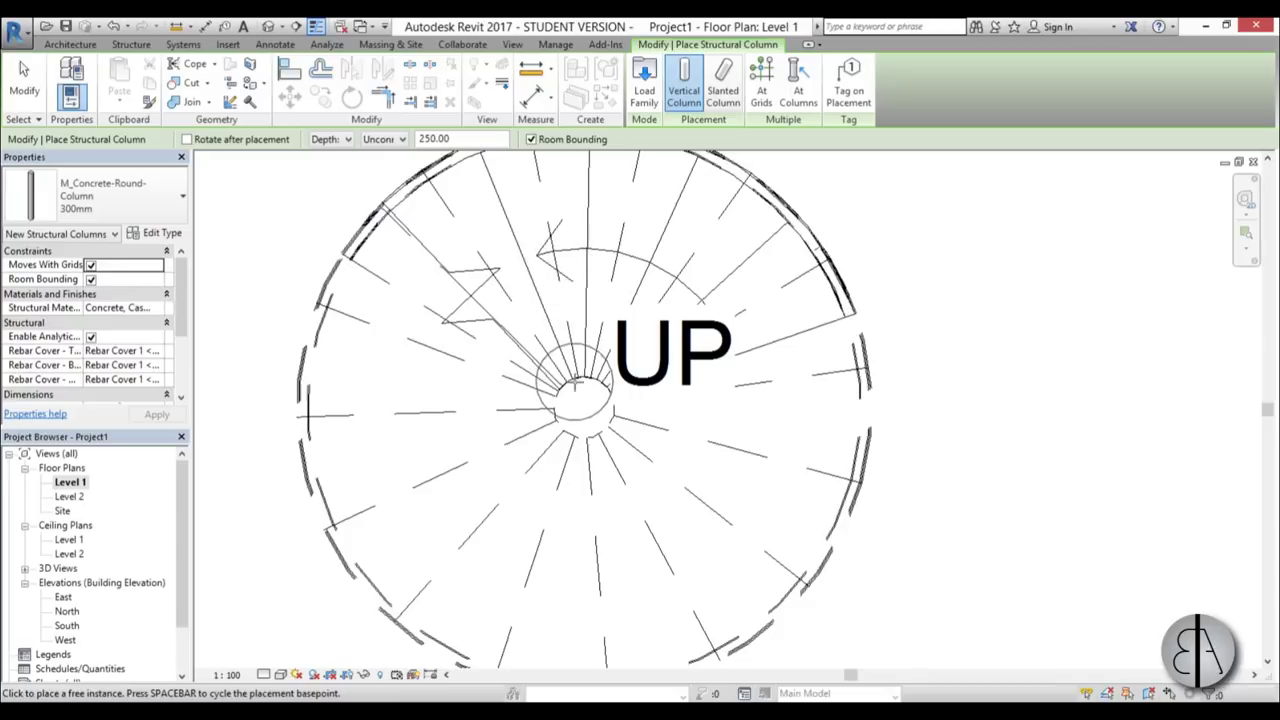
pyautogui.scroll(2, 584, 388)
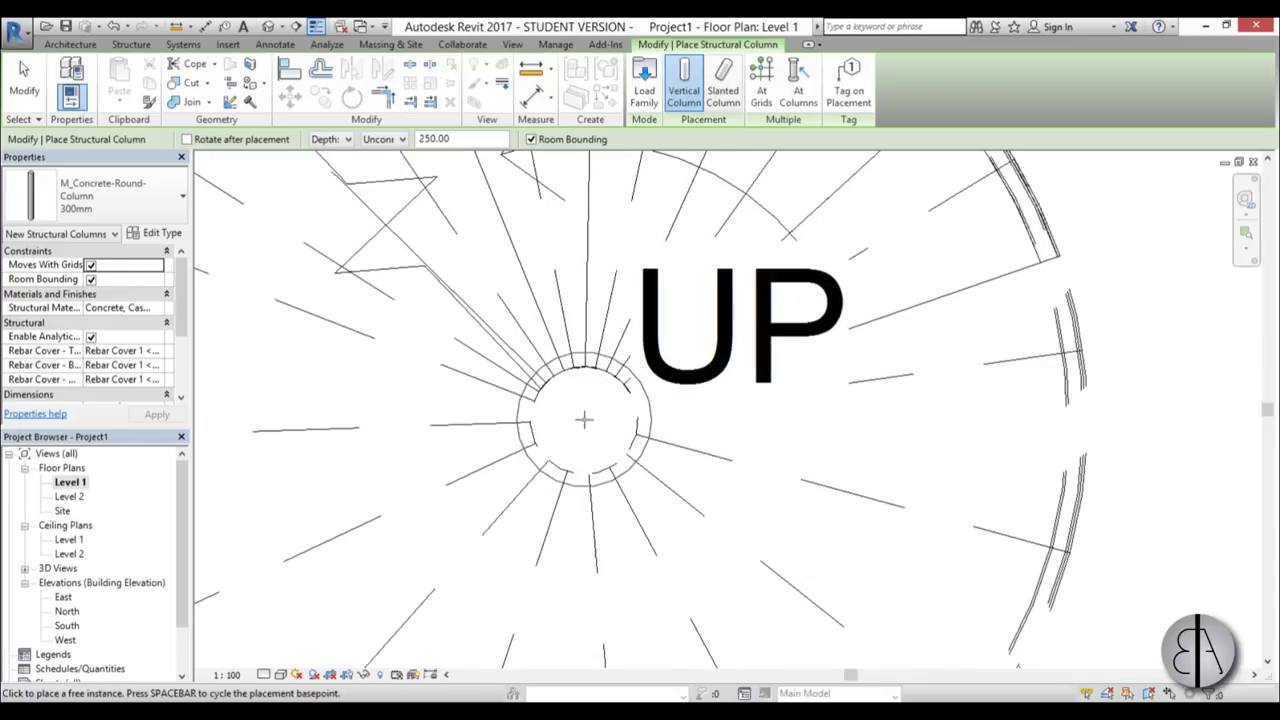
pyautogui.click(158, 233)
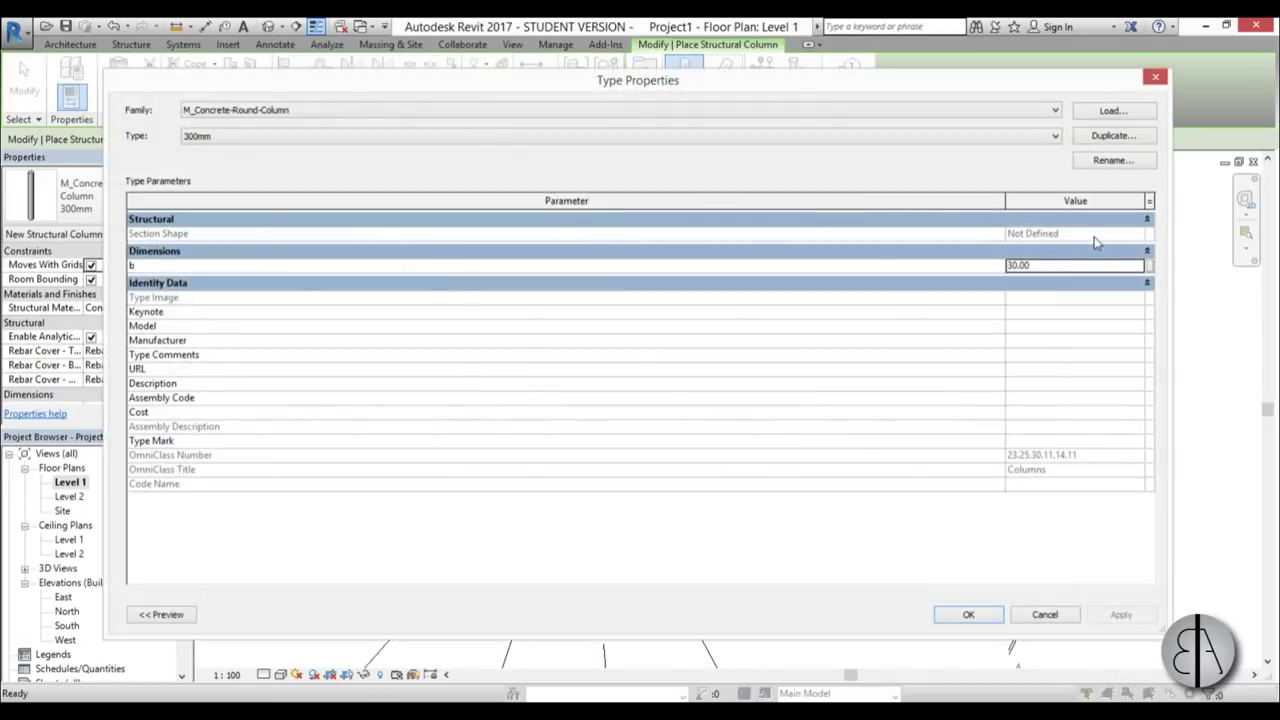
pyautogui.click(1053, 268)
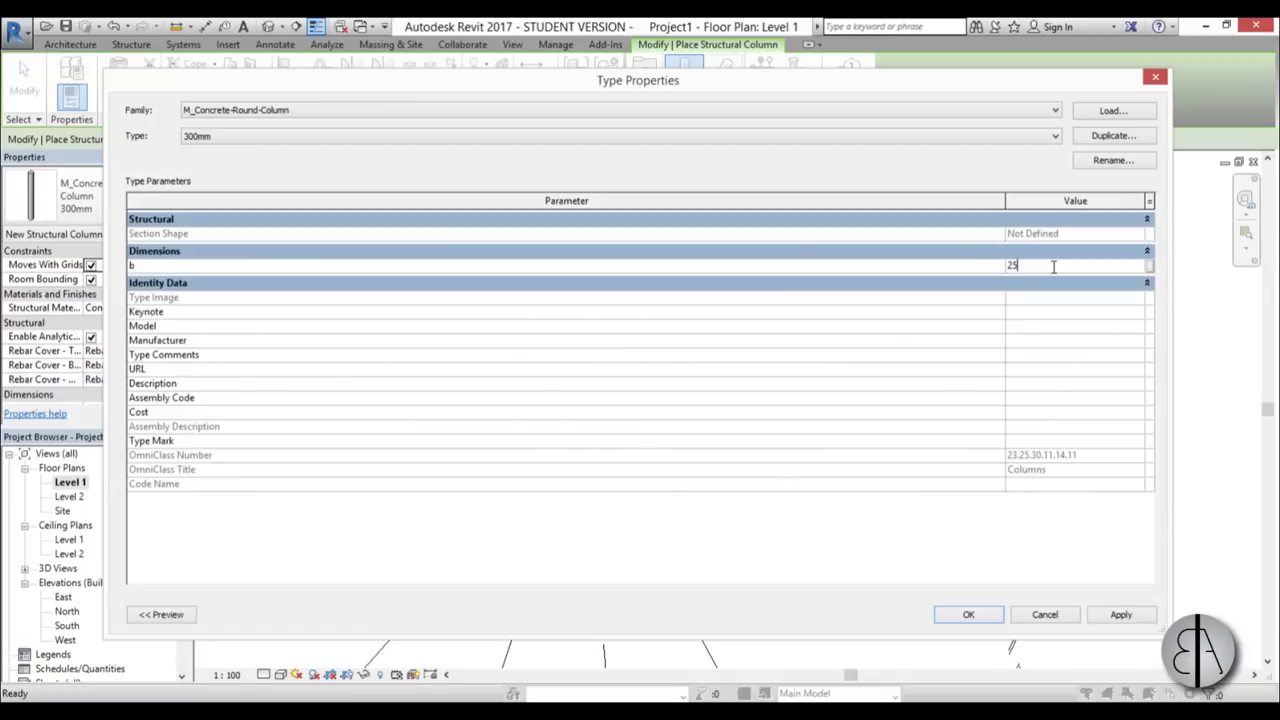
pyautogui.click(968, 614)
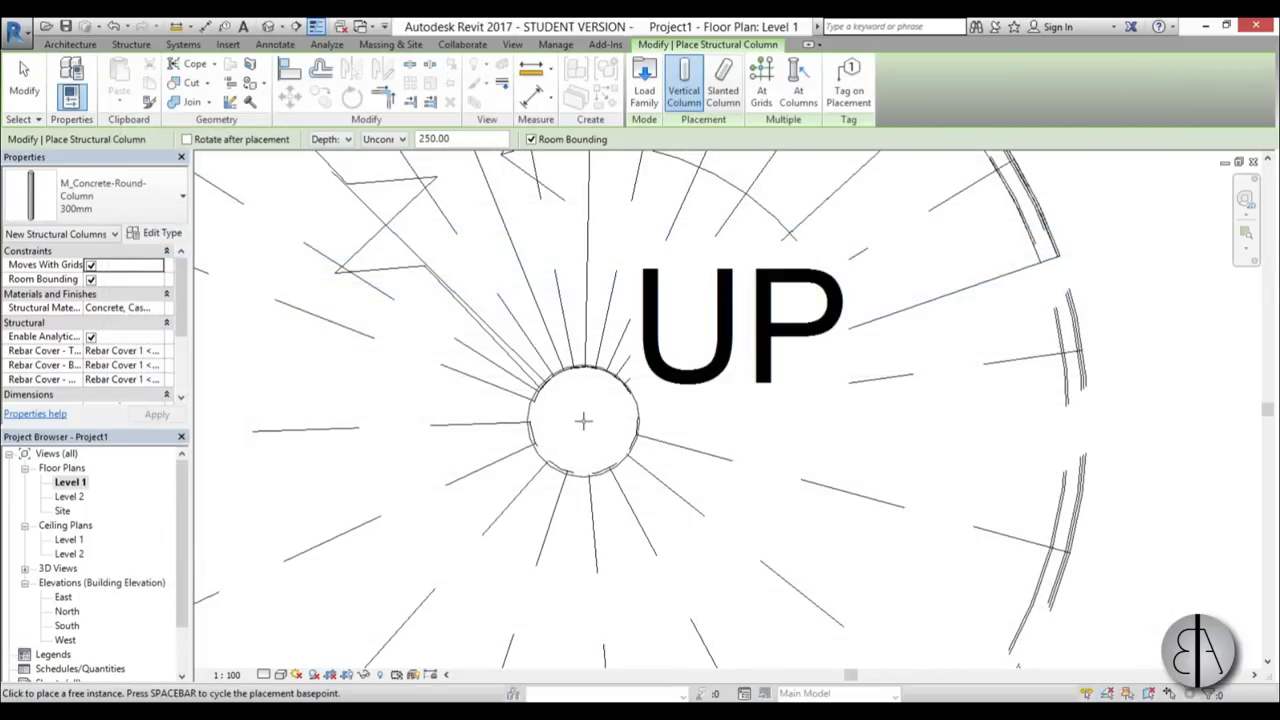
# Place the round concrete column at the centre of the spiral stair, with its height reaching up to Level 2
pyautogui.scroll(5, 583, 421)
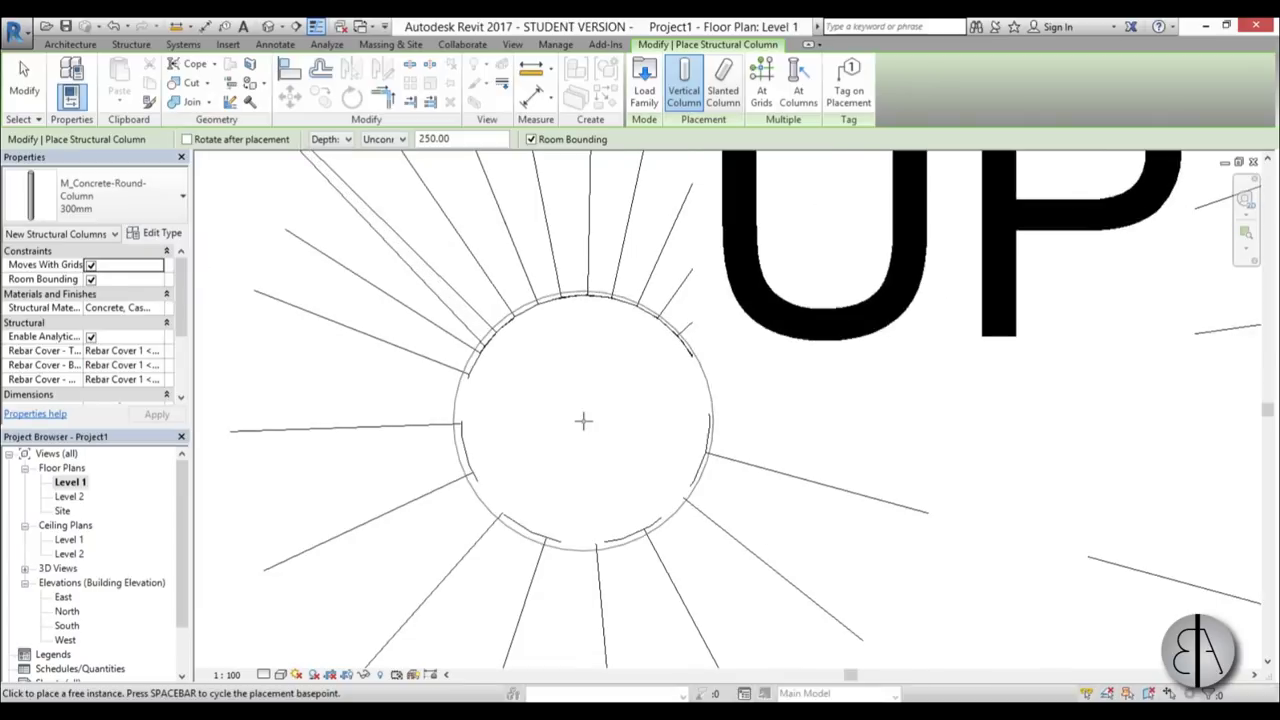
pyautogui.click(338, 140)
pyautogui.click(330, 167)
pyautogui.click(381, 141)
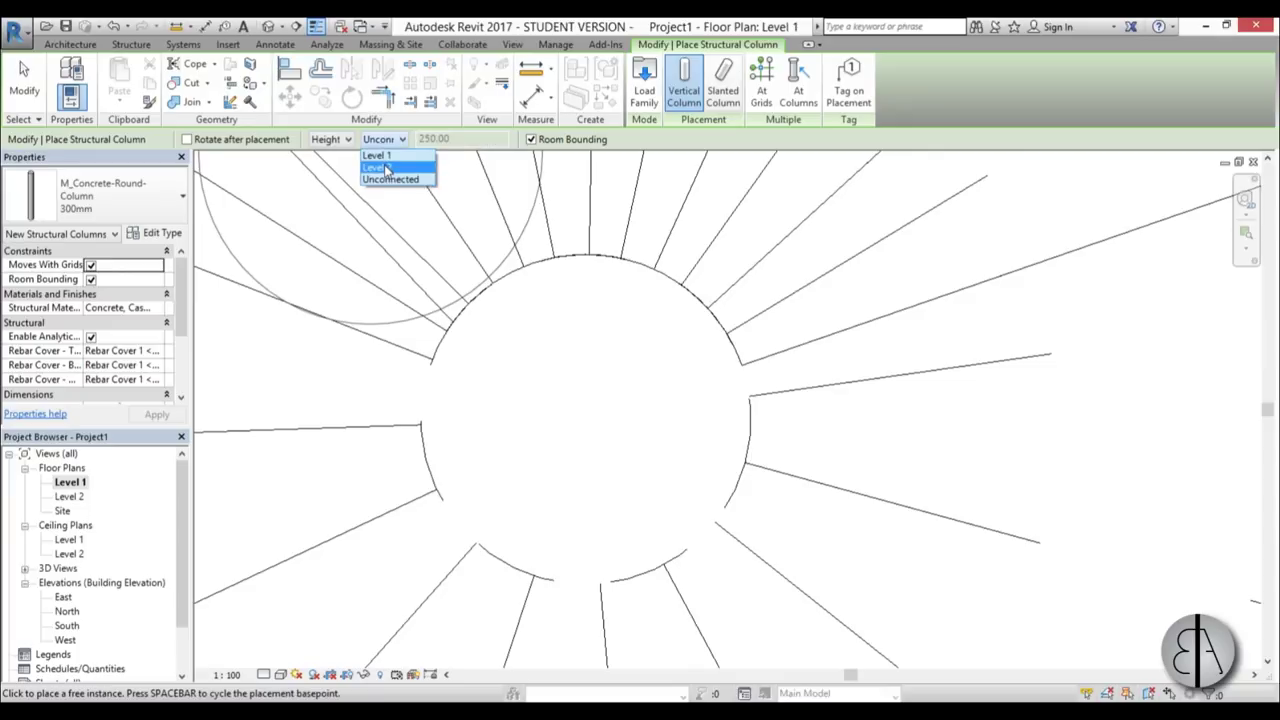
pyautogui.click(378, 168)
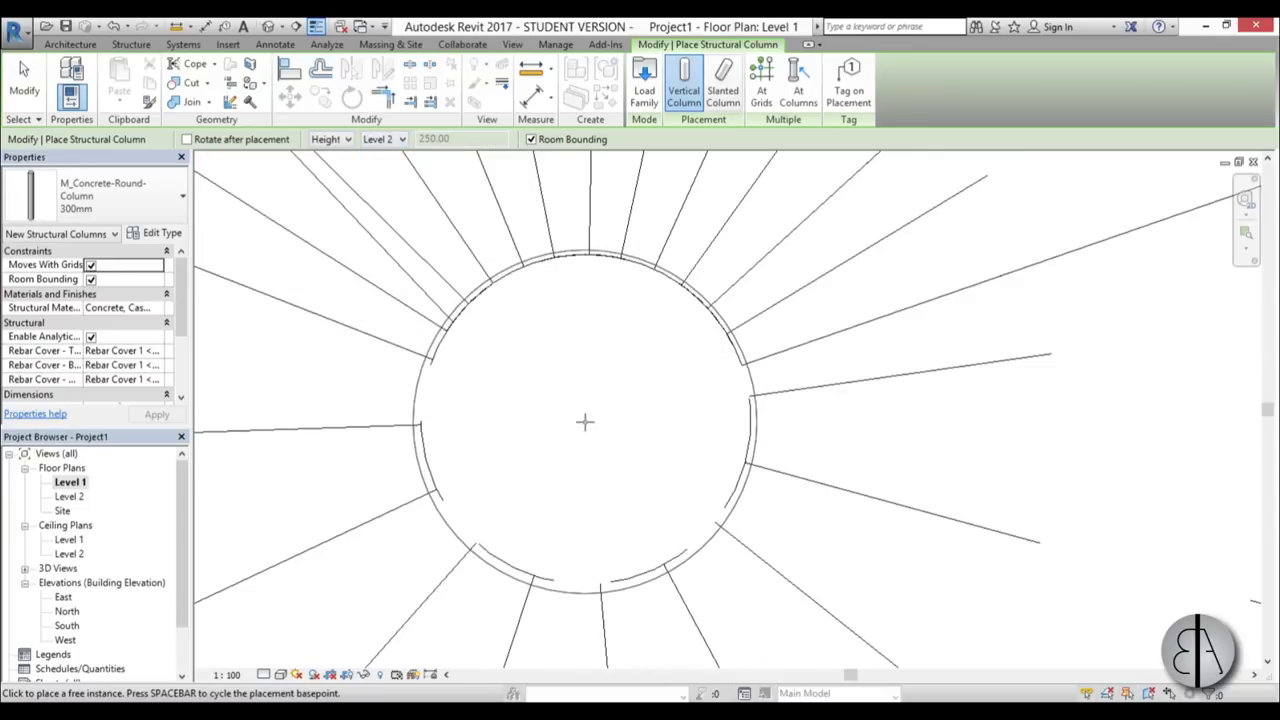
pyautogui.scroll(-5, 637, 357)
pyautogui.press('Escape')
pyautogui.press('Escape')
pyautogui.scroll(-3, 495, 298)
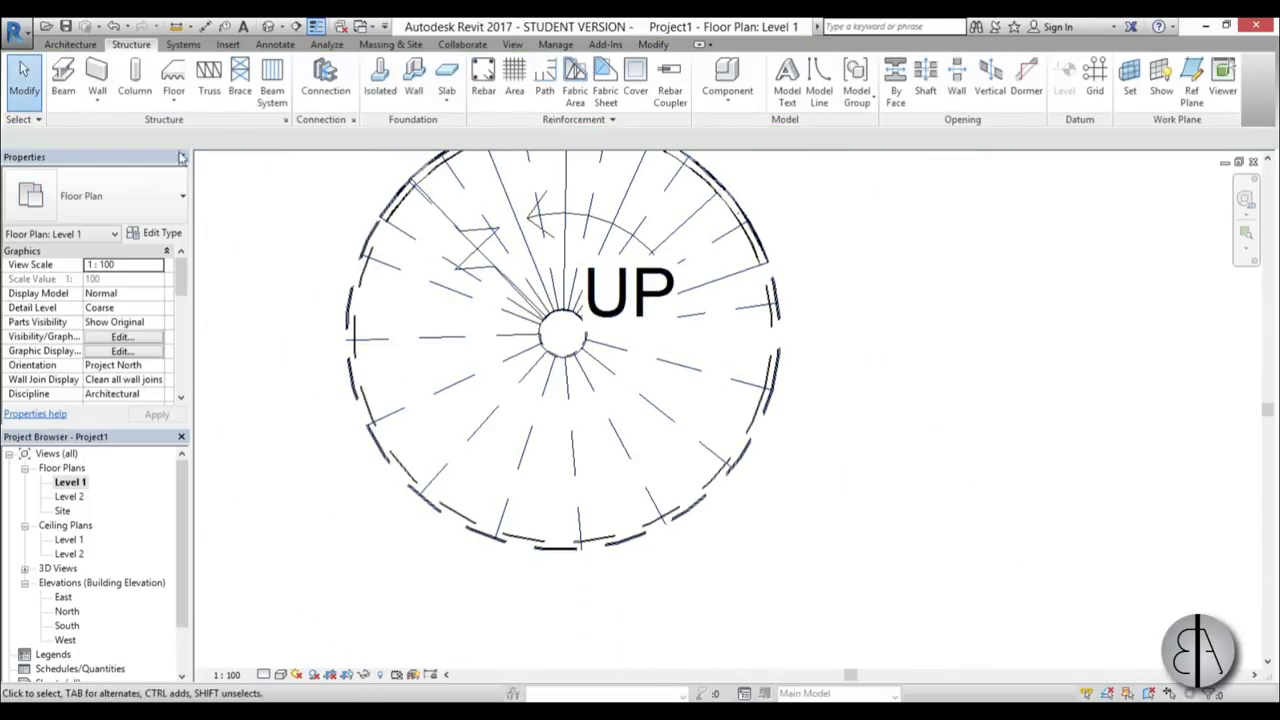
# Display the 3D view and inspect the central column against the stair treads
pyautogui.click(268, 27)
pyautogui.keyDown('shift'); pyautogui.moveTo(731, 509); pyautogui.dragTo(694, 511, button='middle'); pyautogui.keyUp('shift')
pyautogui.scroll(4, 580, 375)
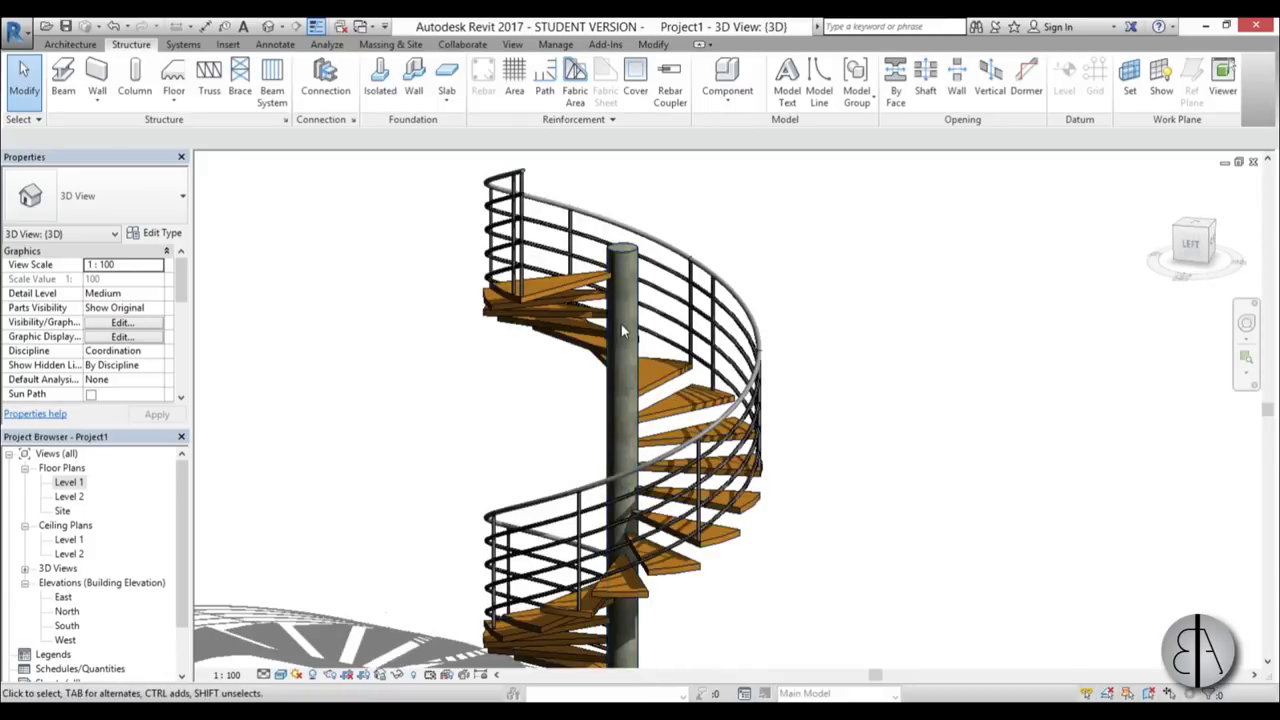
# Lower the top of the central round column, trying a top offset of -20 and finally setting it to -17
pyautogui.click(636, 328)
pyautogui.scroll(3, 636, 328)
pyautogui.keyDown('shift'); pyautogui.moveTo(606, 284); pyautogui.dragTo(400, 380, button='middle'); pyautogui.keyUp('shift')
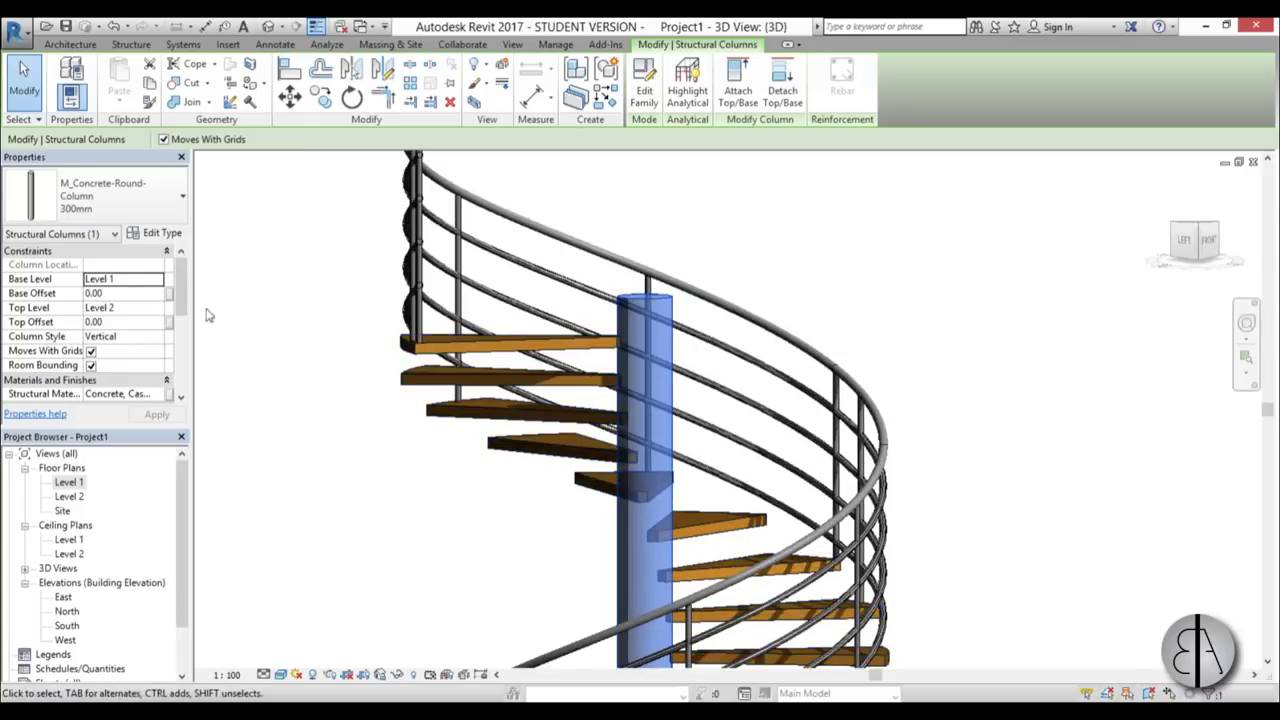
pyautogui.click(128, 322)
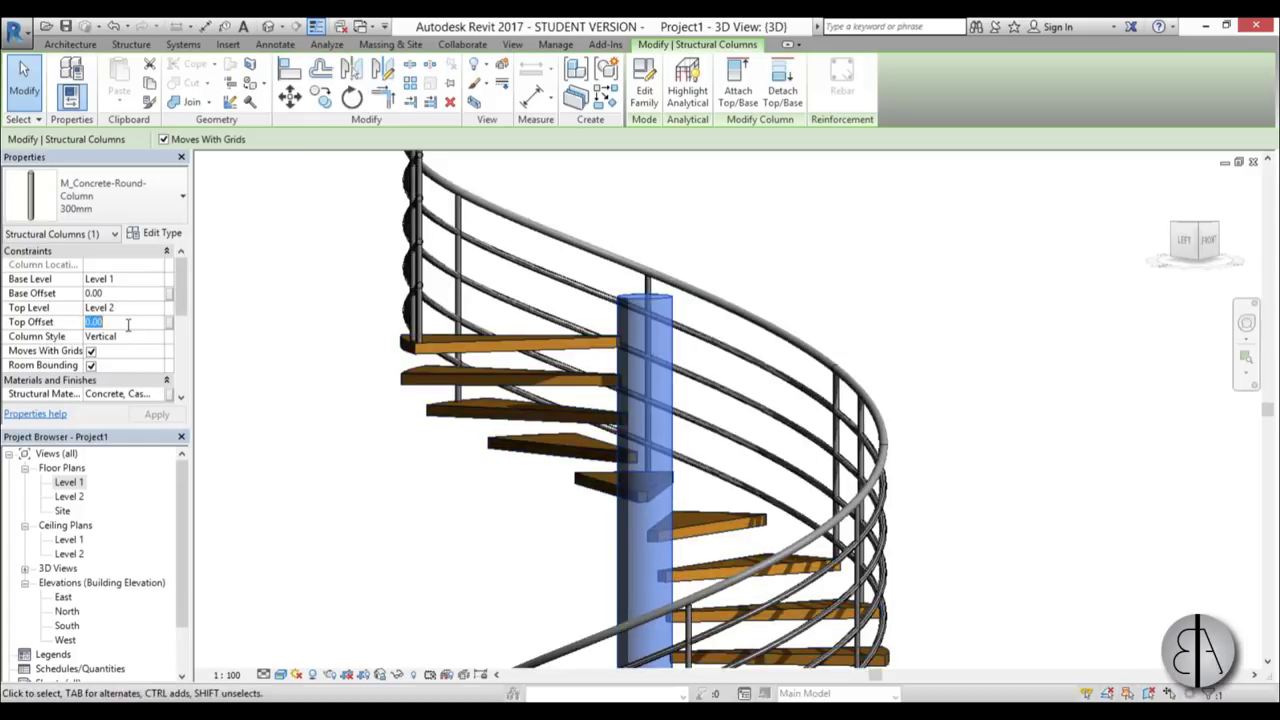
pyautogui.write('-20.00')
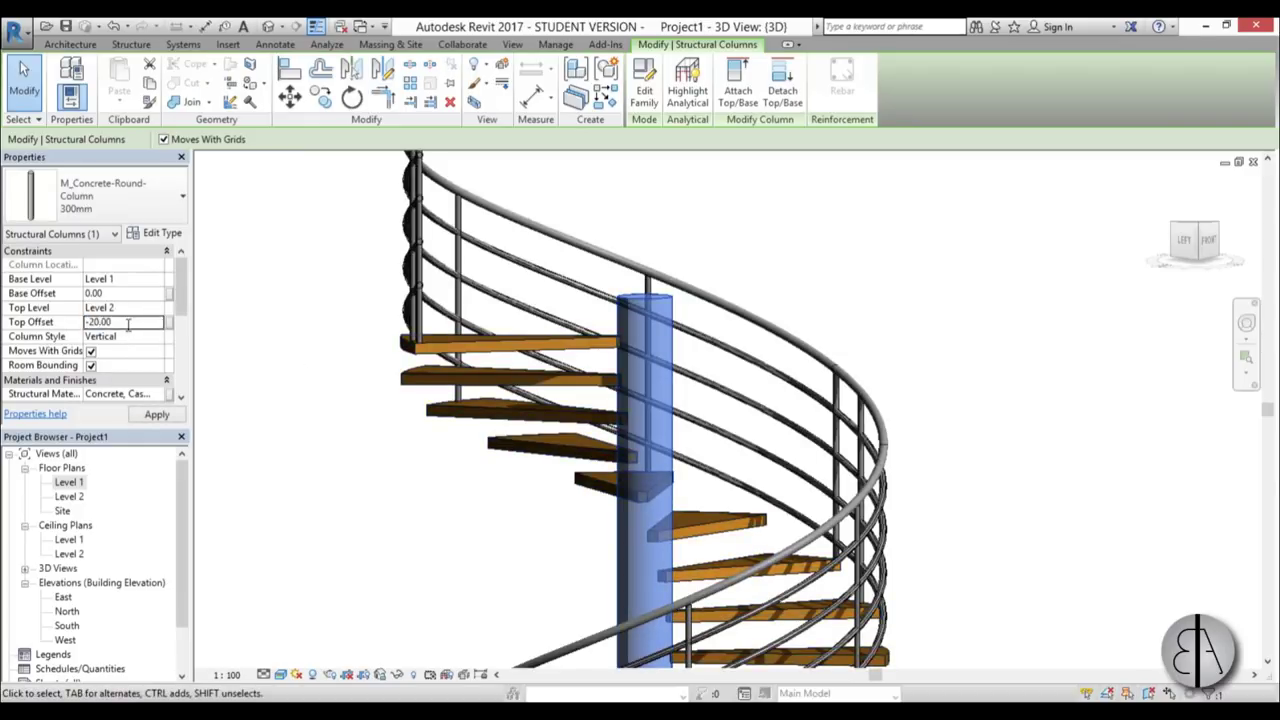
pyautogui.keyDown('shift'); pyautogui.moveTo(737, 423); pyautogui.dragTo(708, 392, button='middle'); pyautogui.keyUp('shift')
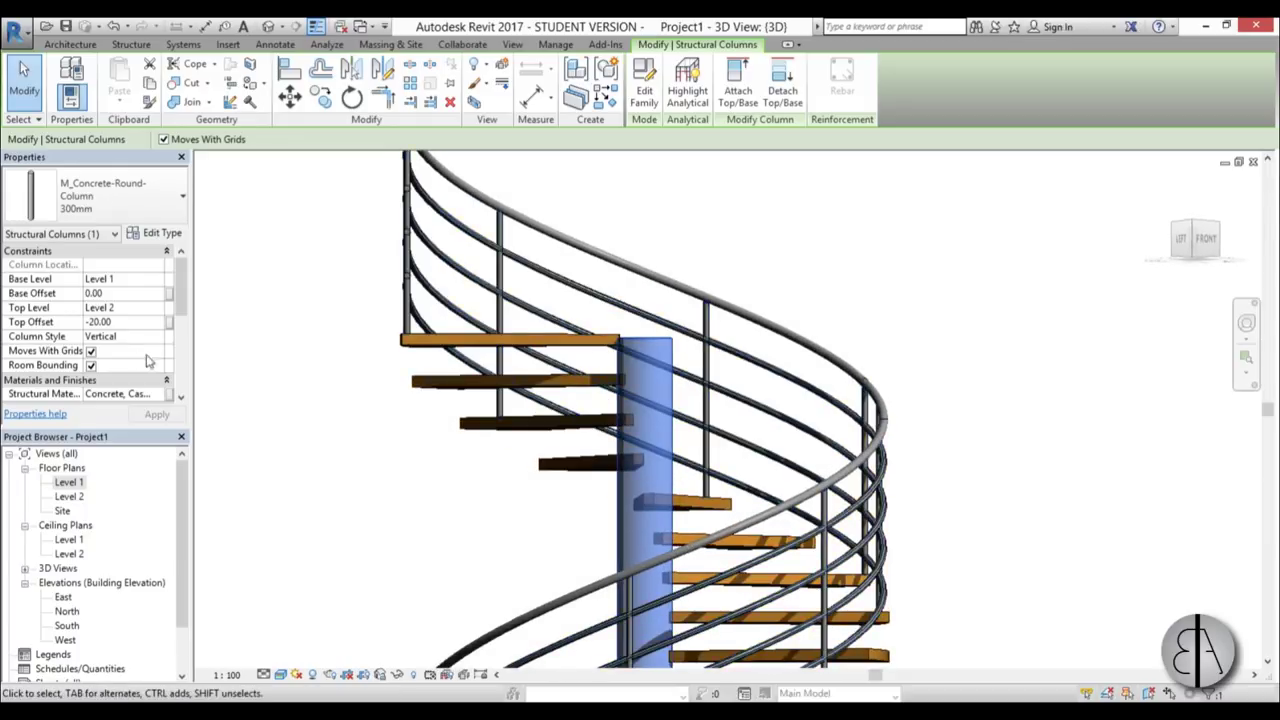
pyautogui.click(128, 322)
pyautogui.write('-17')
pyautogui.keyDown('shift'); pyautogui.moveTo(771, 380); pyautogui.dragTo(760, 430, button='middle'); pyautogui.keyUp('shift')
pyautogui.scroll(-2, 617, 337)
pyautogui.keyDown('shift'); pyautogui.moveTo(420, 405); pyautogui.dragTo(620, 380, button='middle'); pyautogui.keyUp('shift')
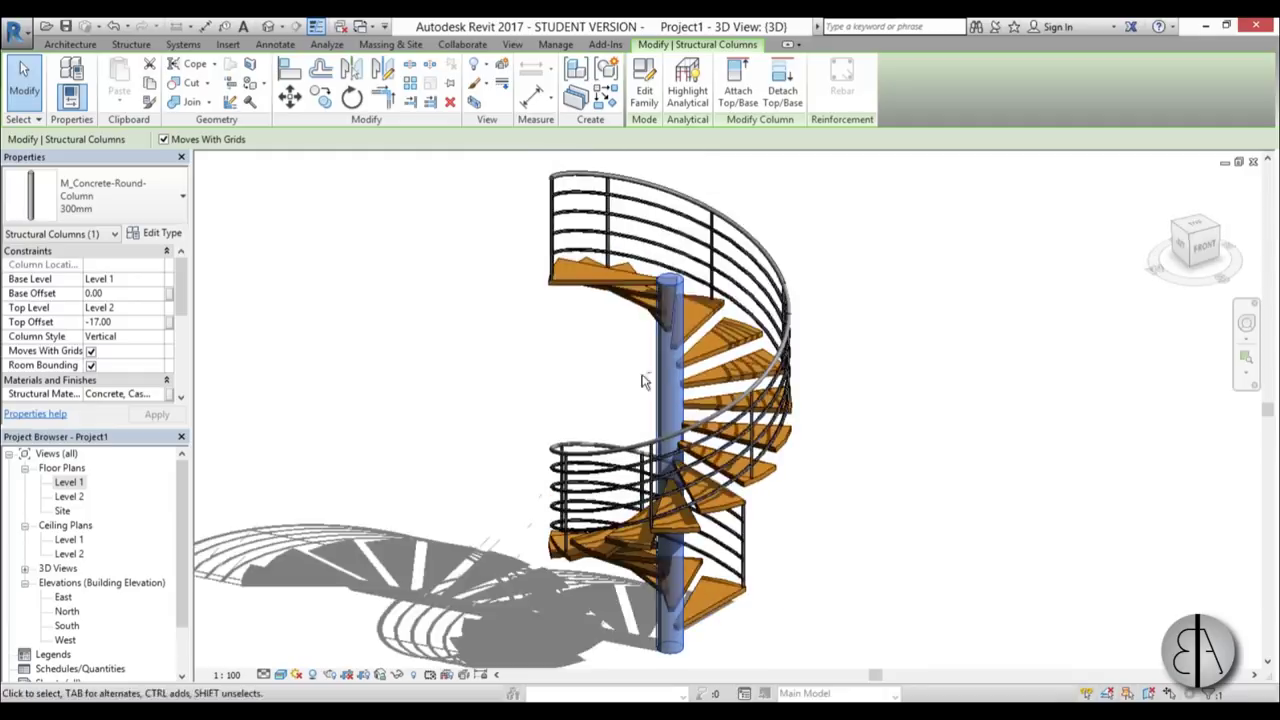
# Search the materials for "chro" and assign Steel, Chrome Plated as the central column's structural material
pyautogui.scroll(2, 620, 380)
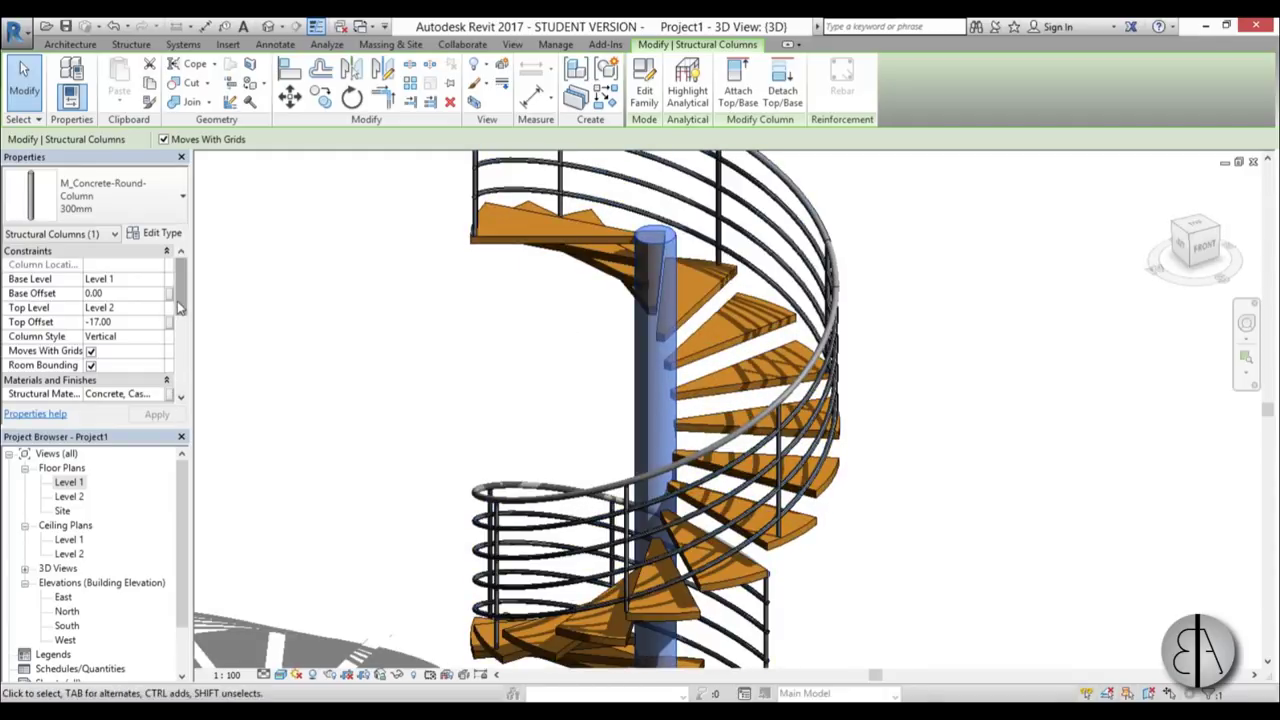
pyautogui.scroll(-2, 176, 335)
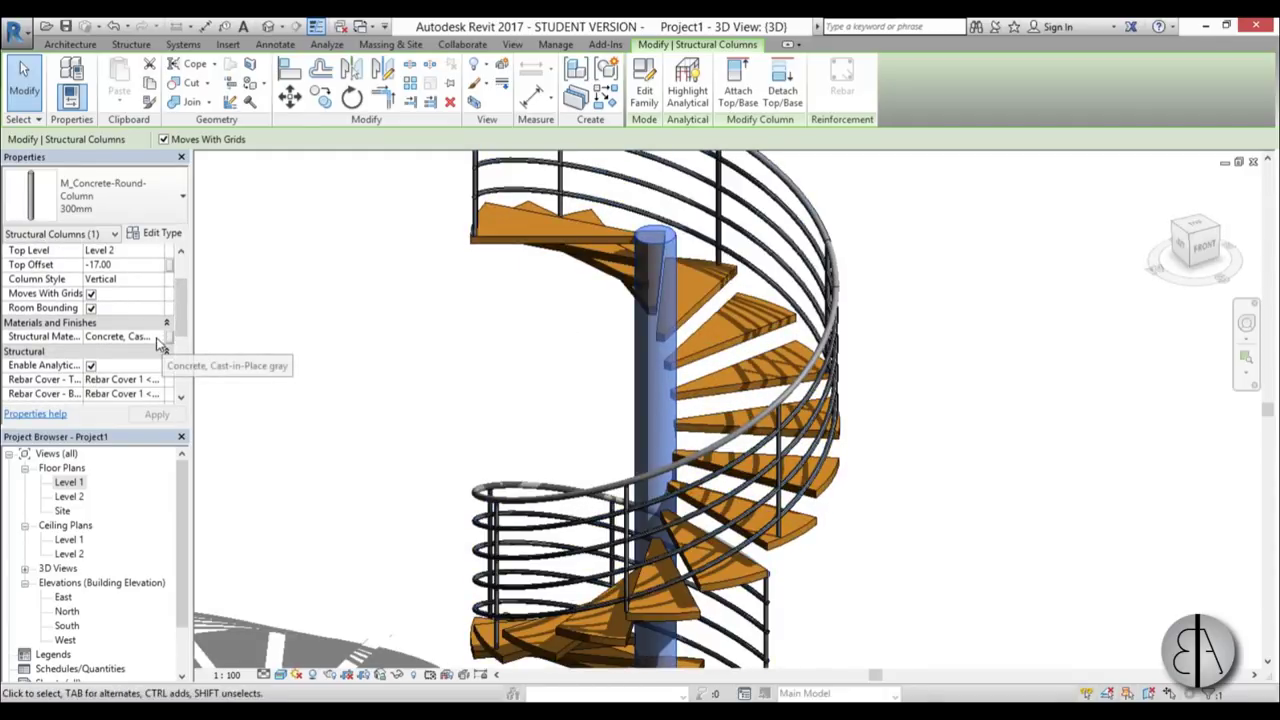
pyautogui.click(163, 340)
pyautogui.click(165, 337)
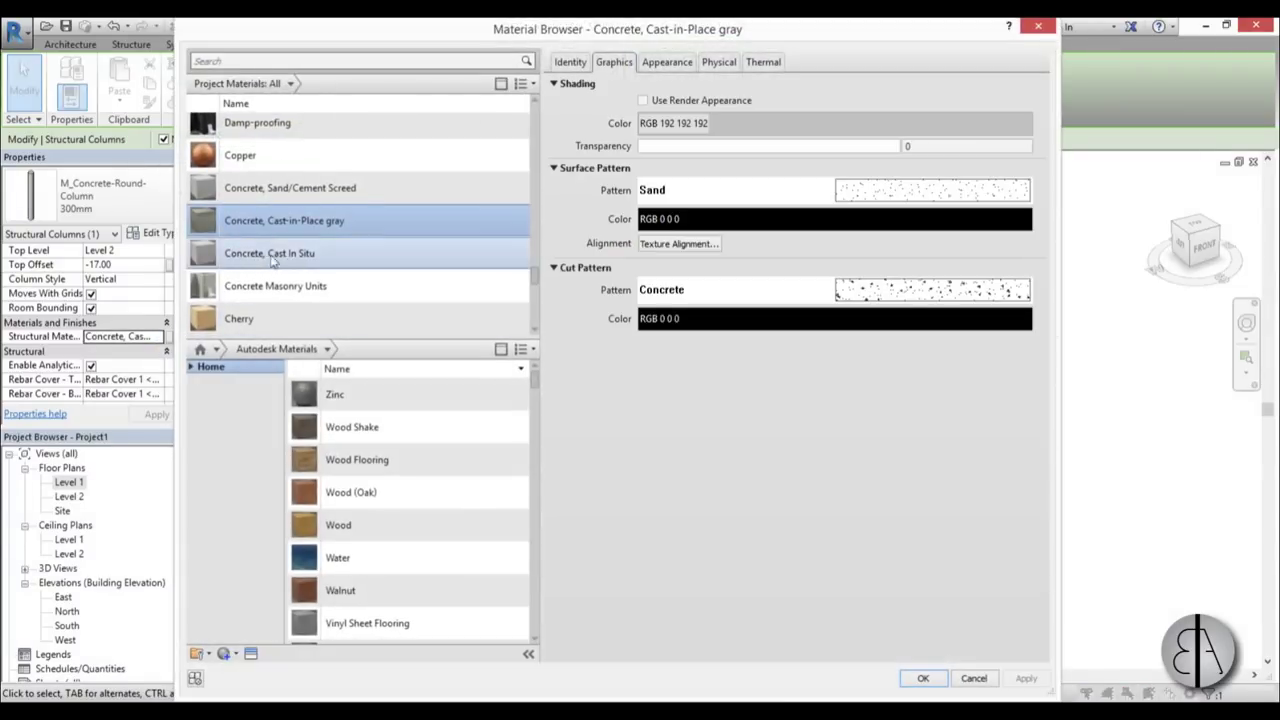
pyautogui.click(249, 62)
pyautogui.write('ch')
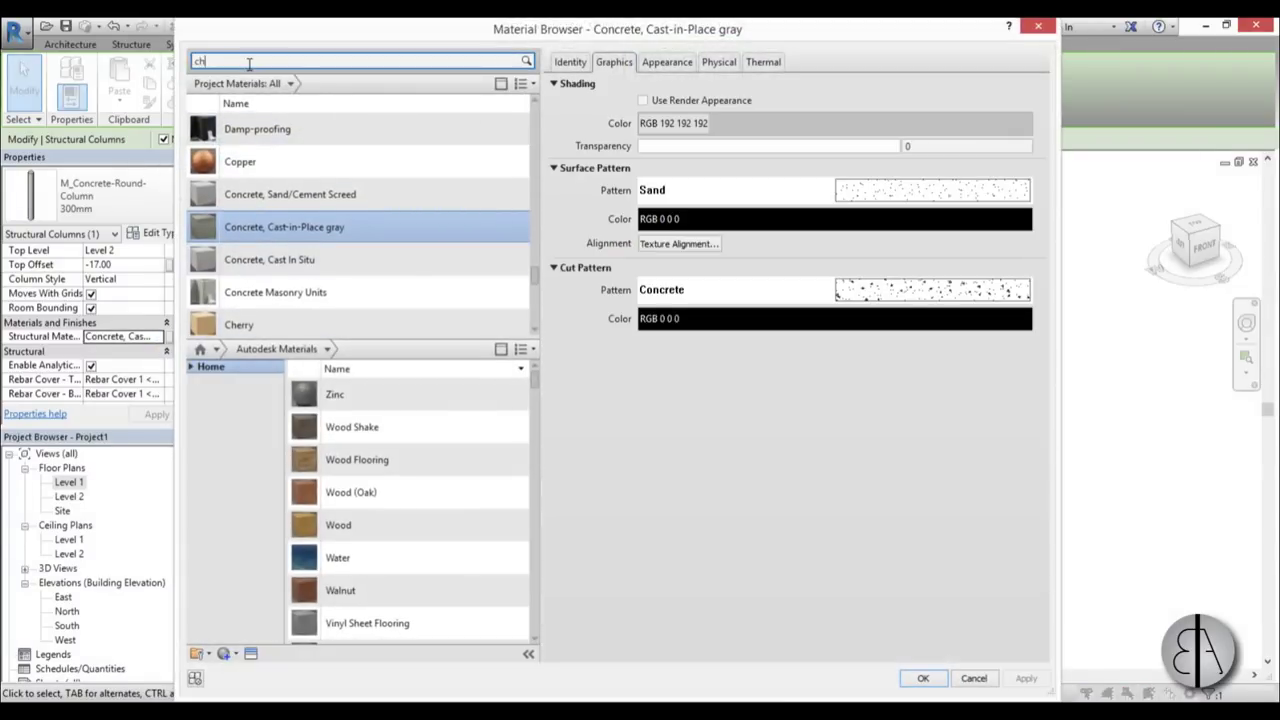
pyautogui.write('ro')
pyautogui.click(342, 153)
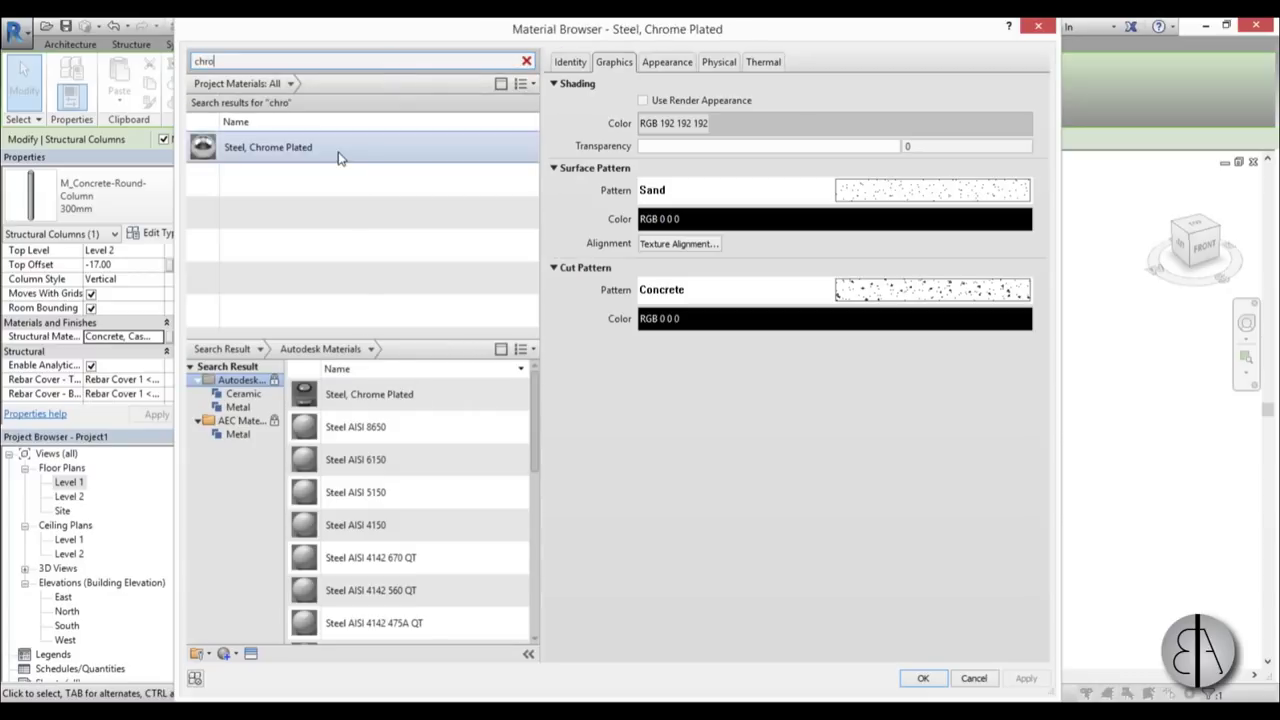
pyautogui.click(923, 679)
pyautogui.press('Escape')
# Select the stair railing and review the baluster placement of its 900mm Pipe type without changing it
pyautogui.scroll(-3, 667, 355)
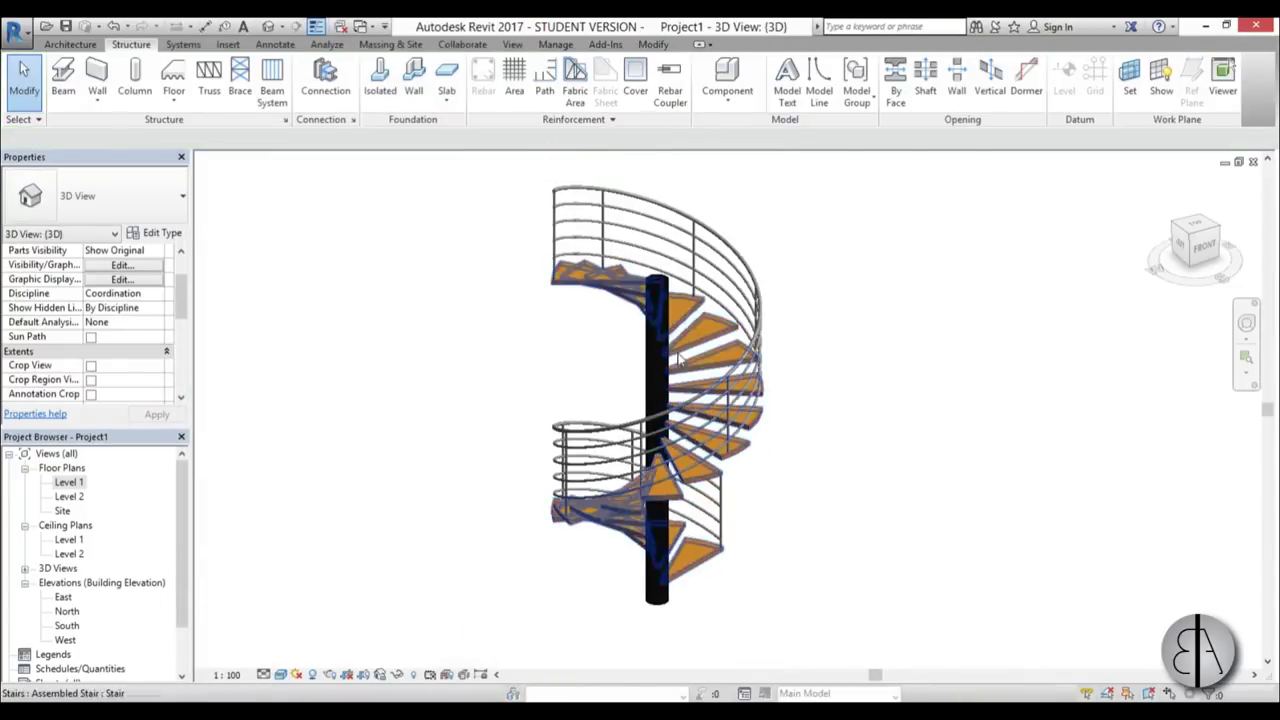
pyautogui.scroll(3, 635, 310)
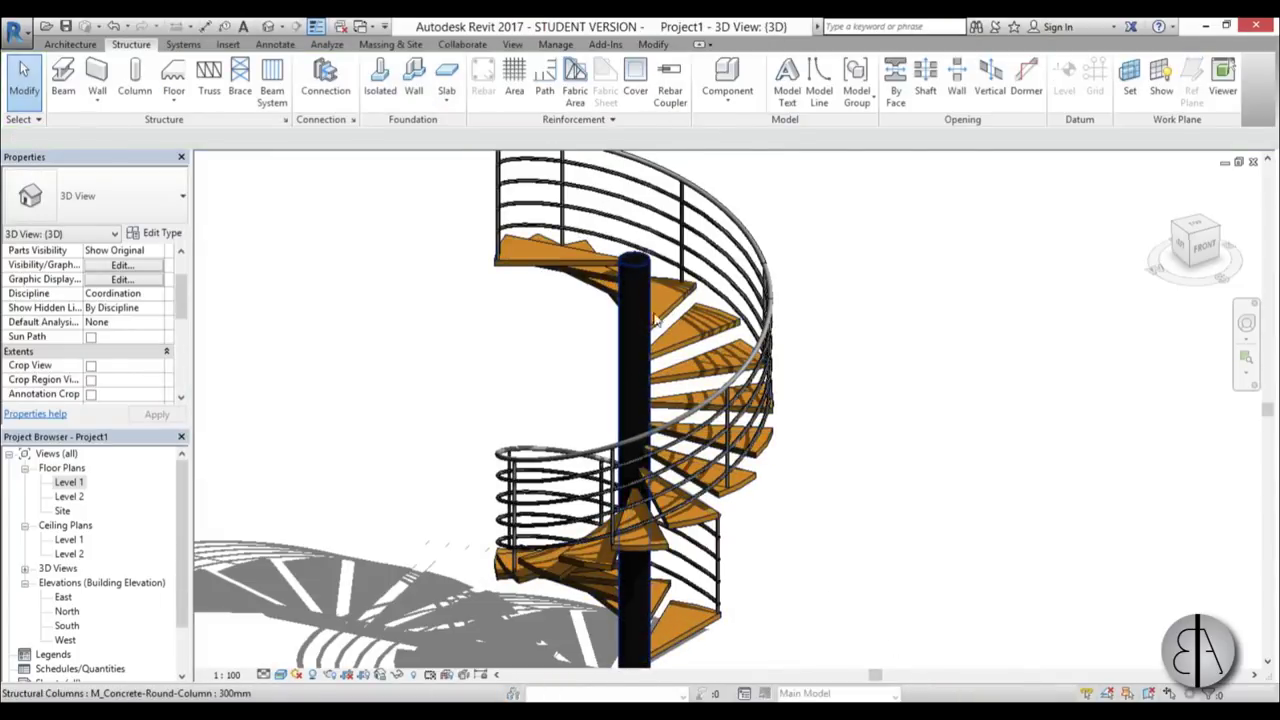
pyautogui.scroll(-2, 645, 298)
pyautogui.keyDown('shift'); pyautogui.moveTo(746, 491); pyautogui.dragTo(797, 486, button='middle'); pyautogui.keyUp('shift')
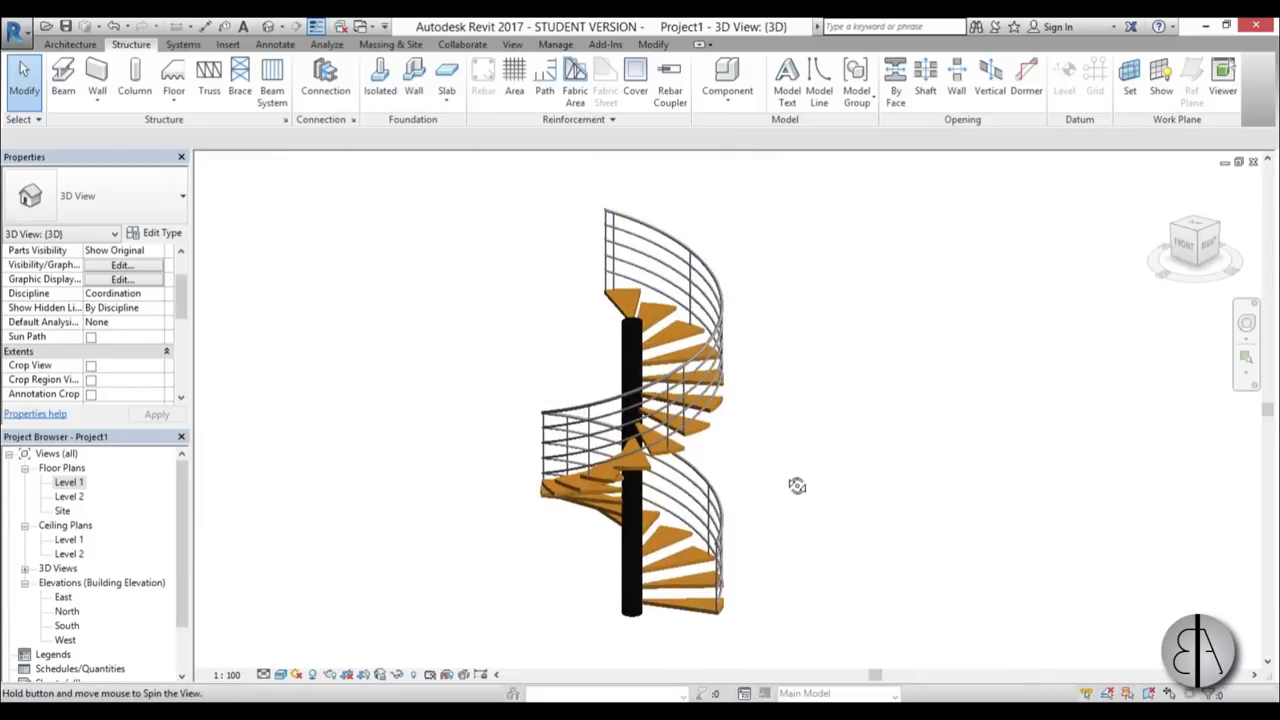
pyautogui.scroll(2, 630, 242)
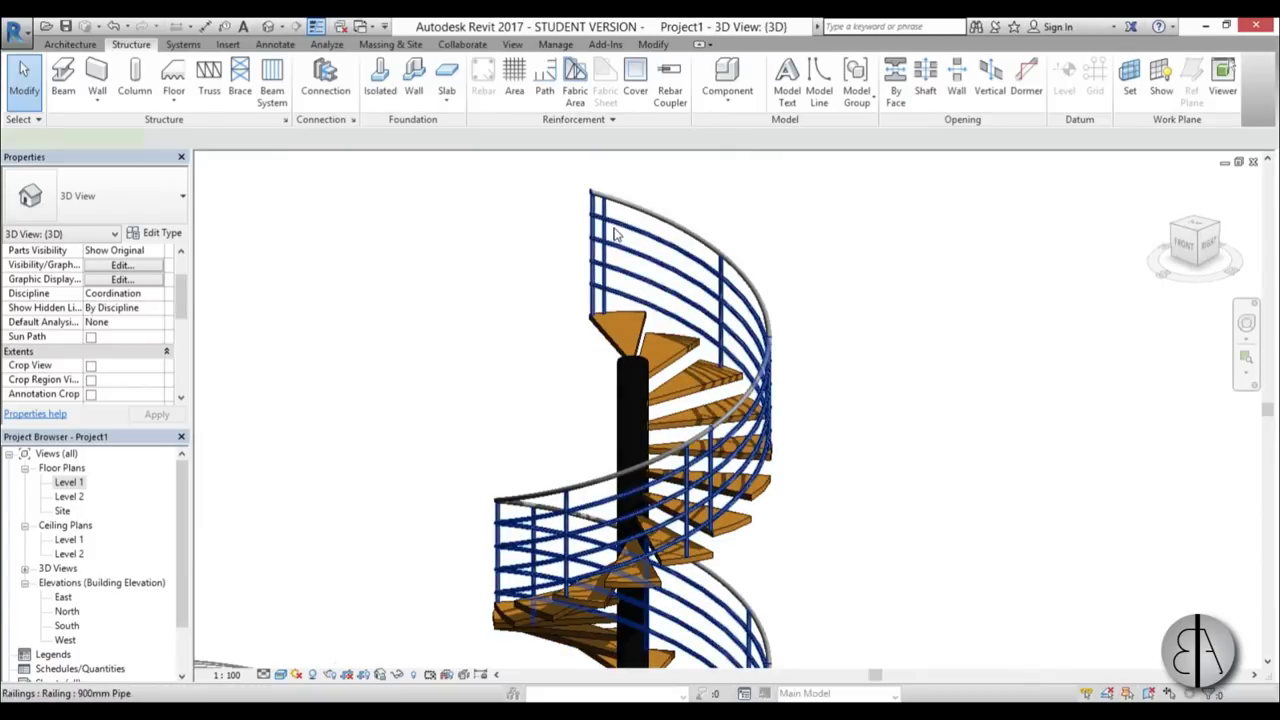
pyautogui.click(615, 236)
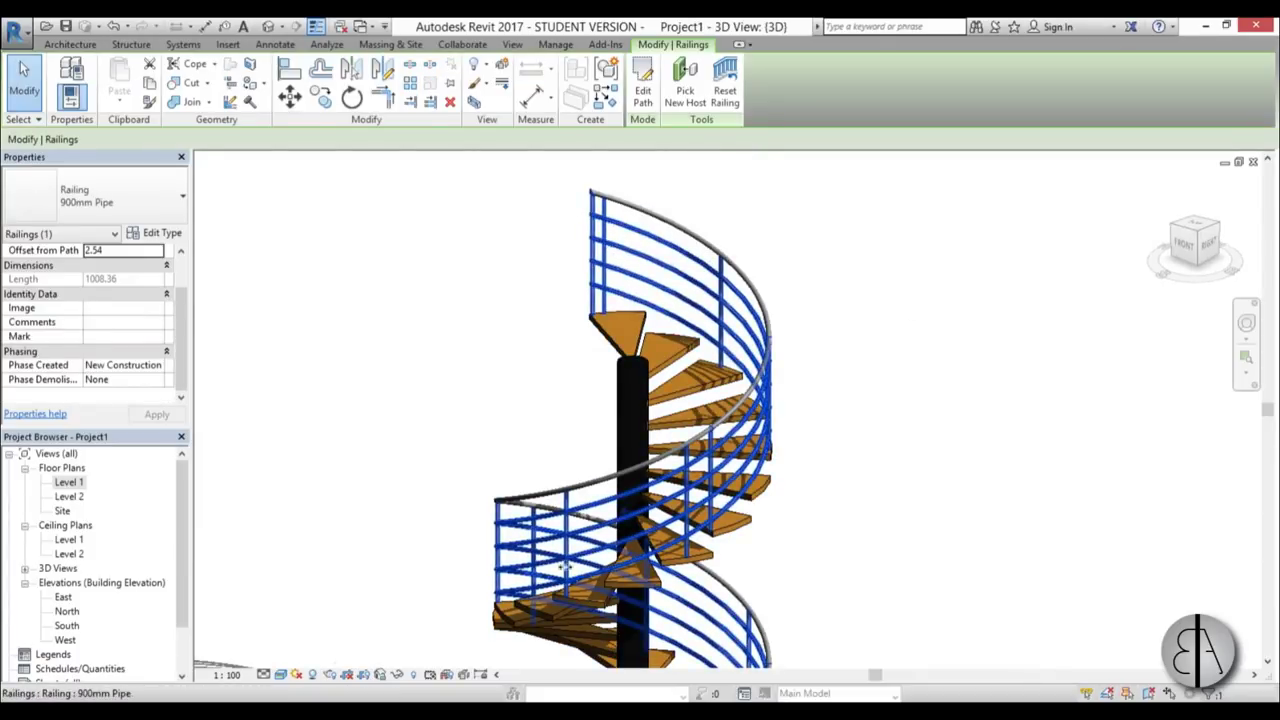
pyautogui.scroll(-3, 542, 556)
pyautogui.keyDown('shift'); pyautogui.moveTo(542, 556); pyautogui.dragTo(620, 437, button='middle'); pyautogui.keyUp('shift')
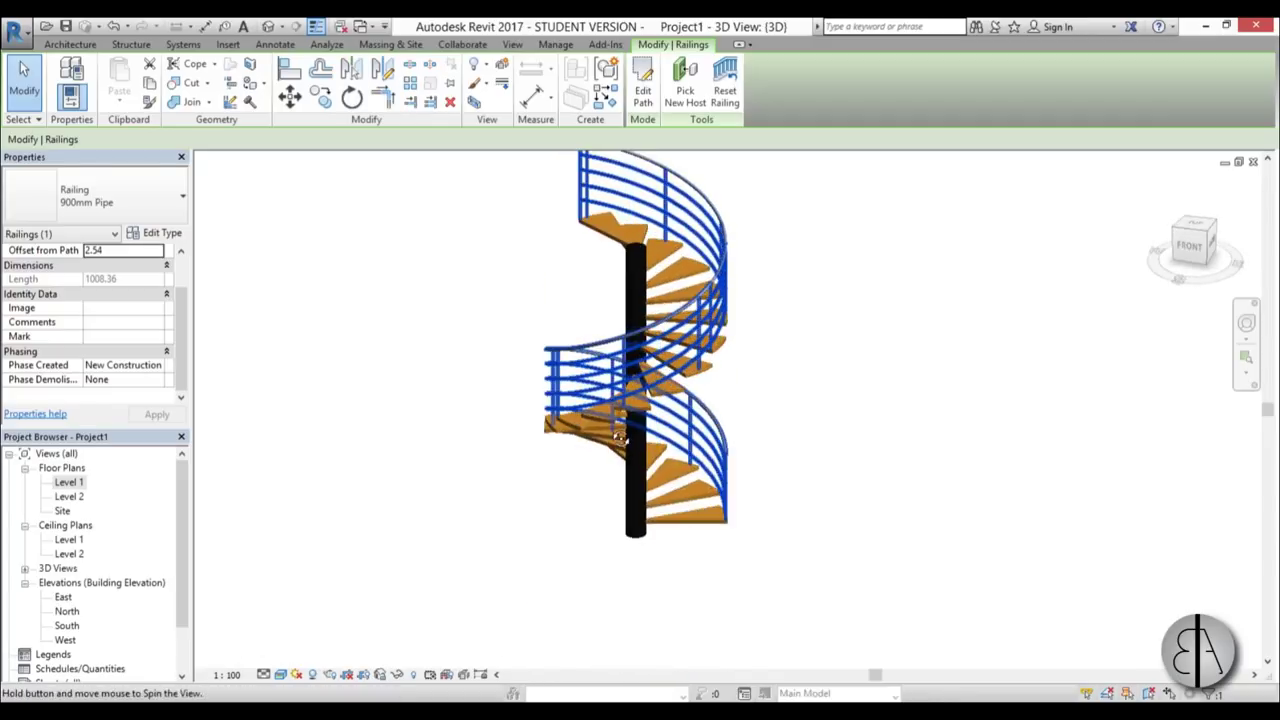
pyautogui.scroll(4, 633, 318)
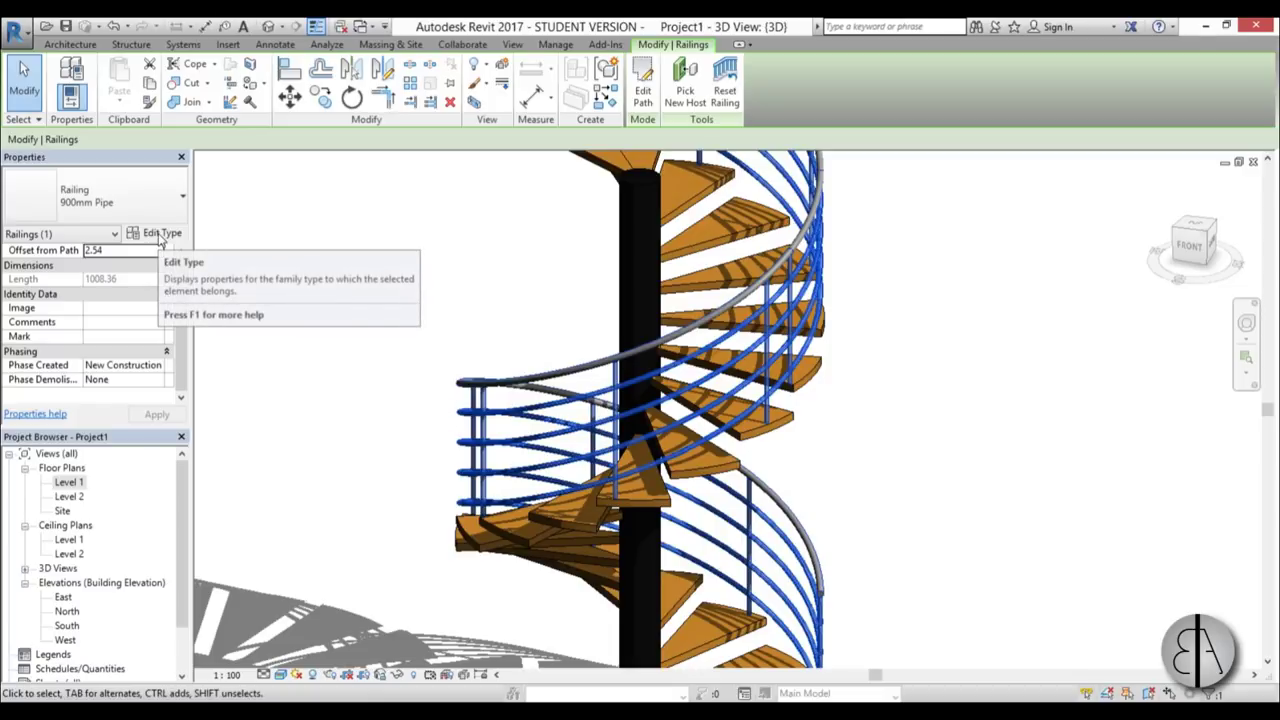
pyautogui.click(160, 234)
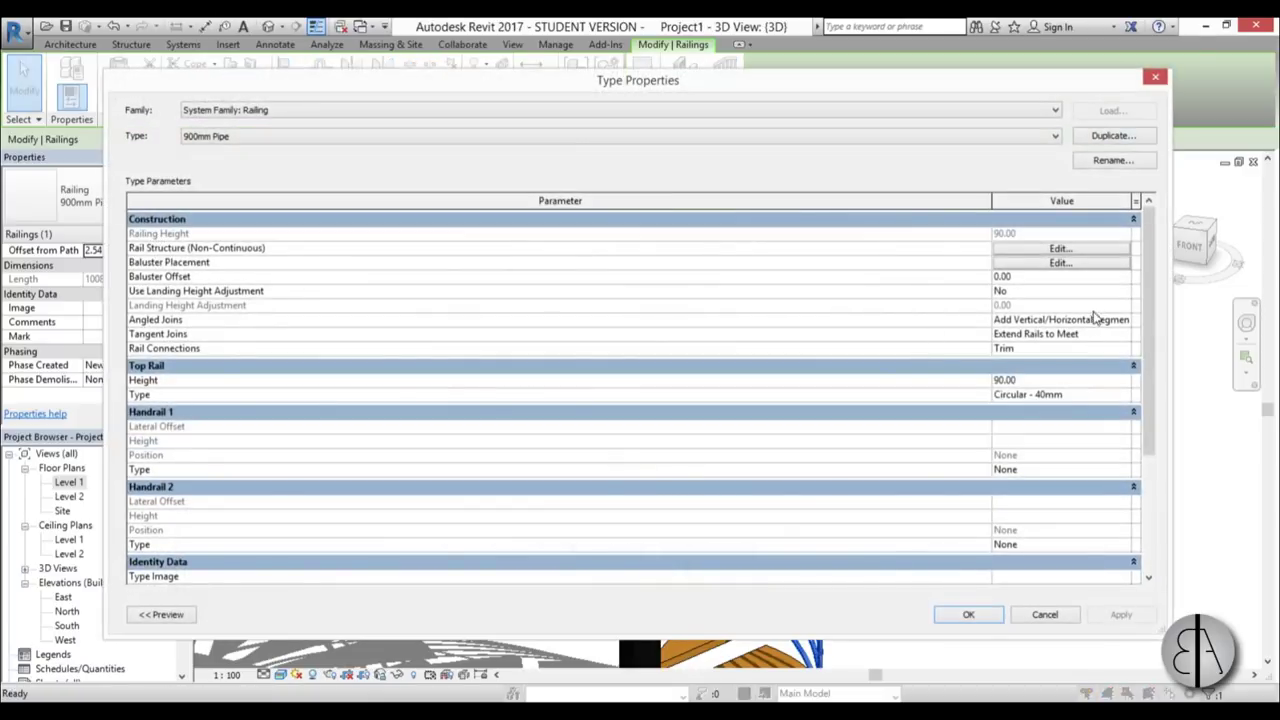
pyautogui.click(1060, 262)
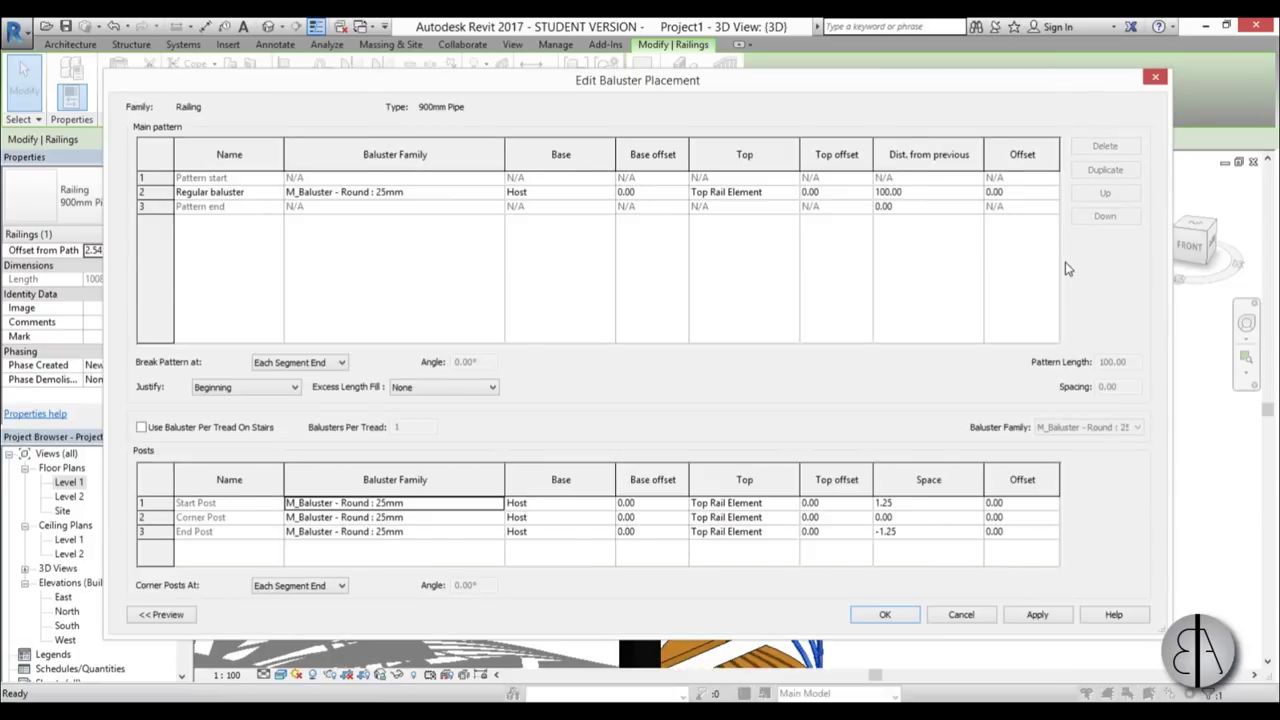
pyautogui.click(985, 614)
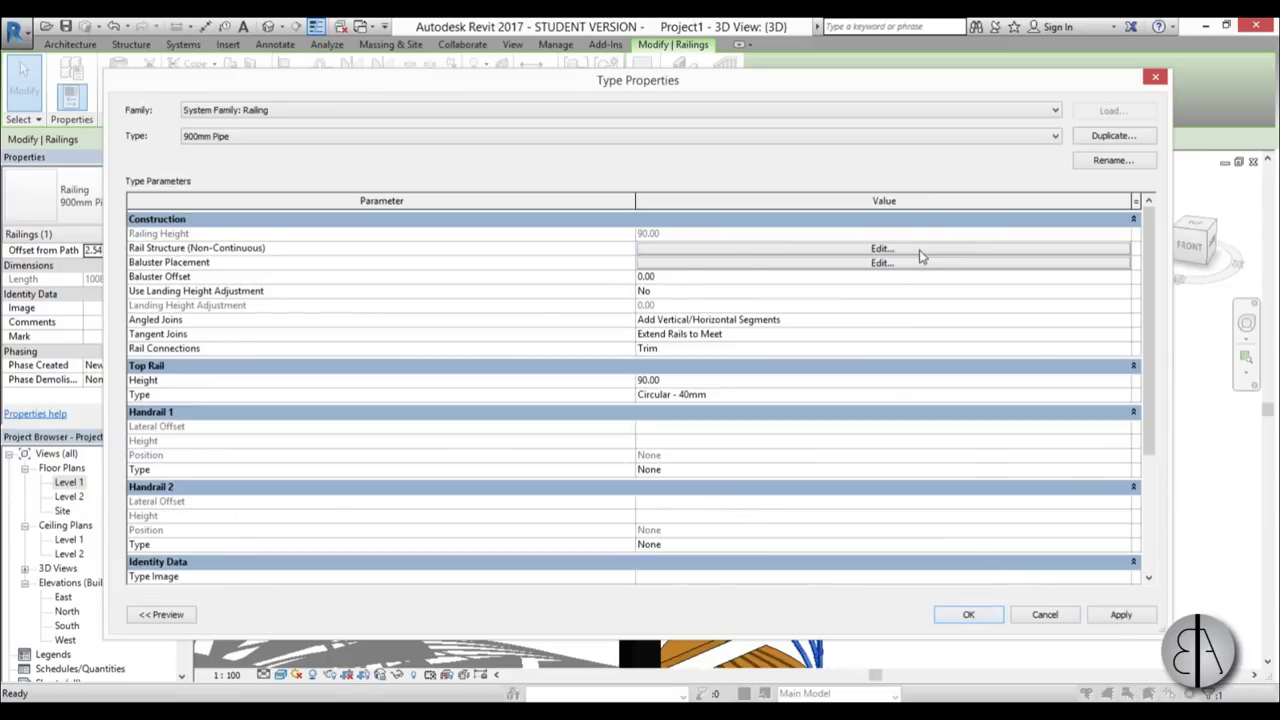
# Open the railing type's non-continuous rail structure and set the material of Rail 1 to Steel, Chrome Plated
pyautogui.click(919, 250)
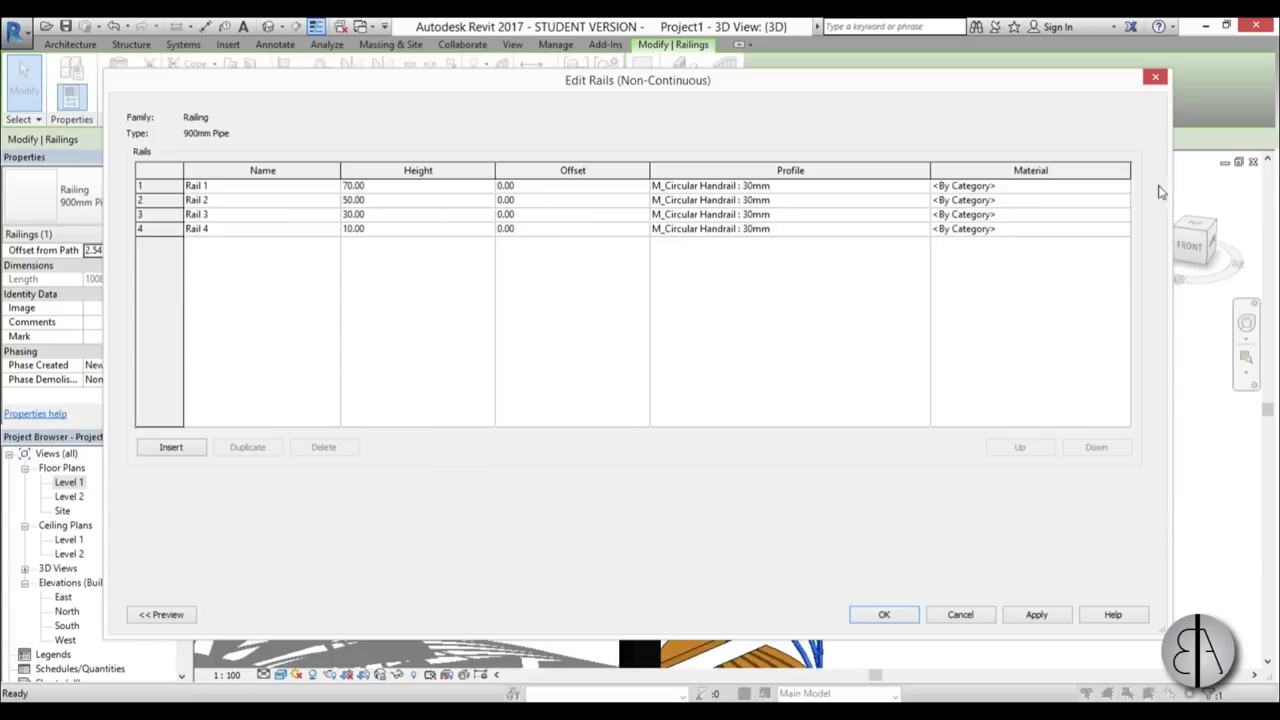
pyautogui.moveTo(892, 84); pyautogui.dragTo(408, 426)
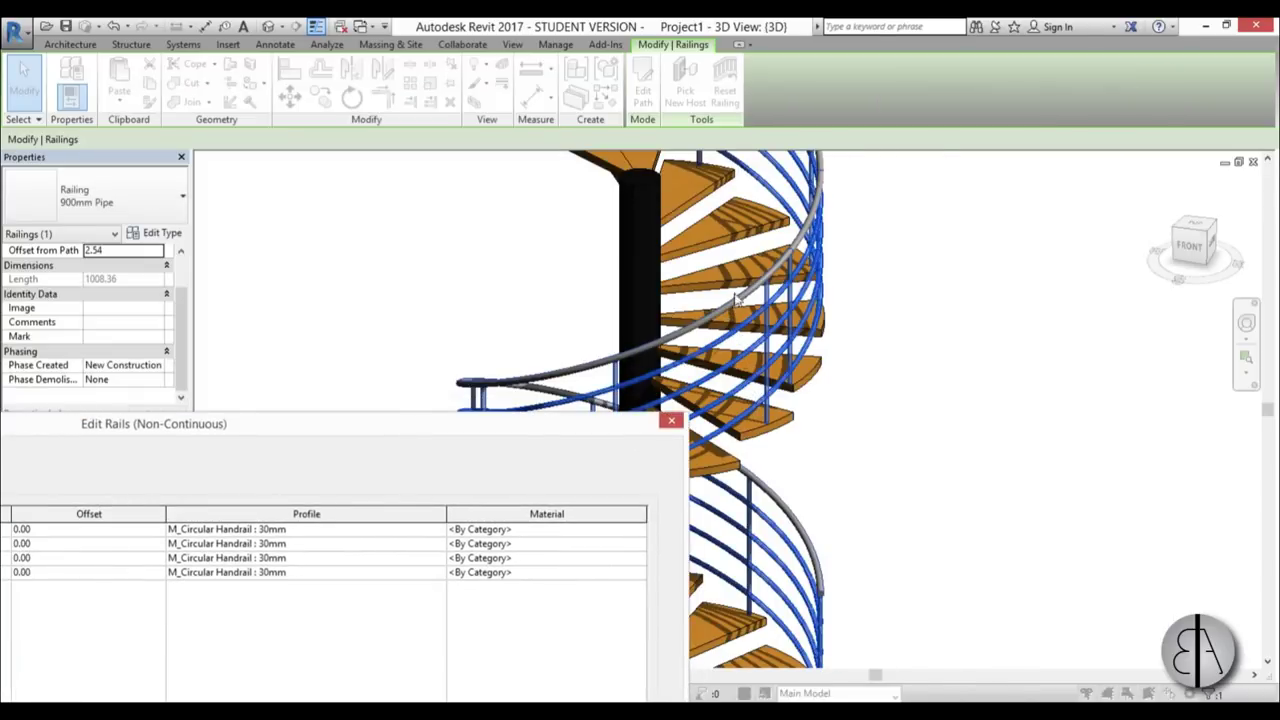
pyautogui.moveTo(476, 432); pyautogui.dragTo(946, 119)
pyautogui.click(1113, 220)
pyautogui.click(1103, 214)
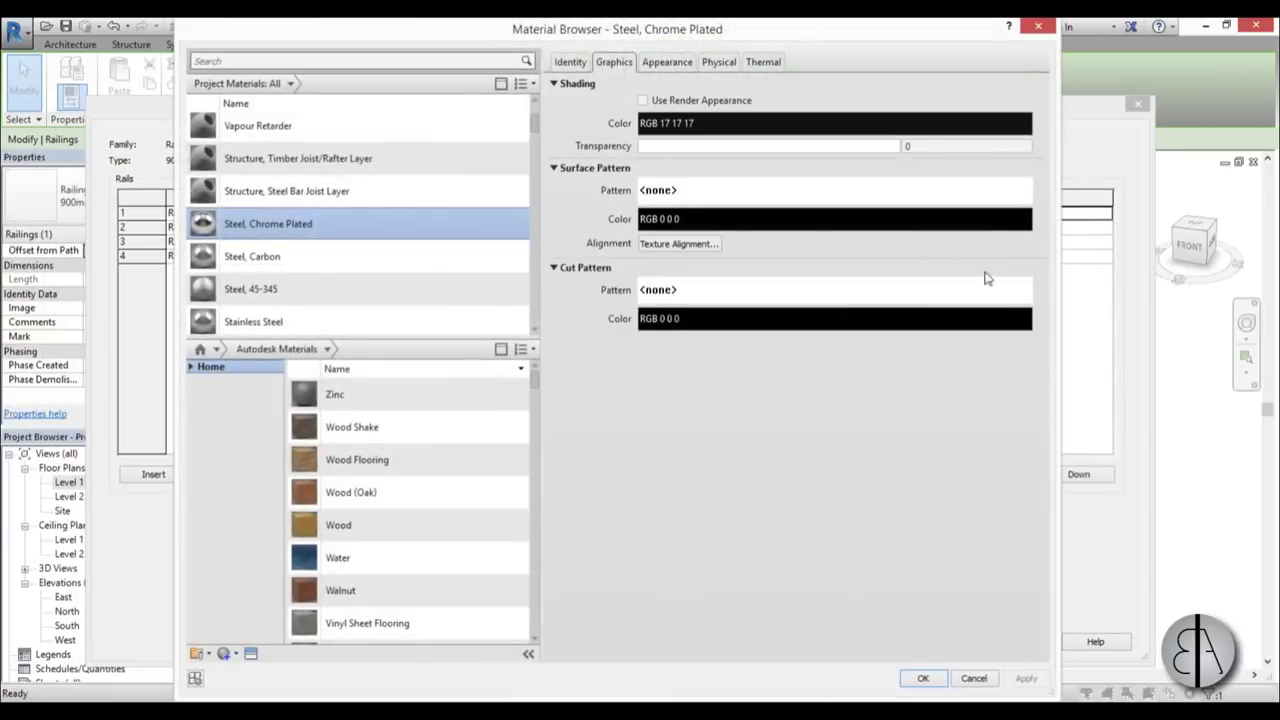
pyautogui.click(922, 679)
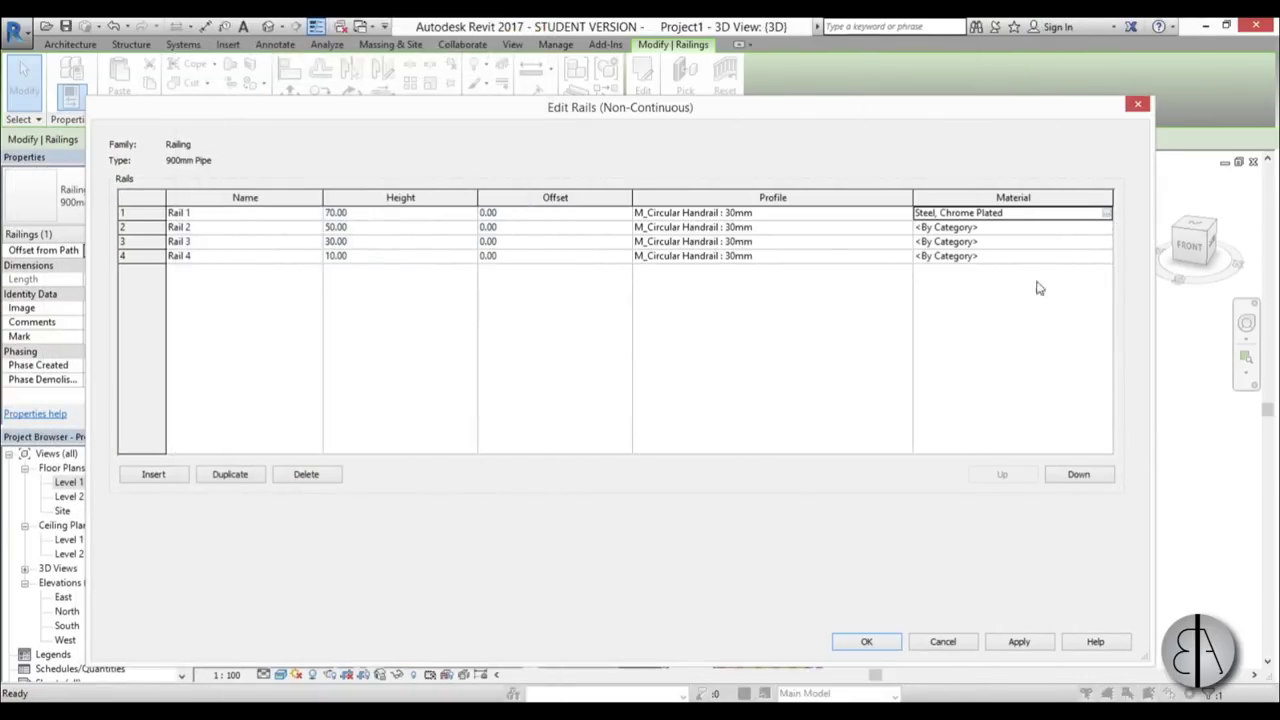
# Assign Steel, Chrome Plated to Rail 2, Rail 3 and Rail 4 and apply the changes to the railing type
pyautogui.click(1110, 228)
pyautogui.click(1105, 228)
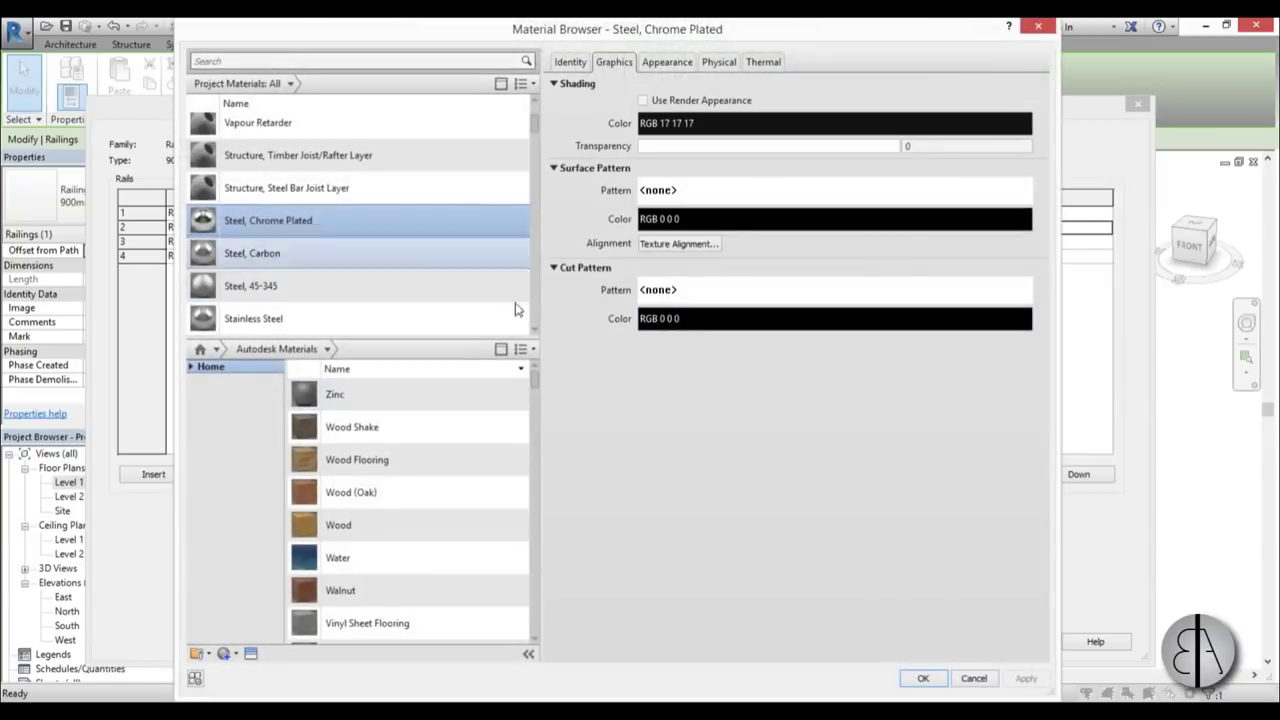
pyautogui.click(922, 679)
pyautogui.click(1108, 242)
pyautogui.click(1105, 242)
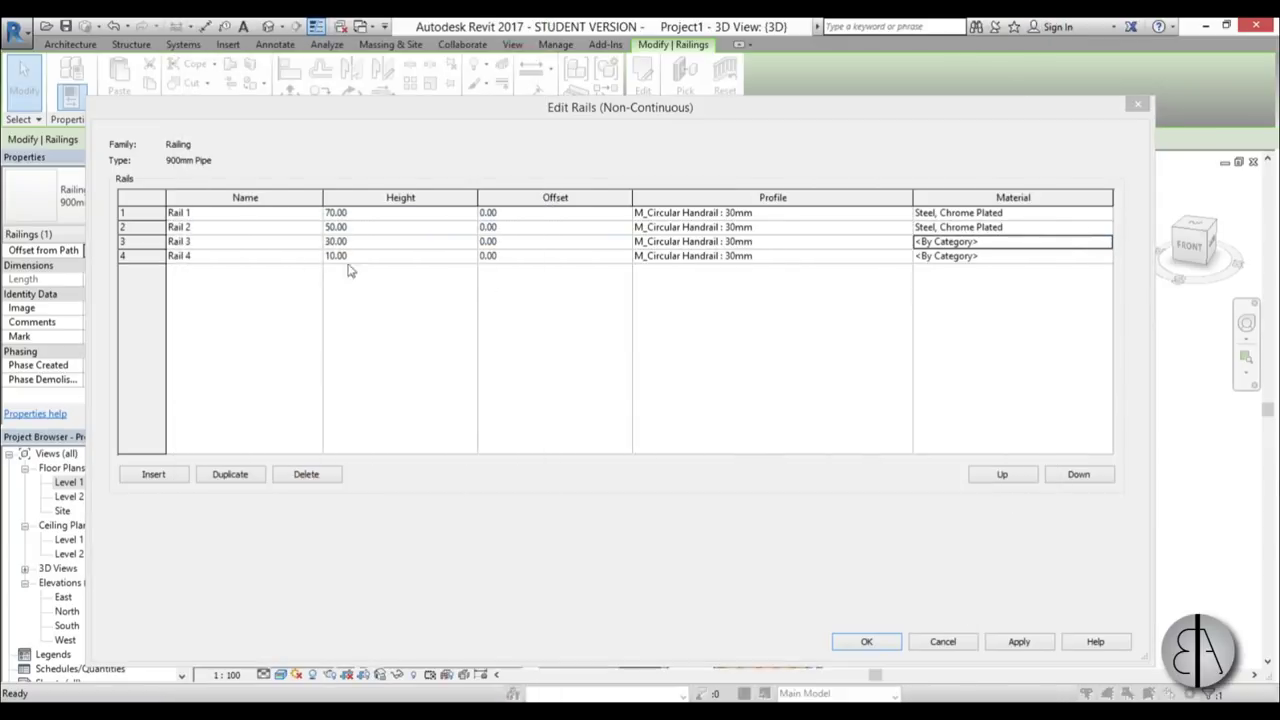
pyautogui.click(922, 679)
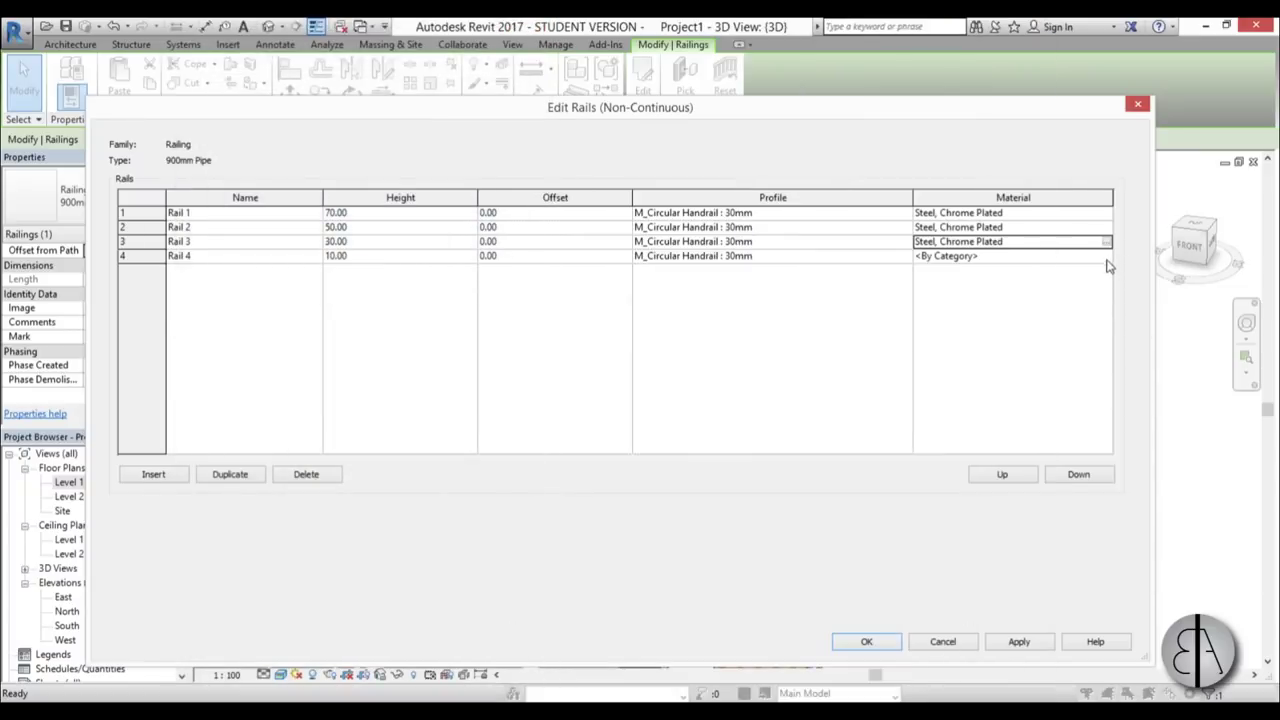
pyautogui.click(1108, 256)
pyautogui.click(1105, 256)
pyautogui.click(924, 679)
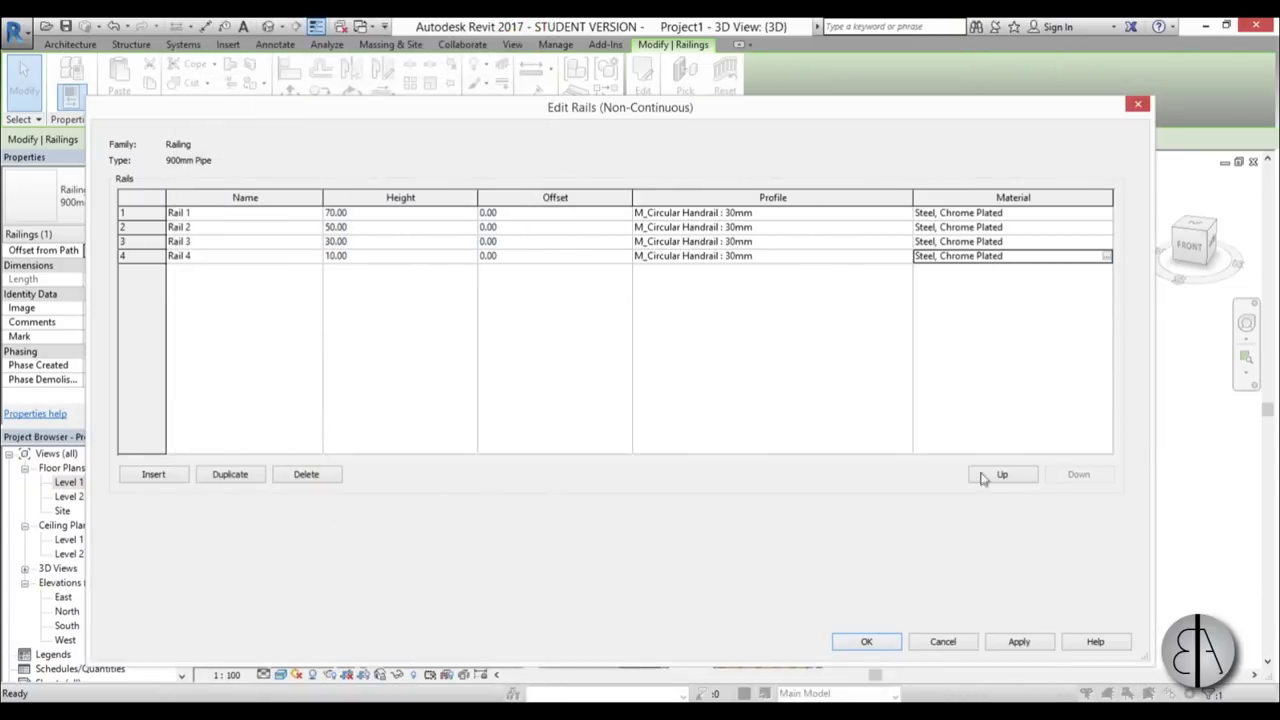
pyautogui.click(1020, 644)
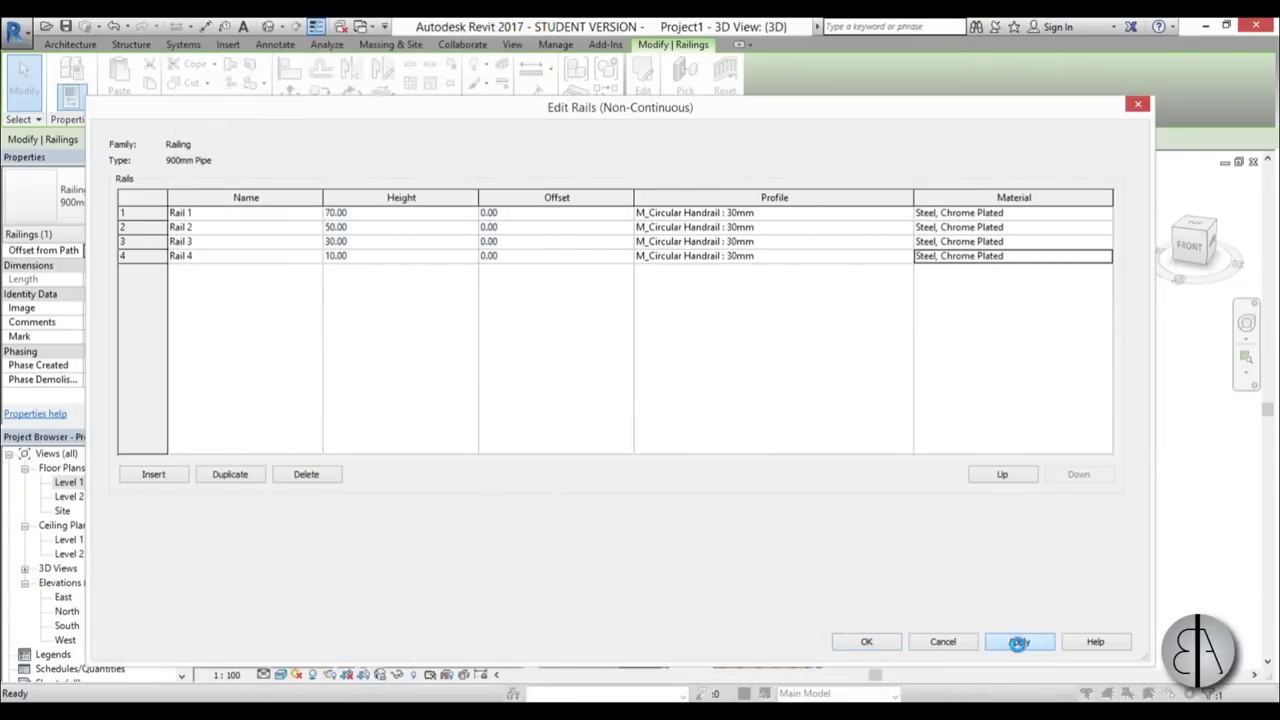
pyautogui.click(856, 646)
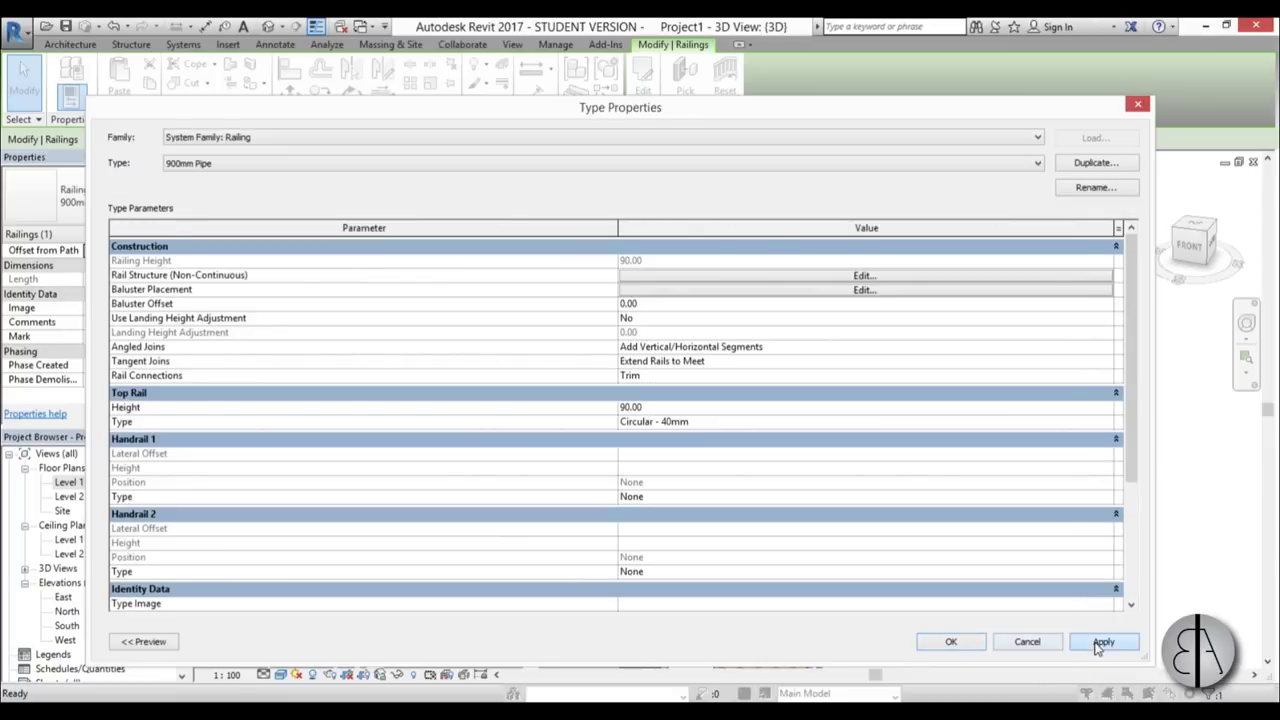
pyautogui.click(951, 641)
pyautogui.click(558, 318)
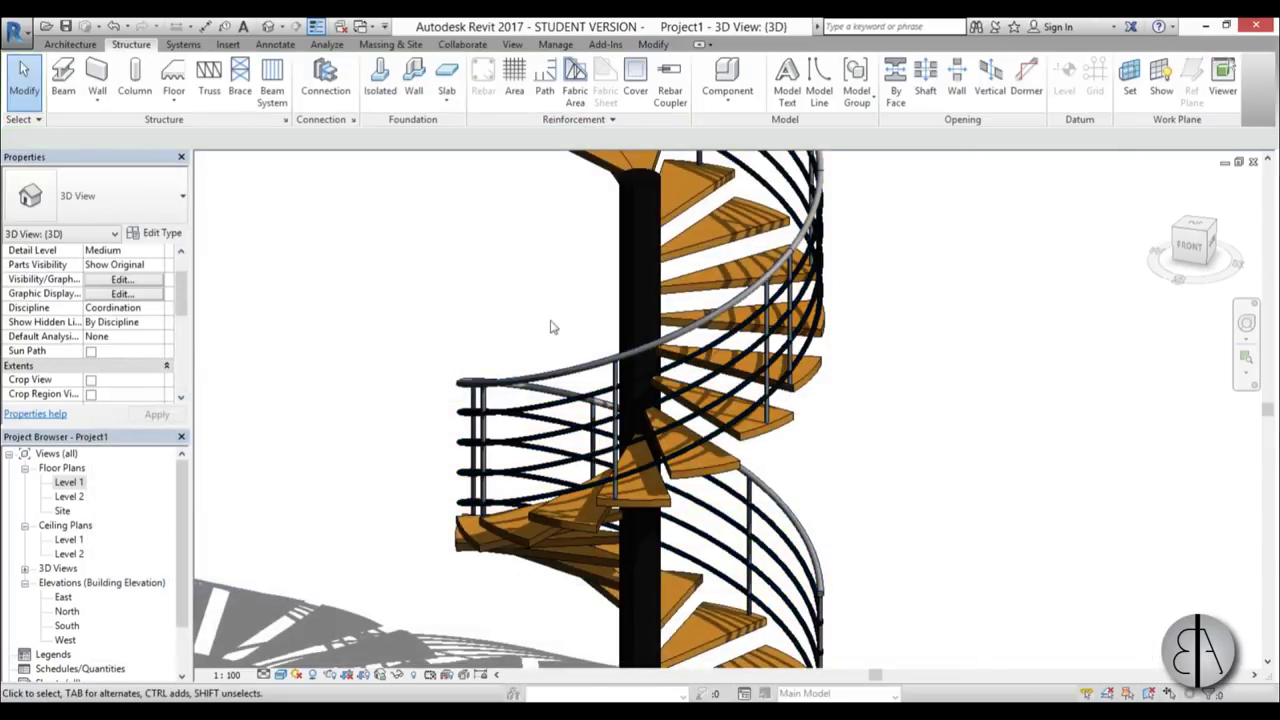
# Set the material of the Circular - 40mm top rail type to Wood and apply the change to the railing
pyautogui.click(523, 382)
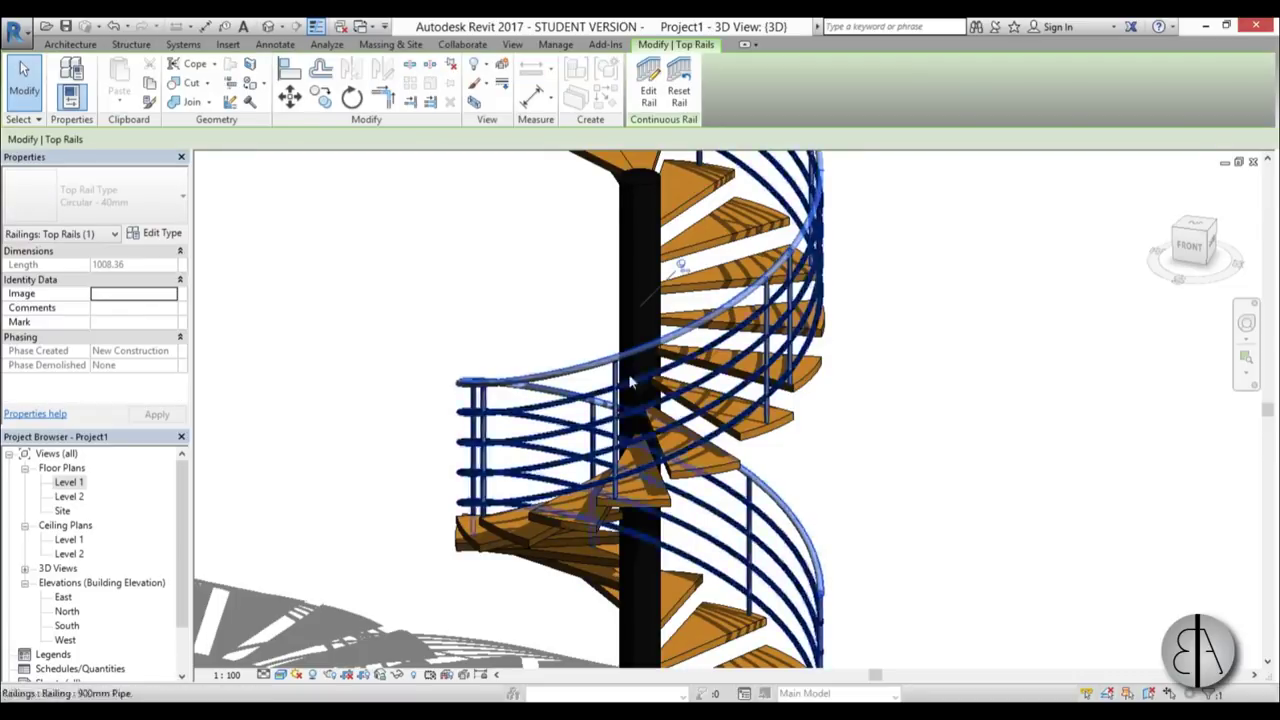
pyautogui.click(164, 236)
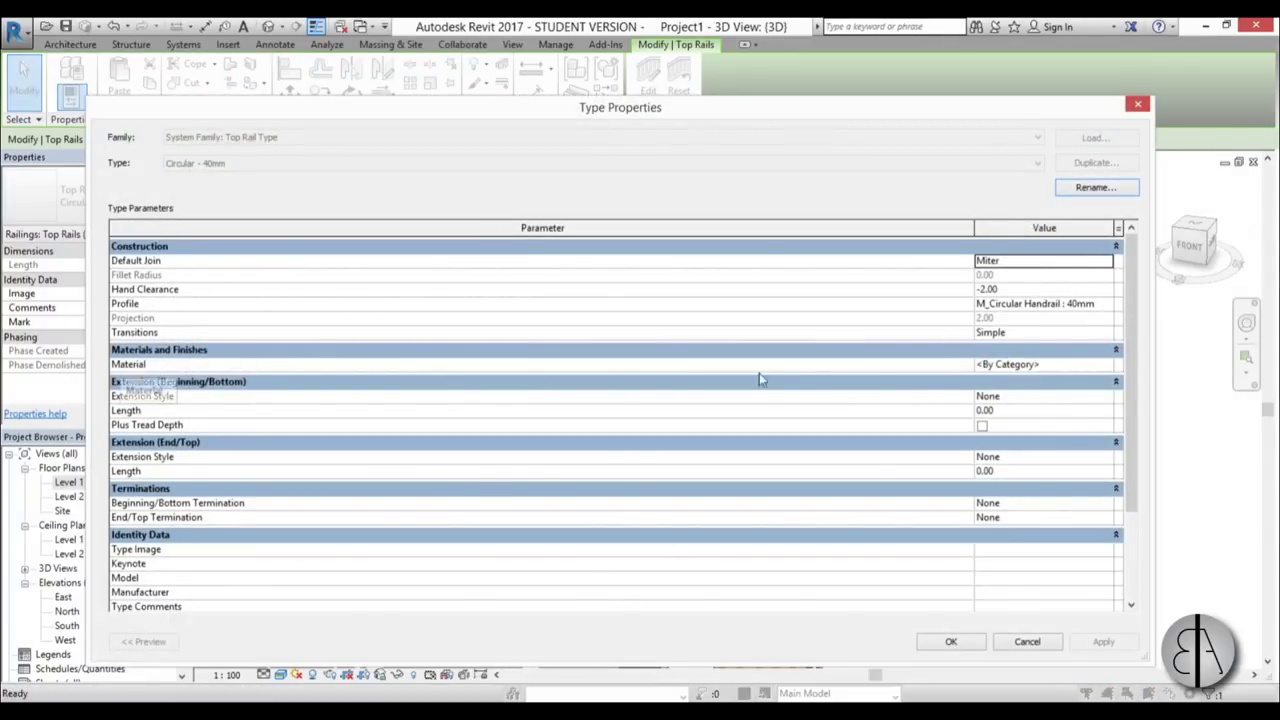
pyautogui.click(1060, 364)
pyautogui.click(1110, 365)
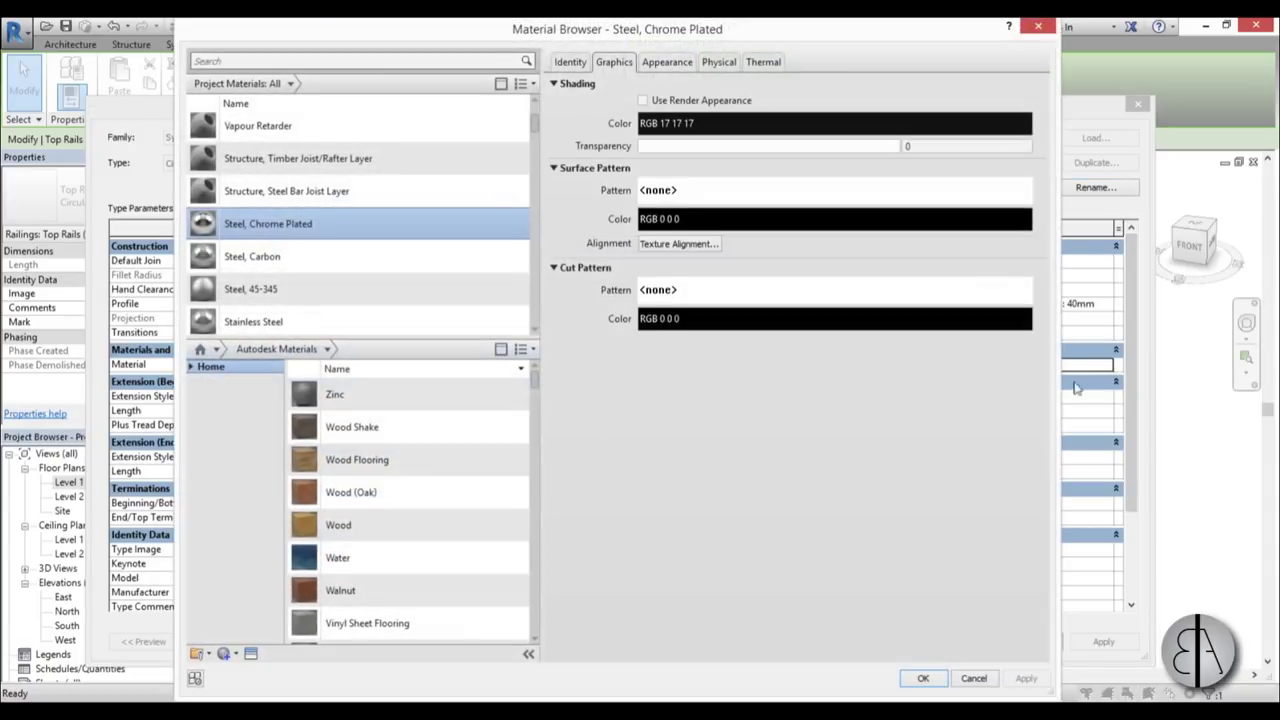
pyautogui.click(260, 60)
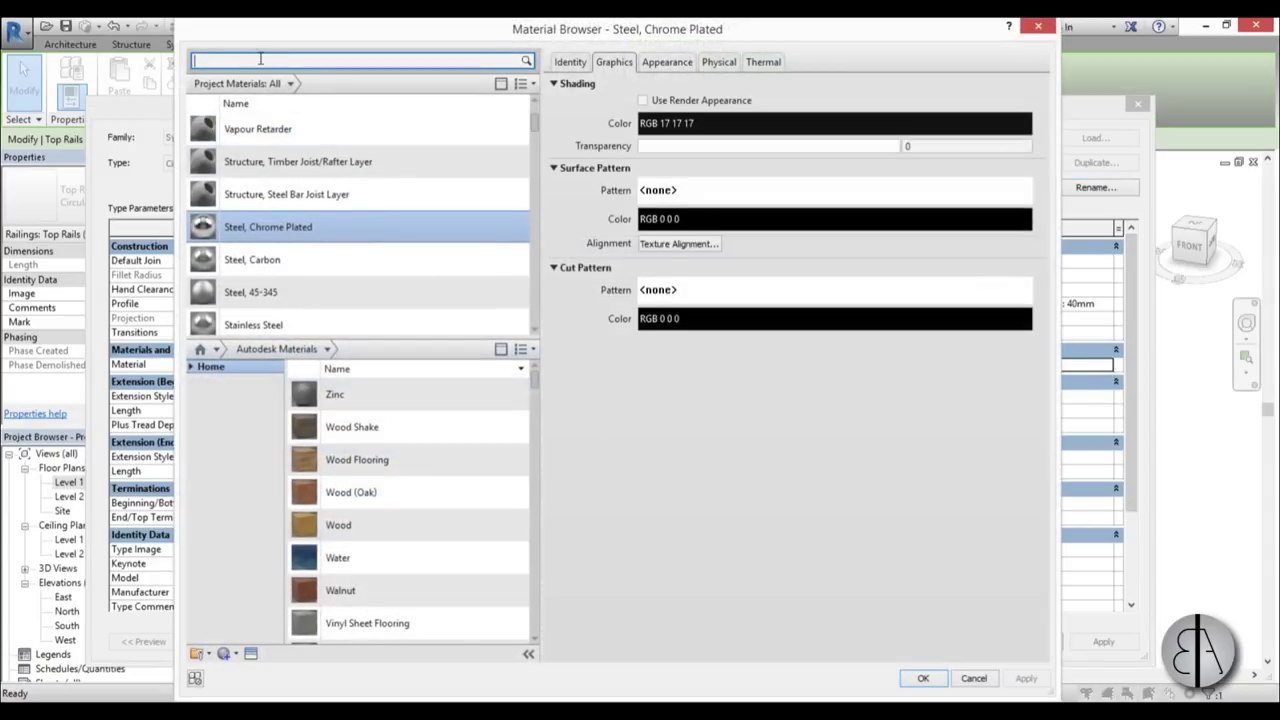
pyautogui.write('woo')
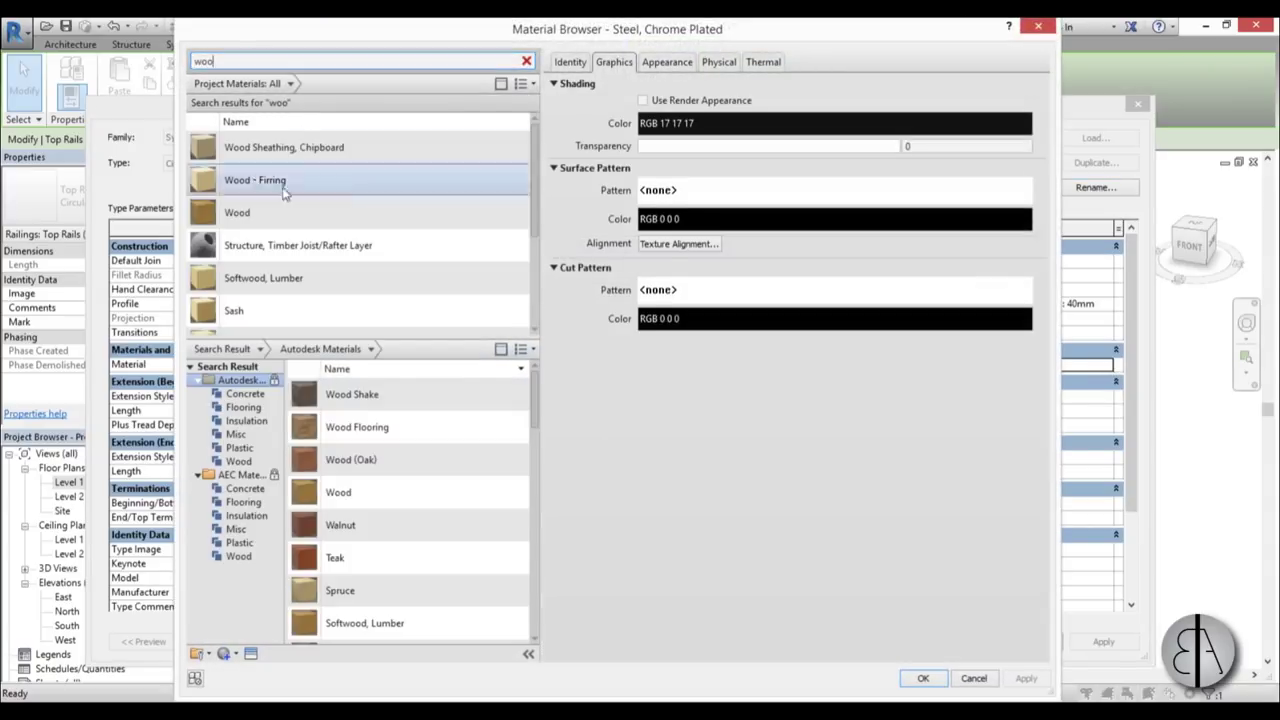
pyautogui.click(276, 212)
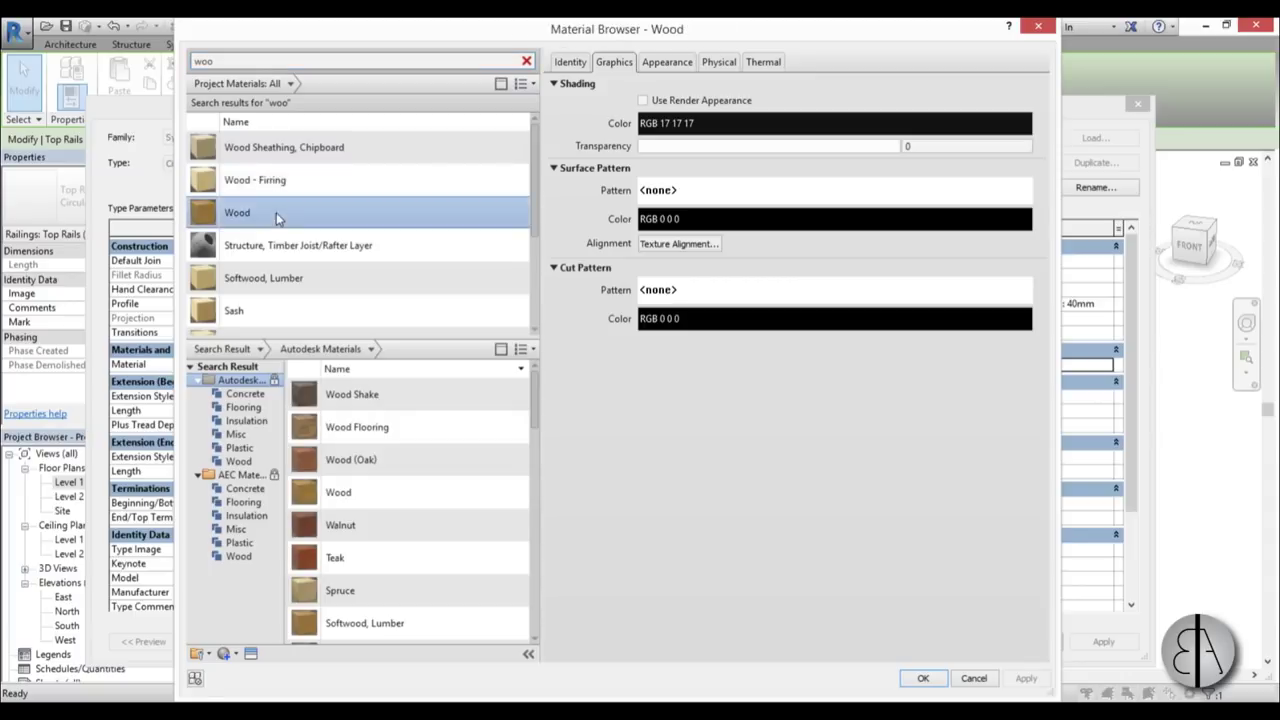
pyautogui.click(923, 679)
pyautogui.click(1105, 645)
pyautogui.click(951, 641)
pyautogui.moveTo(954, 623)
pyautogui.keyDown('shift'); pyautogui.mouseDown(button='middle')
pyautogui.moveTo(880, 480)
pyautogui.moveTo(870, 429)
pyautogui.moveTo(860, 506)
pyautogui.moveTo(789, 397)
pyautogui.moveTo(886, 434)
pyautogui.moveTo(838, 377)
pyautogui.moveTo(766, 423)
pyautogui.mouseUp(button='middle'); pyautogui.keyUp('shift')
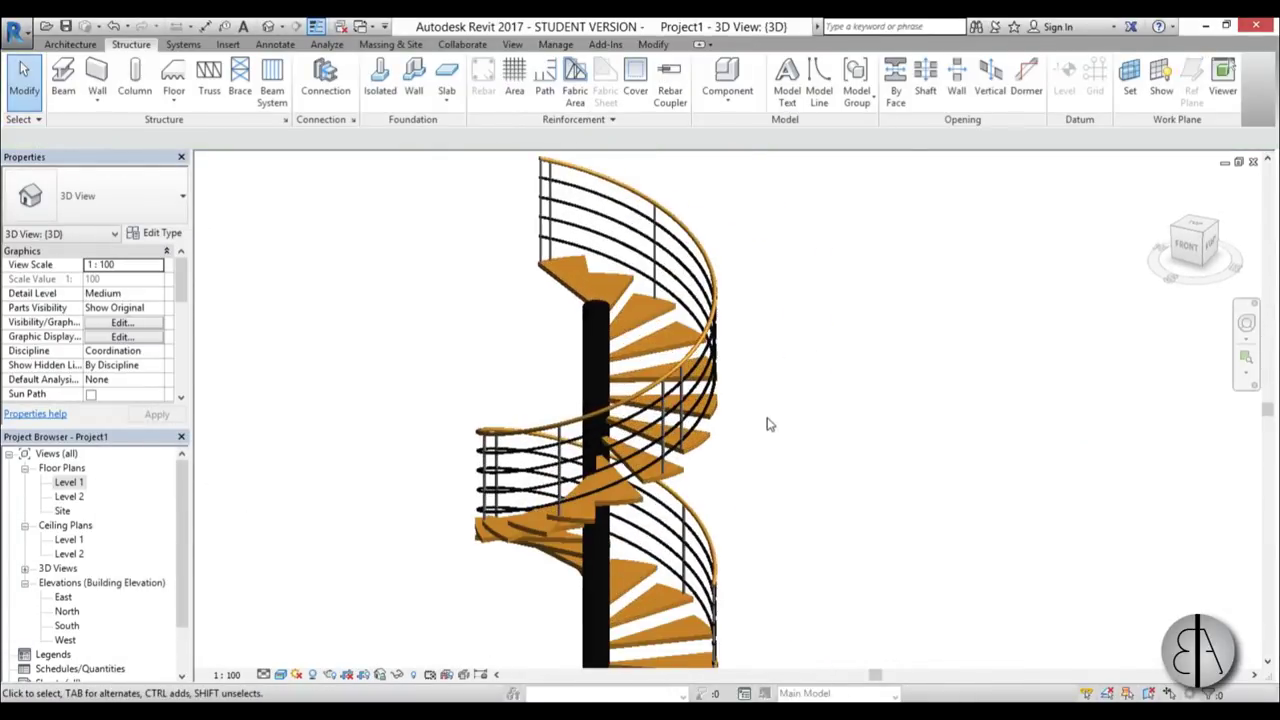
# Preview the finished stair's materials in the Ray Trace visual style and close the ray trace
pyautogui.click(281, 676)
pyautogui.click(305, 658)
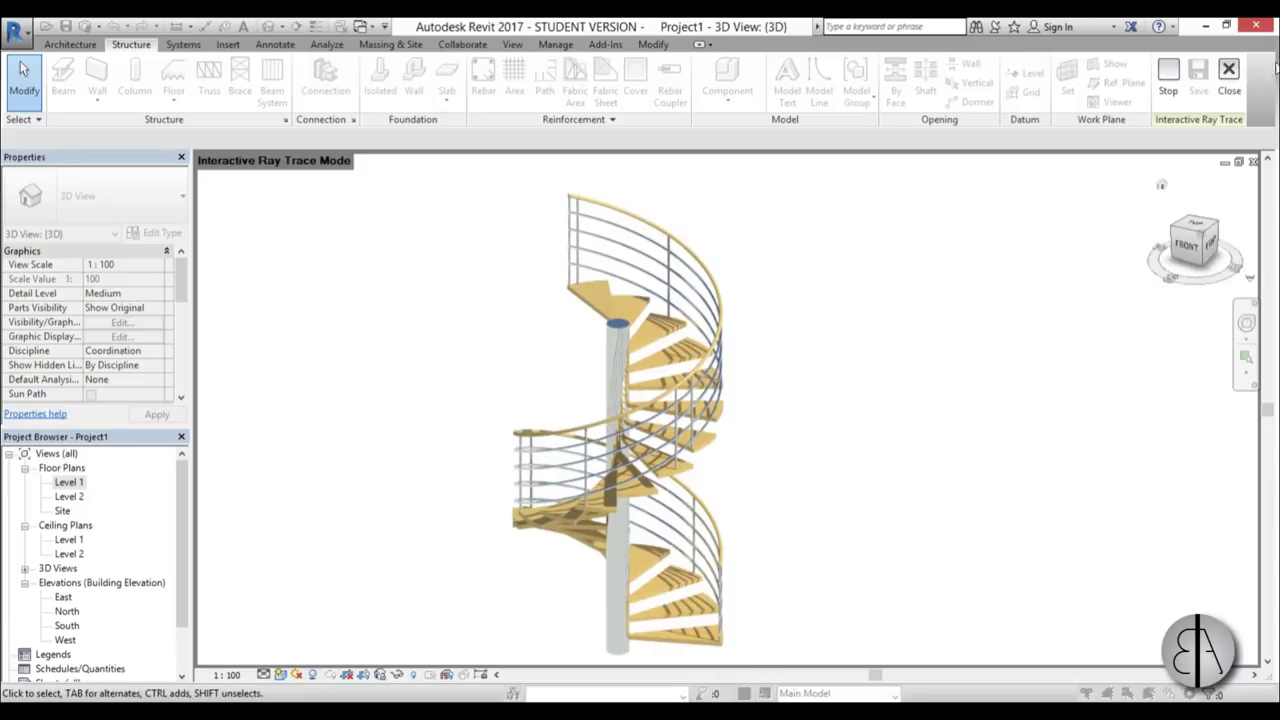
pyautogui.click(1229, 70)
pyautogui.scroll(-2, 780, 405)
pyautogui.moveTo(769, 408)
pyautogui.mouseDown(button='middle')
pyautogui.moveTo(700, 440)
pyautogui.moveTo(654, 434)
pyautogui.mouseUp(button='middle')
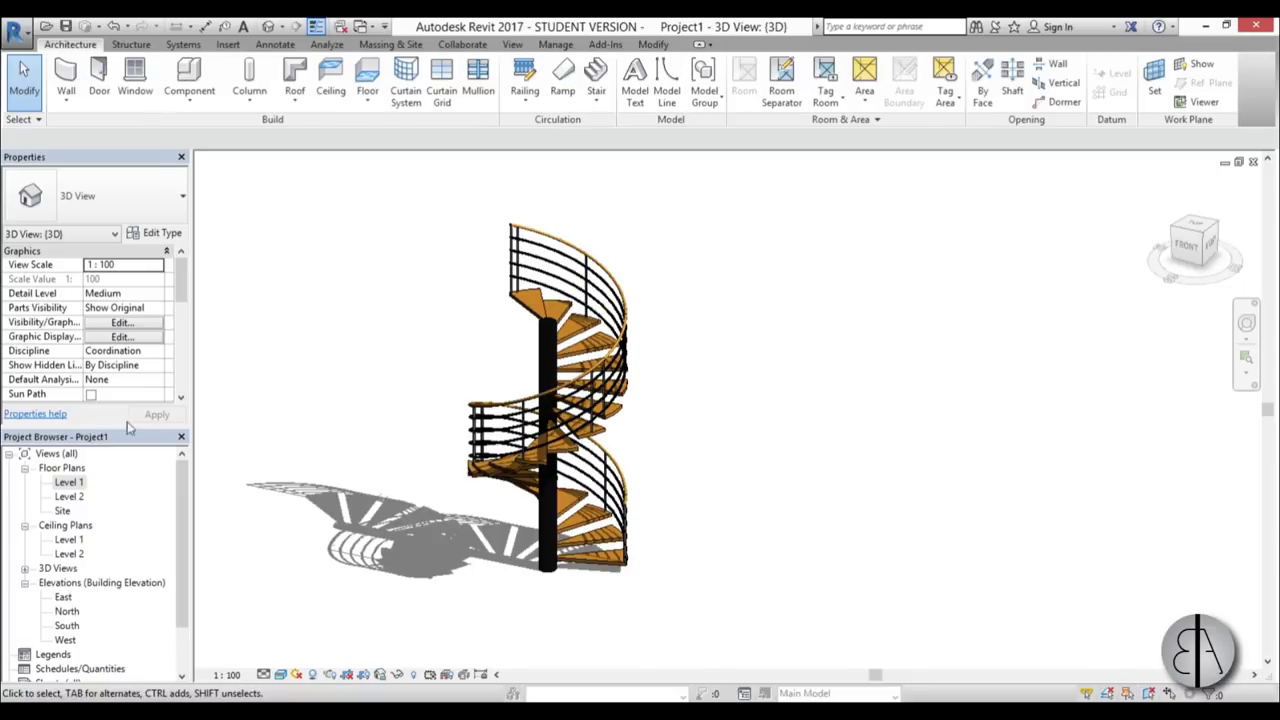
# Open the Level 1 floor plan and start a new stair using the Cast-In-Place type Monolithic Stair
pyautogui.doubleClick(66, 483)
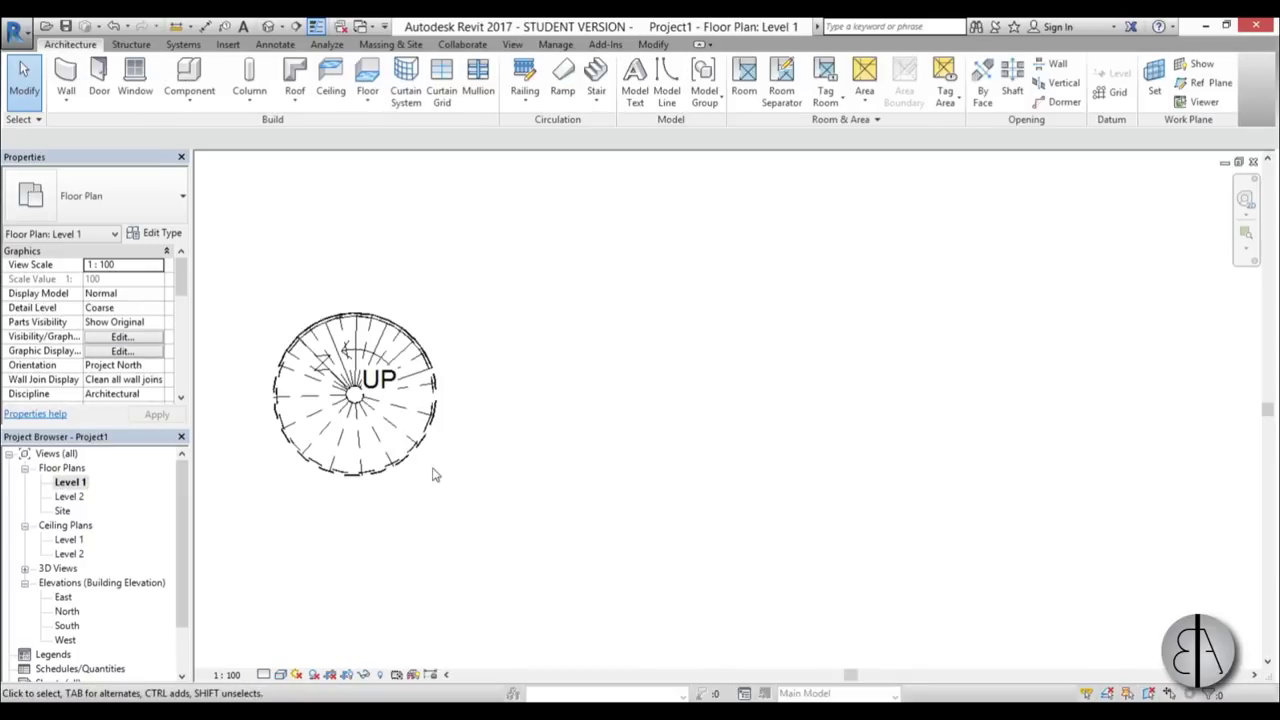
pyautogui.click(596, 80)
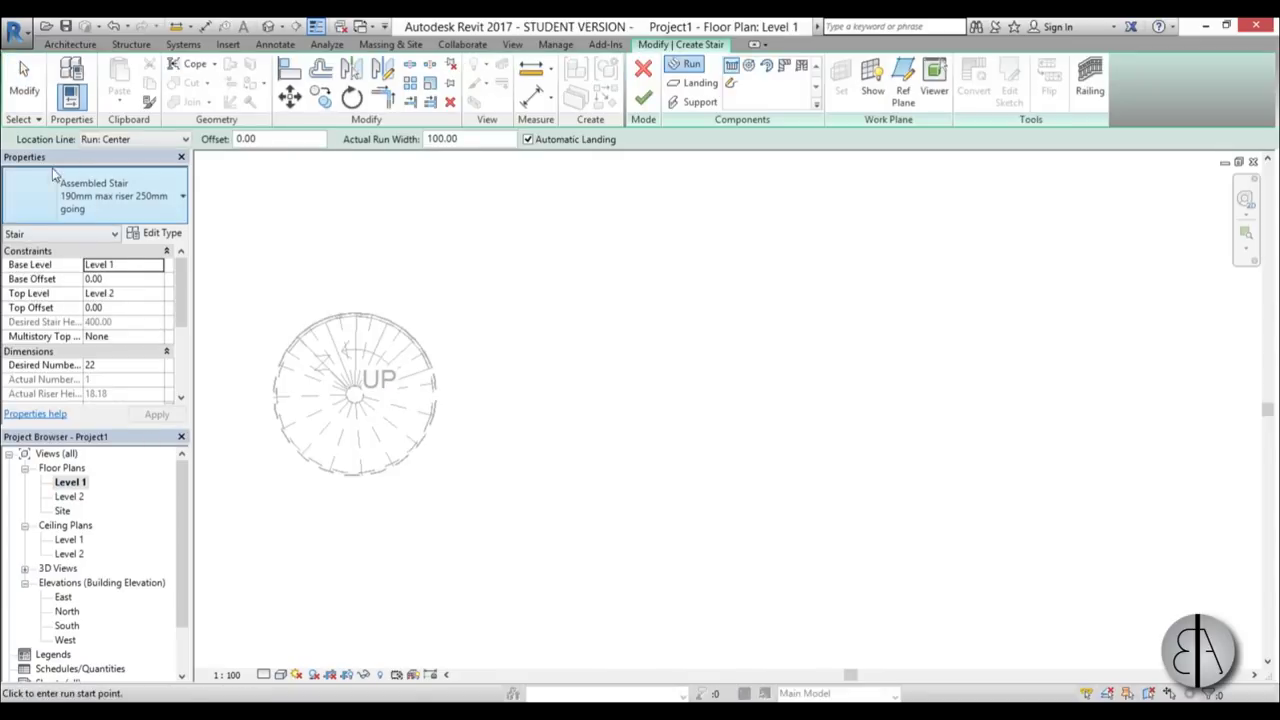
pyautogui.click(93, 200)
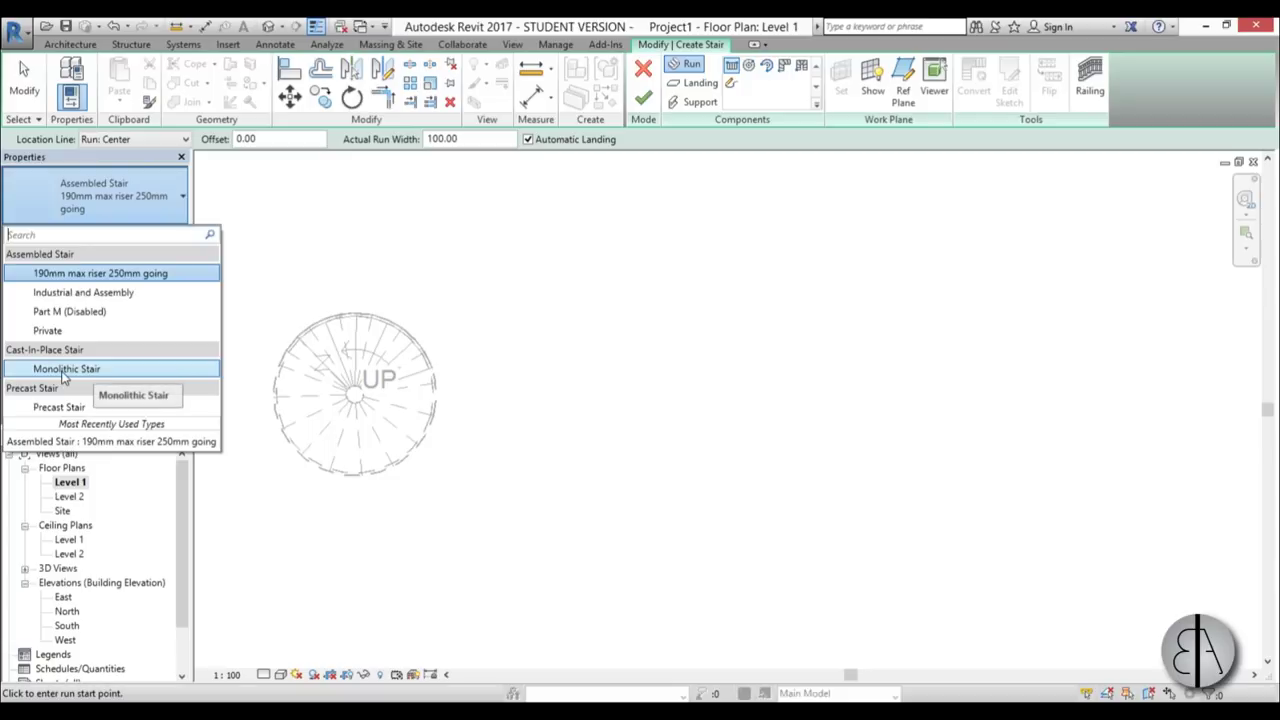
pyautogui.click(65, 369)
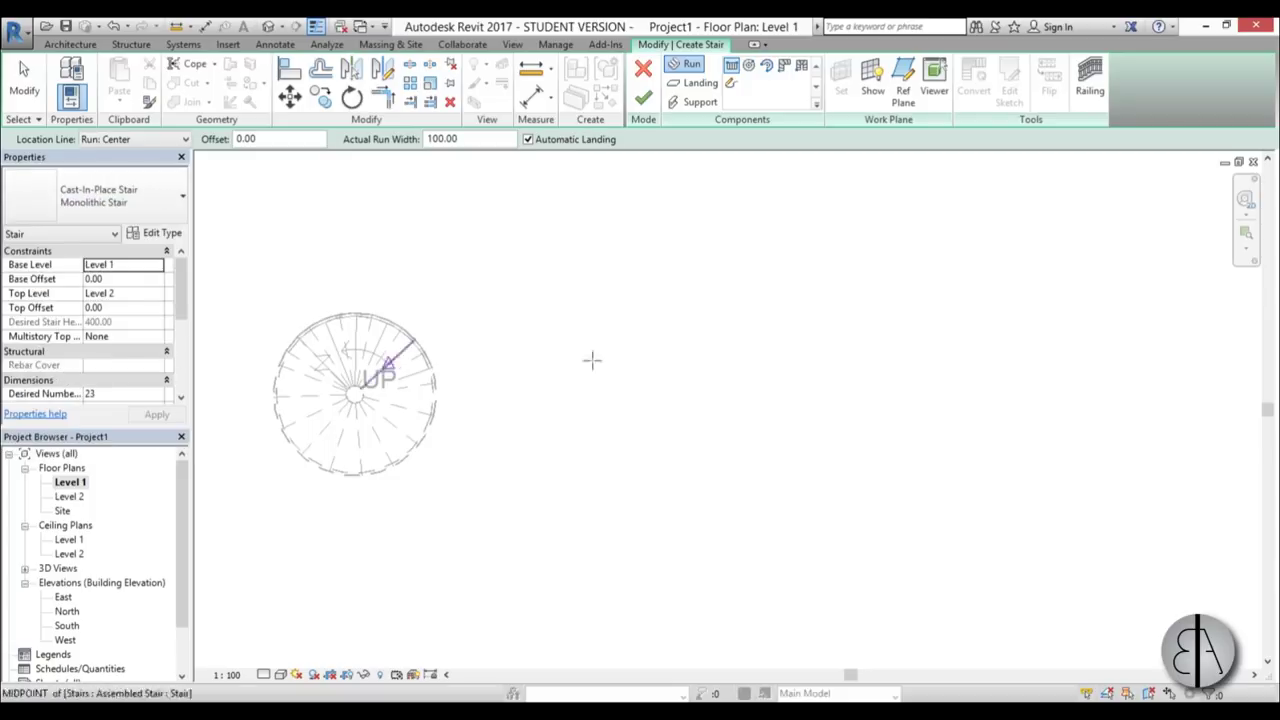
# Place a full-step spiral run with a radius of about 60 beside the existing stair and finish the stair in the 3D view
pyautogui.click(747, 67)
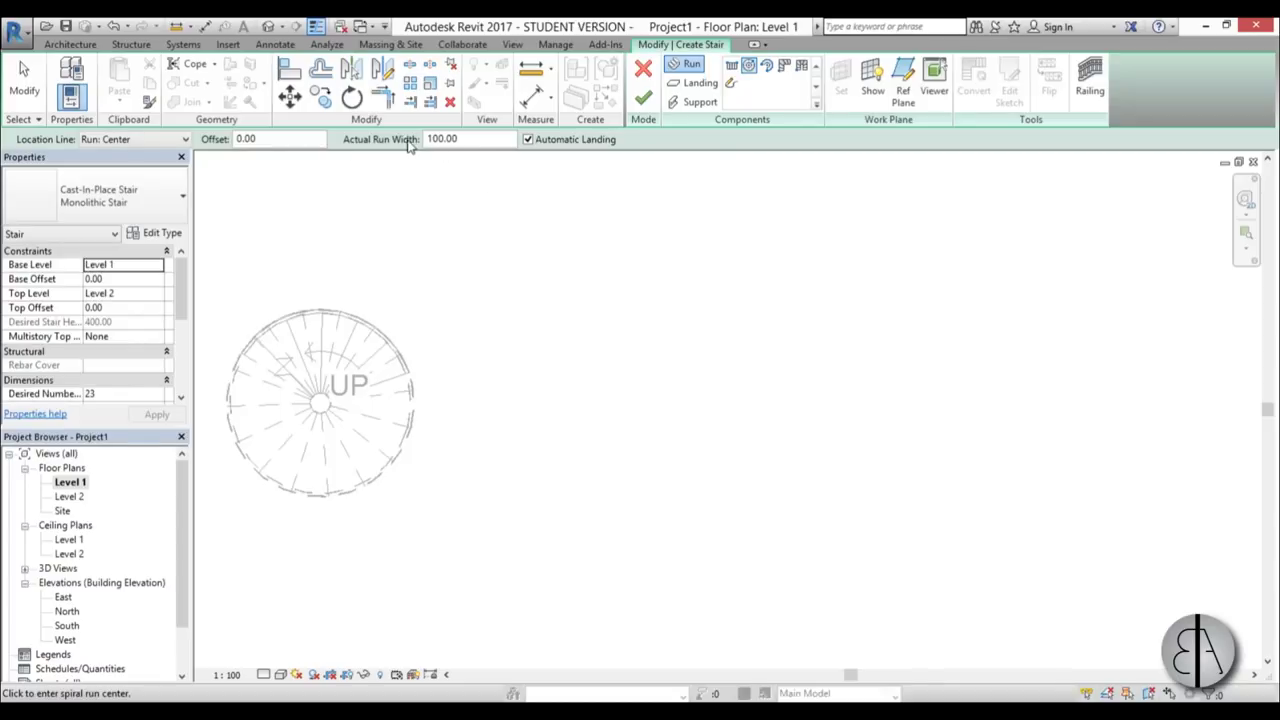
pyautogui.click(633, 402)
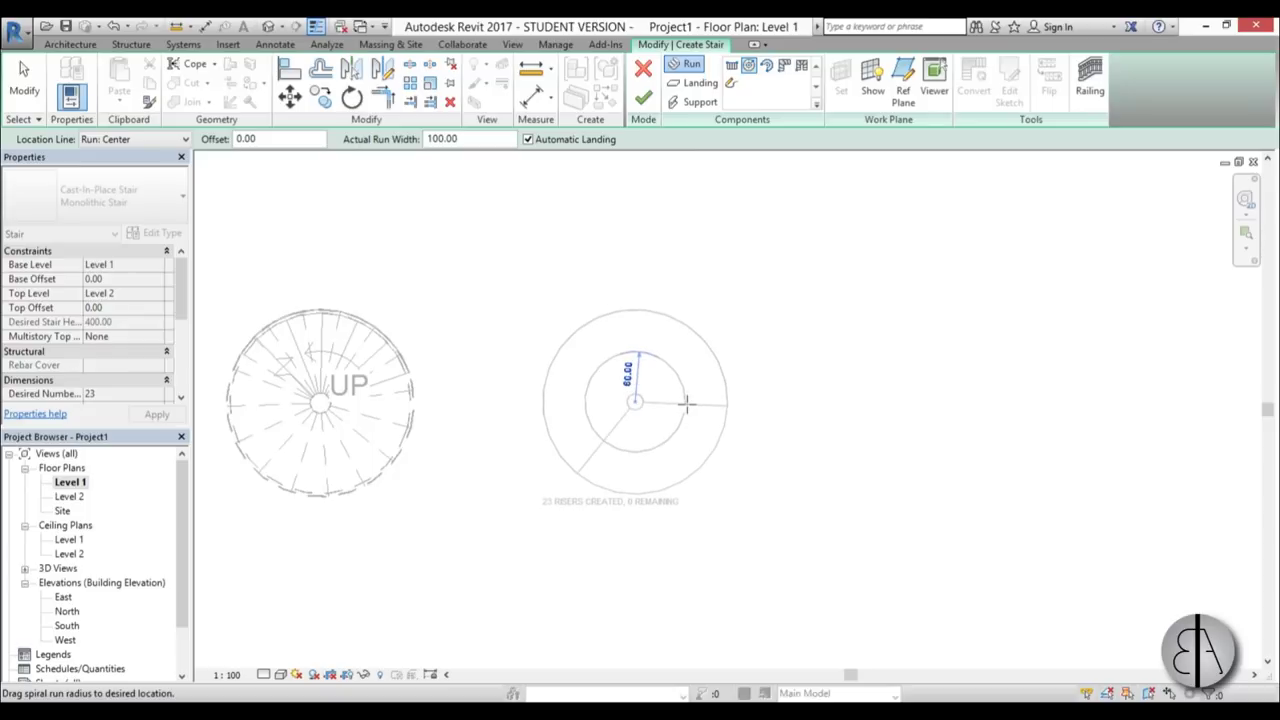
pyautogui.click(686, 402)
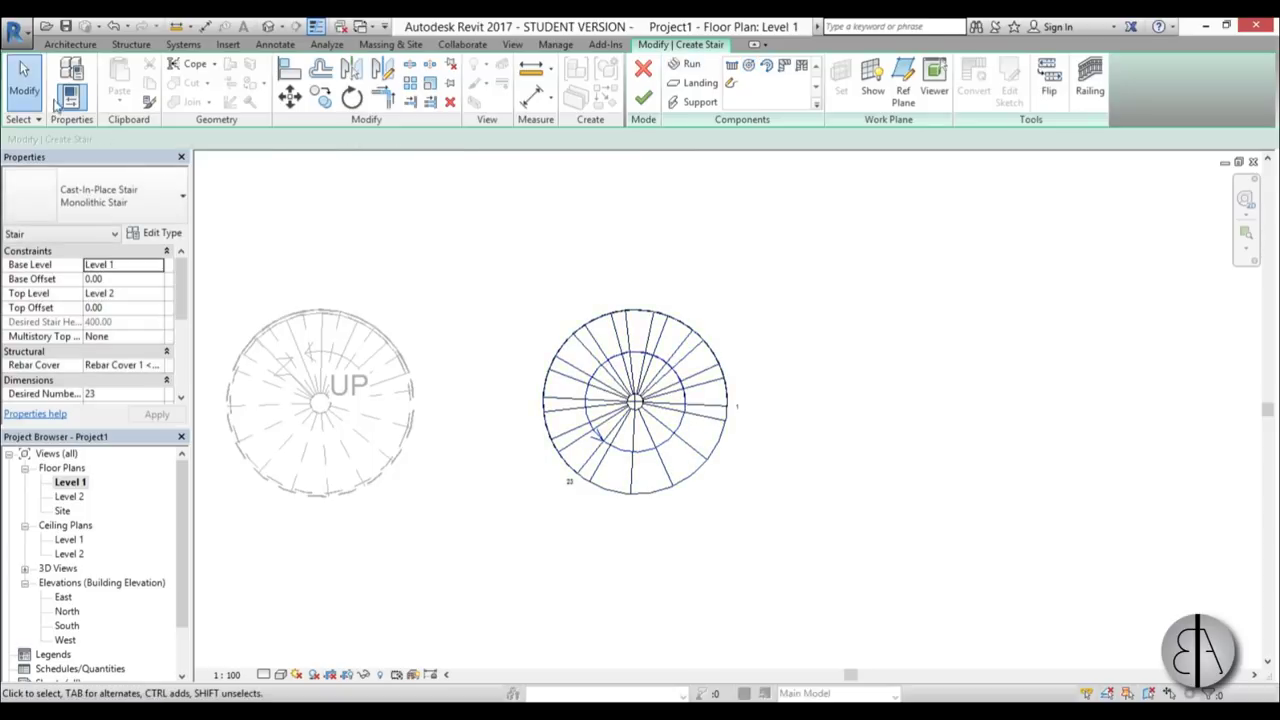
pyautogui.click(268, 26)
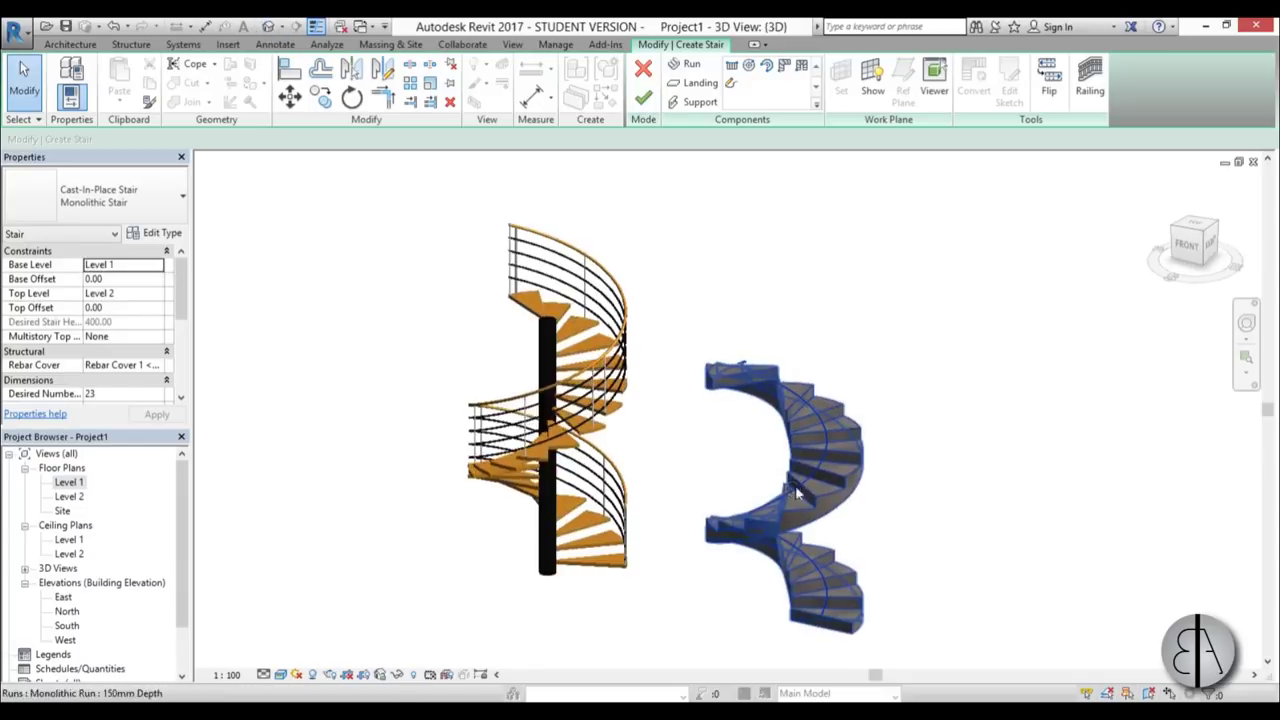
pyautogui.click(646, 98)
# Delete both the inner and outer 1100mm railings of the new monolithic spiral stair
pyautogui.keyDown('shift'); pyautogui.moveTo(994, 457); pyautogui.dragTo(951, 457, button='middle'); pyautogui.keyUp('shift')
pyautogui.scroll(5, 735, 236)
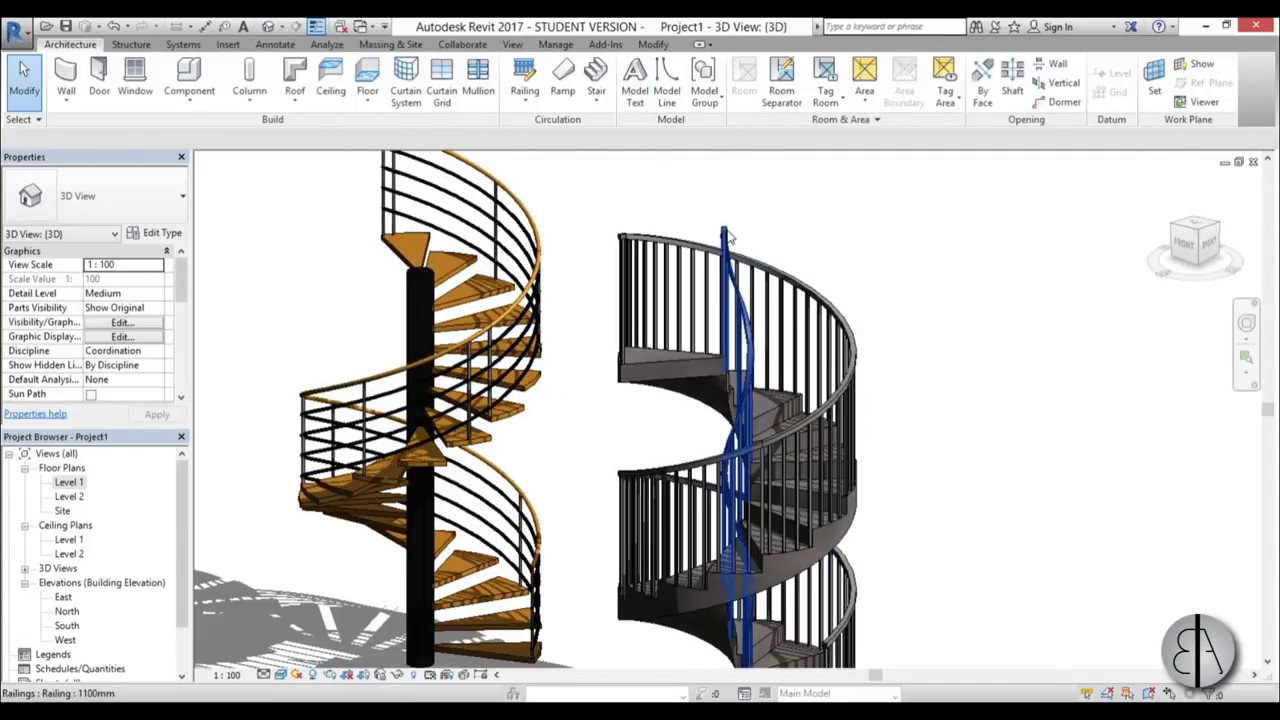
pyautogui.click(728, 236)
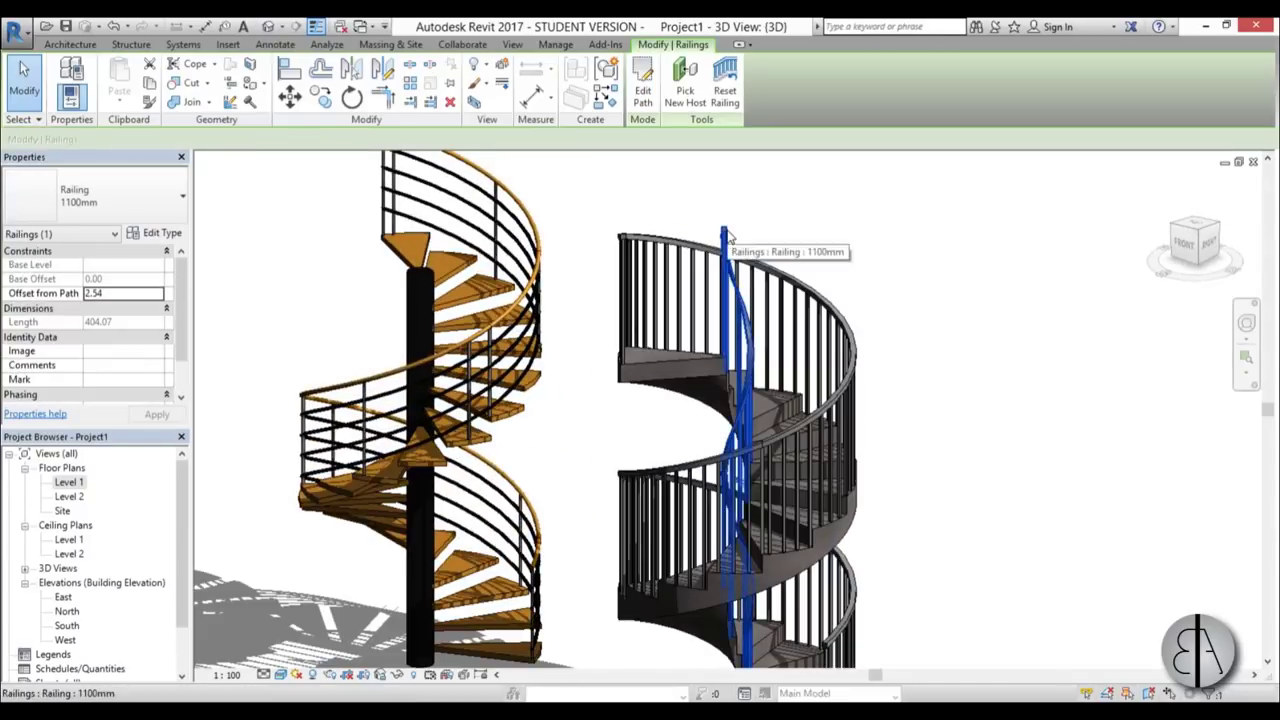
pyautogui.keyDown('ctrl'); pyautogui.click(853, 327); pyautogui.keyUp('ctrl')
pyautogui.scroll(-2, 929, 405)
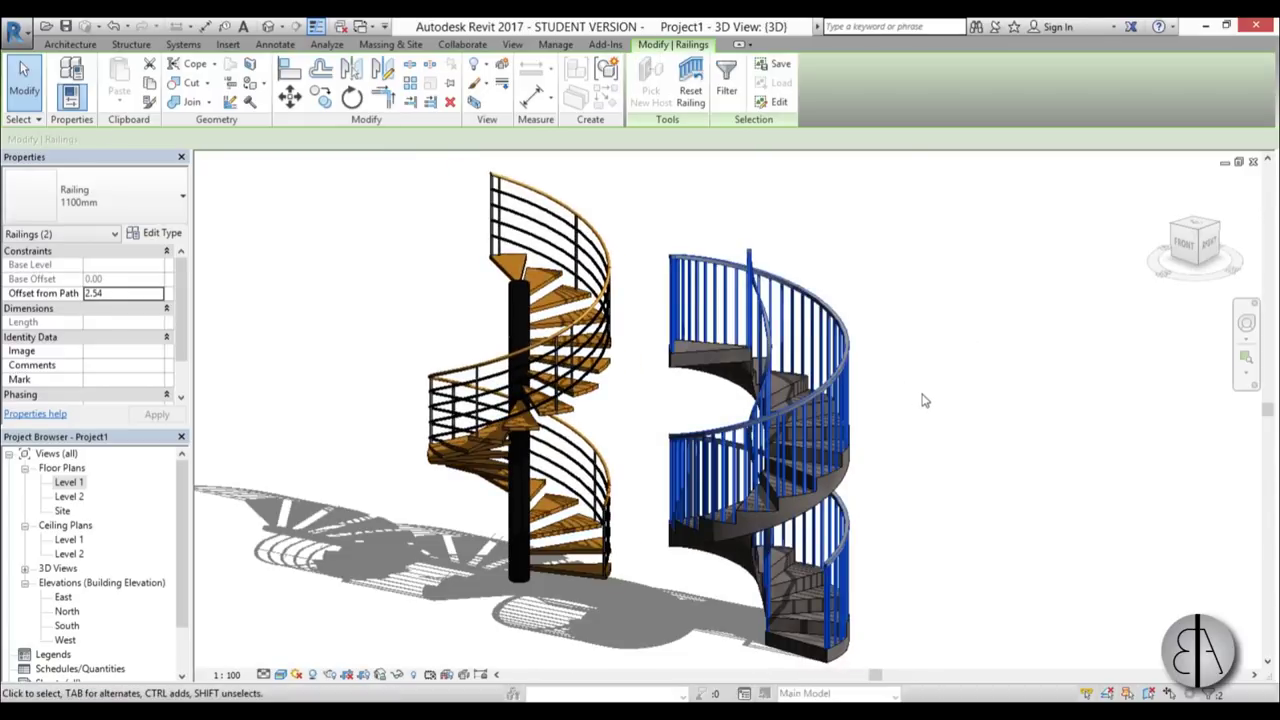
pyautogui.press('Delete')
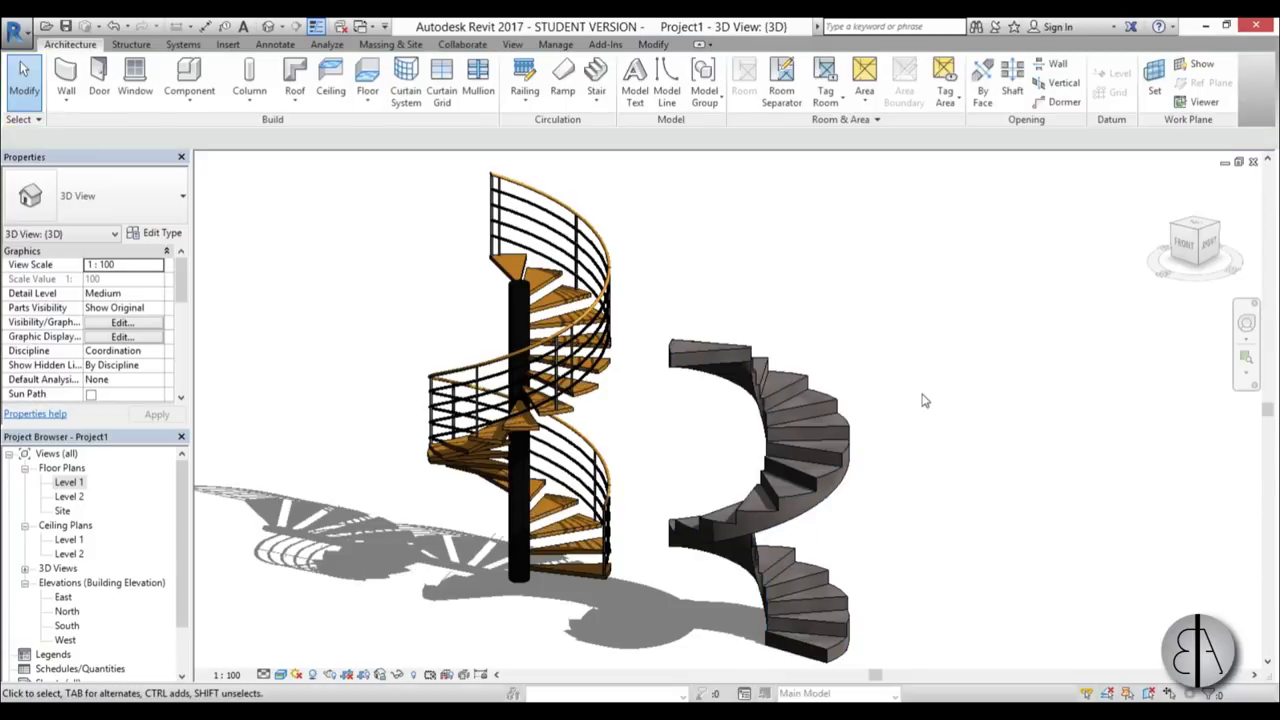
# Open the monolithic spiral stair's type properties and set its right support to Stringer (Closed)
pyautogui.click(830, 425)
pyautogui.scroll(-2, 830, 425)
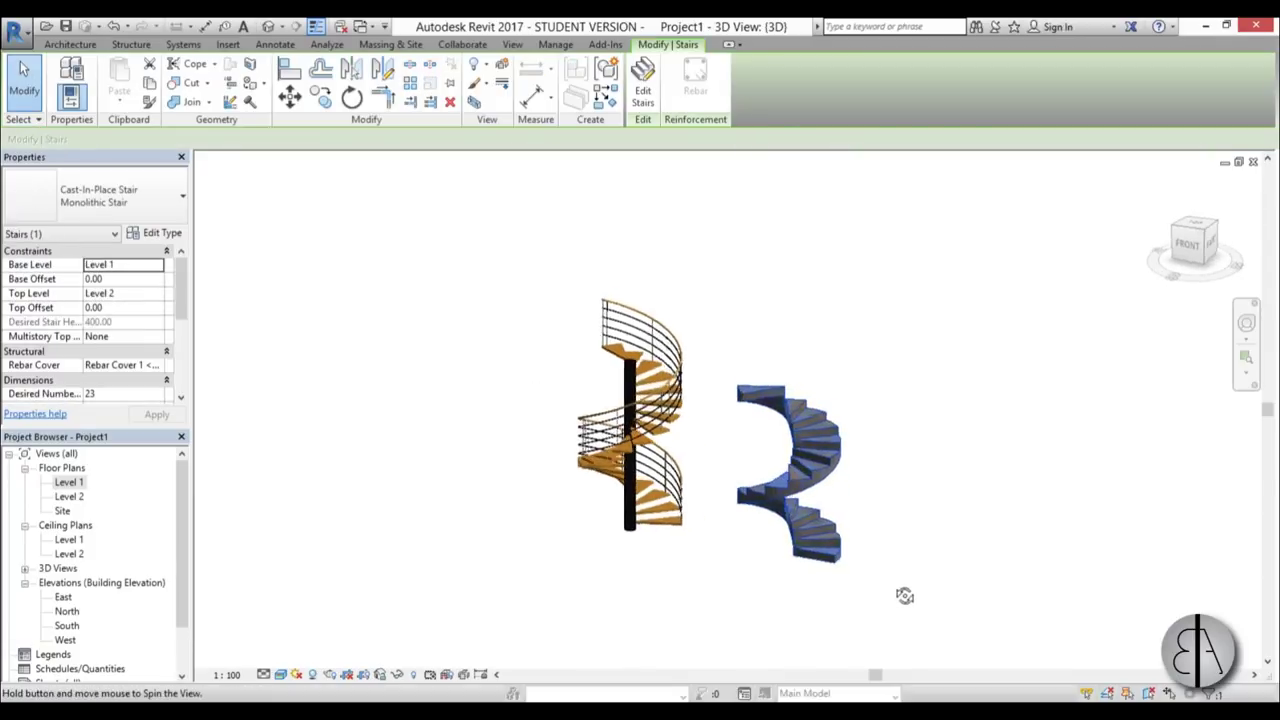
pyautogui.scroll(1, 872, 527)
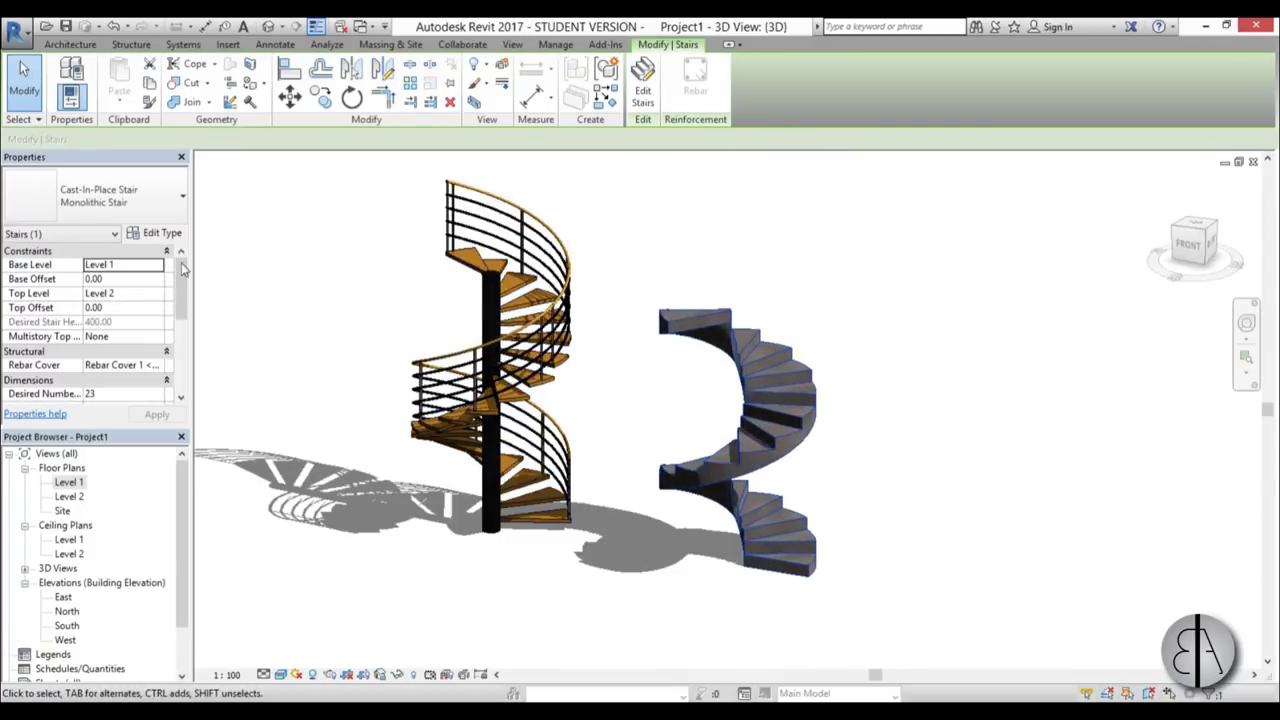
pyautogui.click(164, 233)
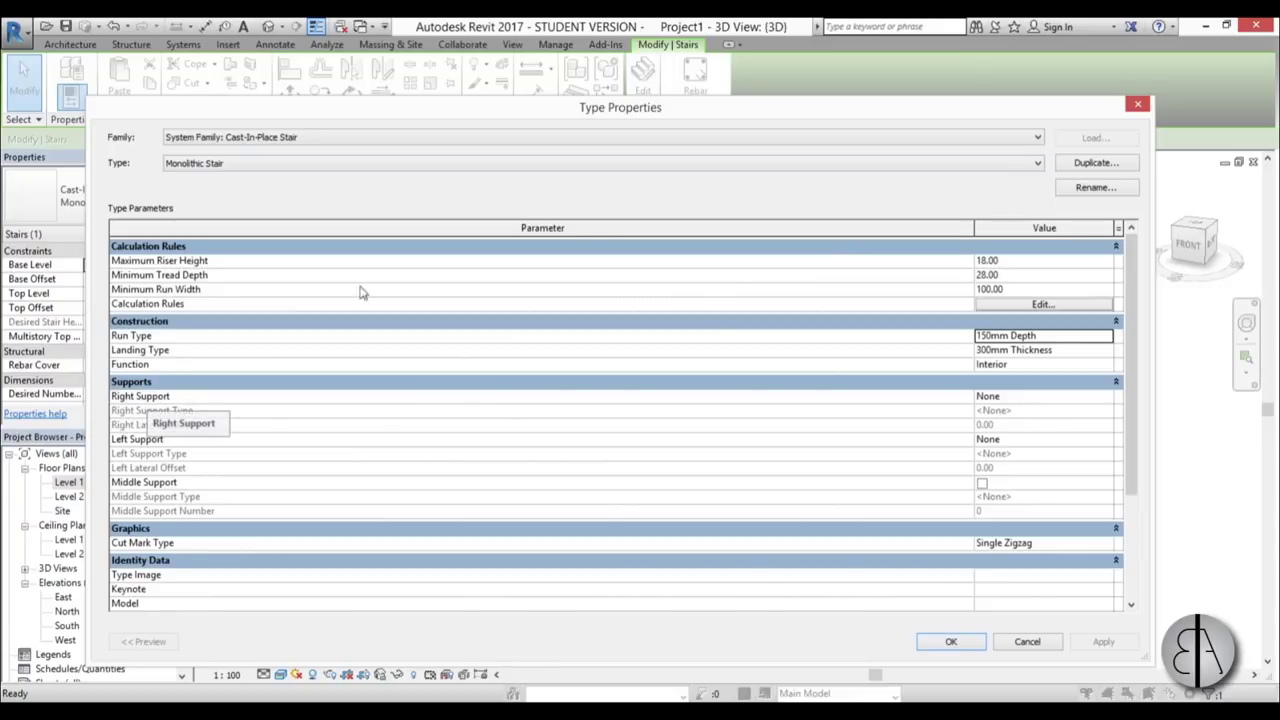
pyautogui.moveTo(677, 112); pyautogui.dragTo(40, 140)
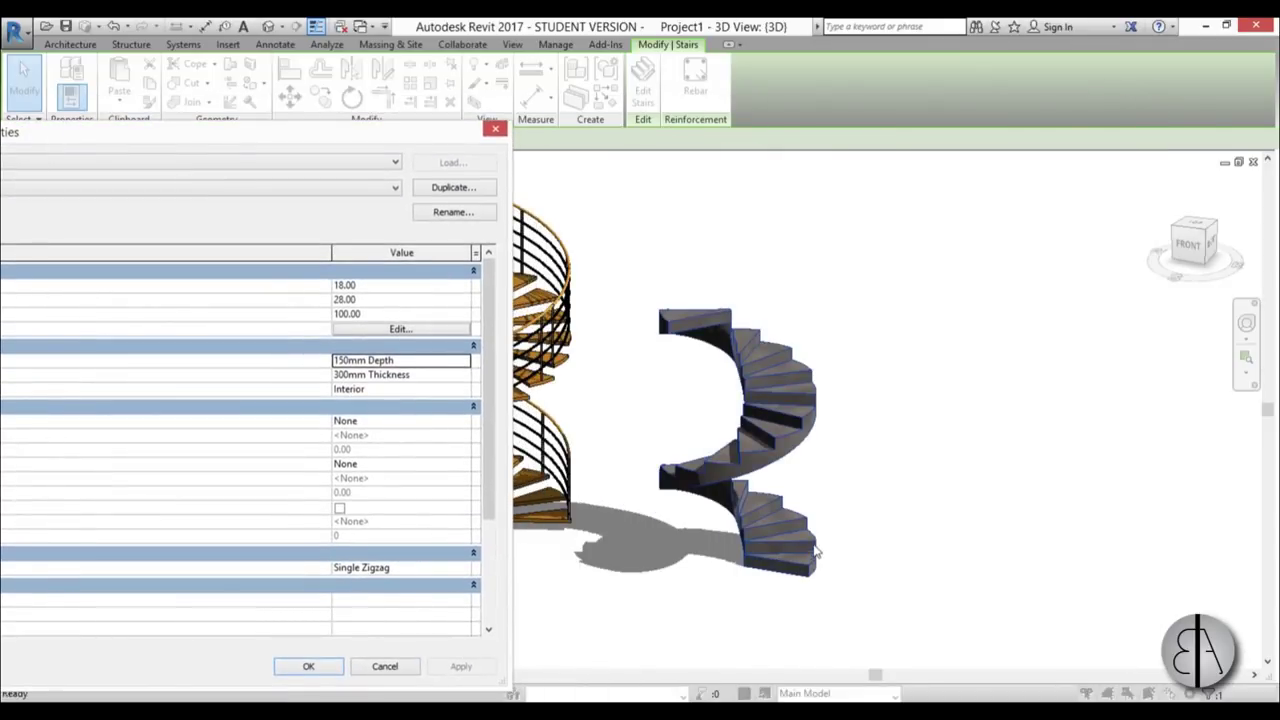
pyautogui.moveTo(328, 143); pyautogui.dragTo(967, 83)
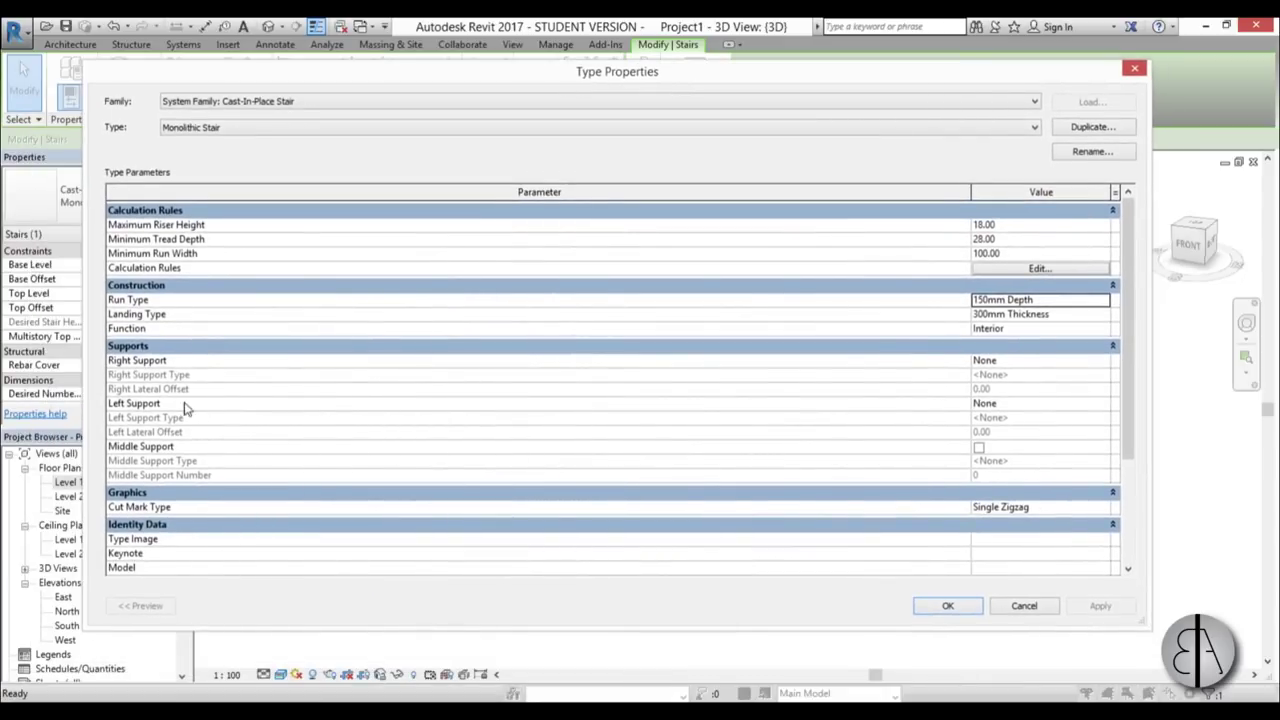
pyautogui.click(1106, 362)
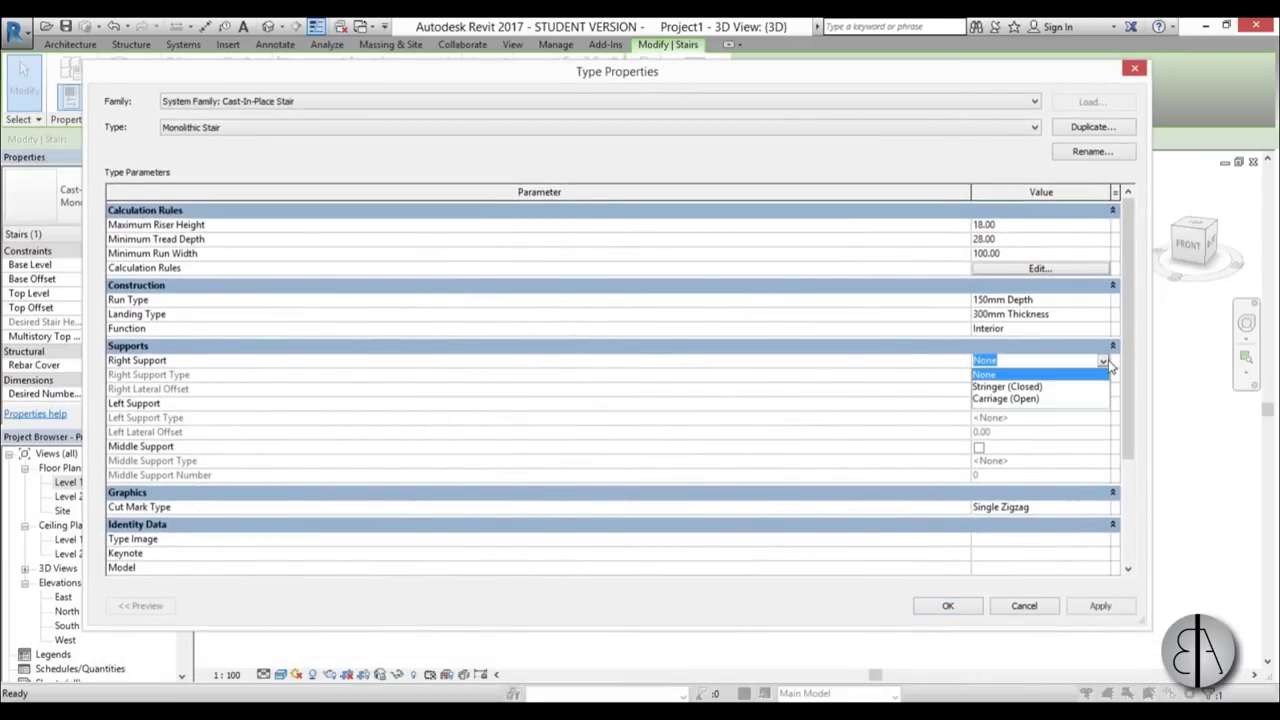
pyautogui.click(1023, 387)
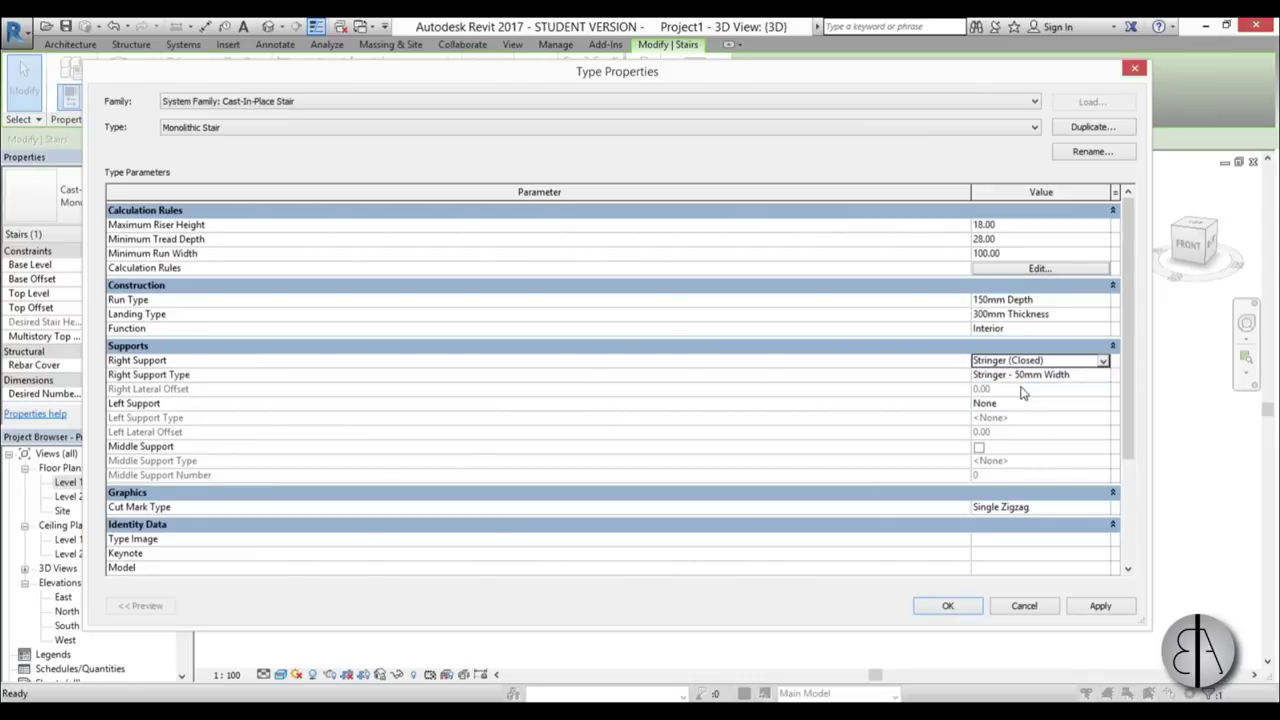
# Set the right support's Stringer - 50mm Width type to a width of 10 and a total depth of 120, and apply the changes to the stair
pyautogui.click(1108, 377)
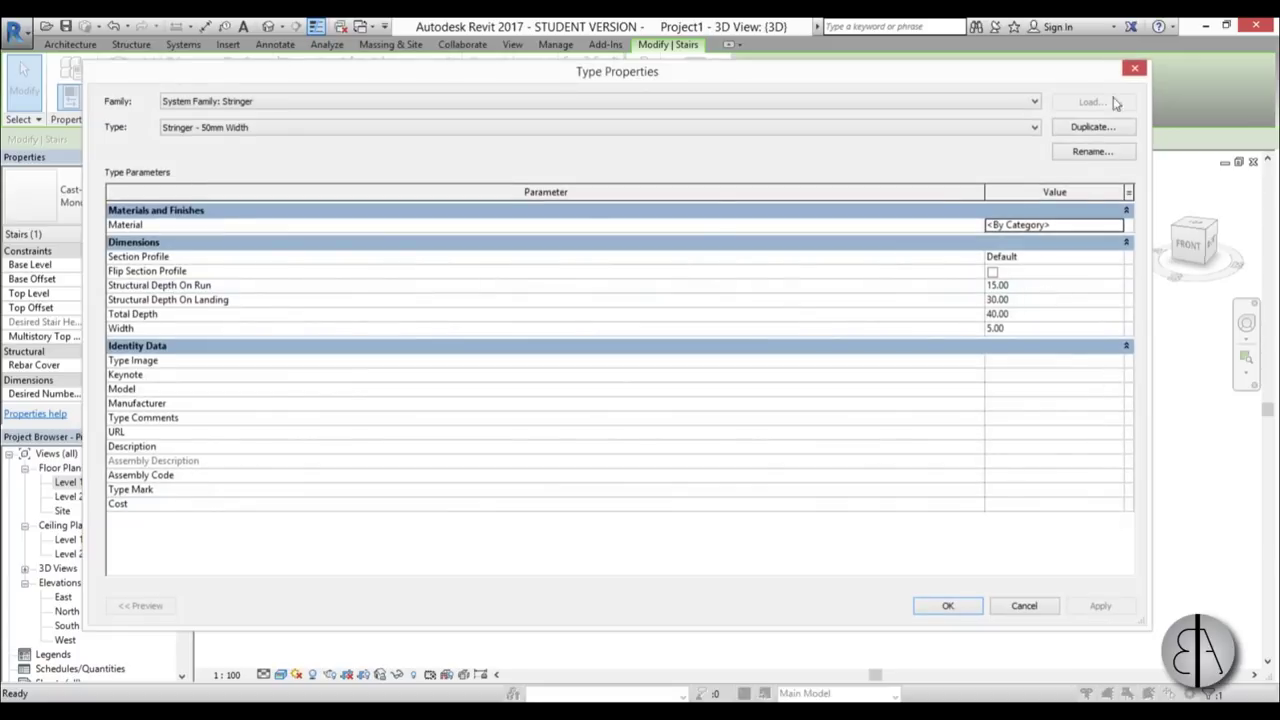
pyautogui.click(1135, 68)
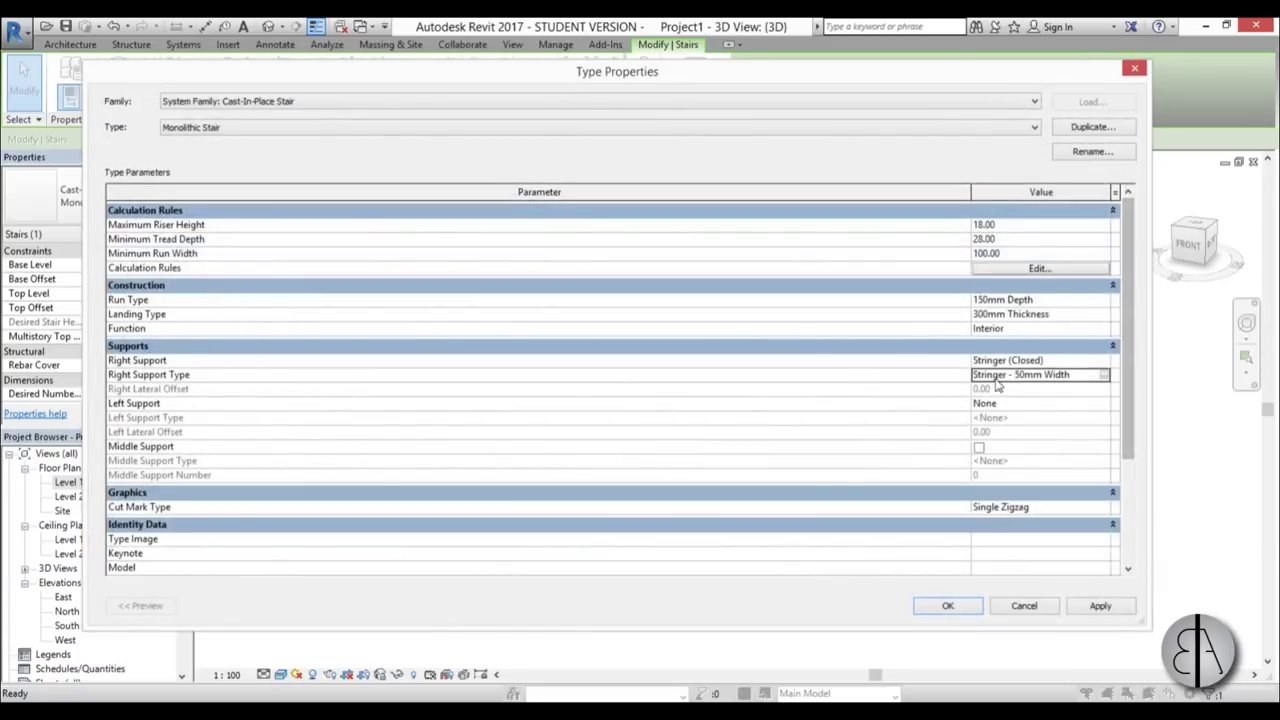
pyautogui.click(1106, 377)
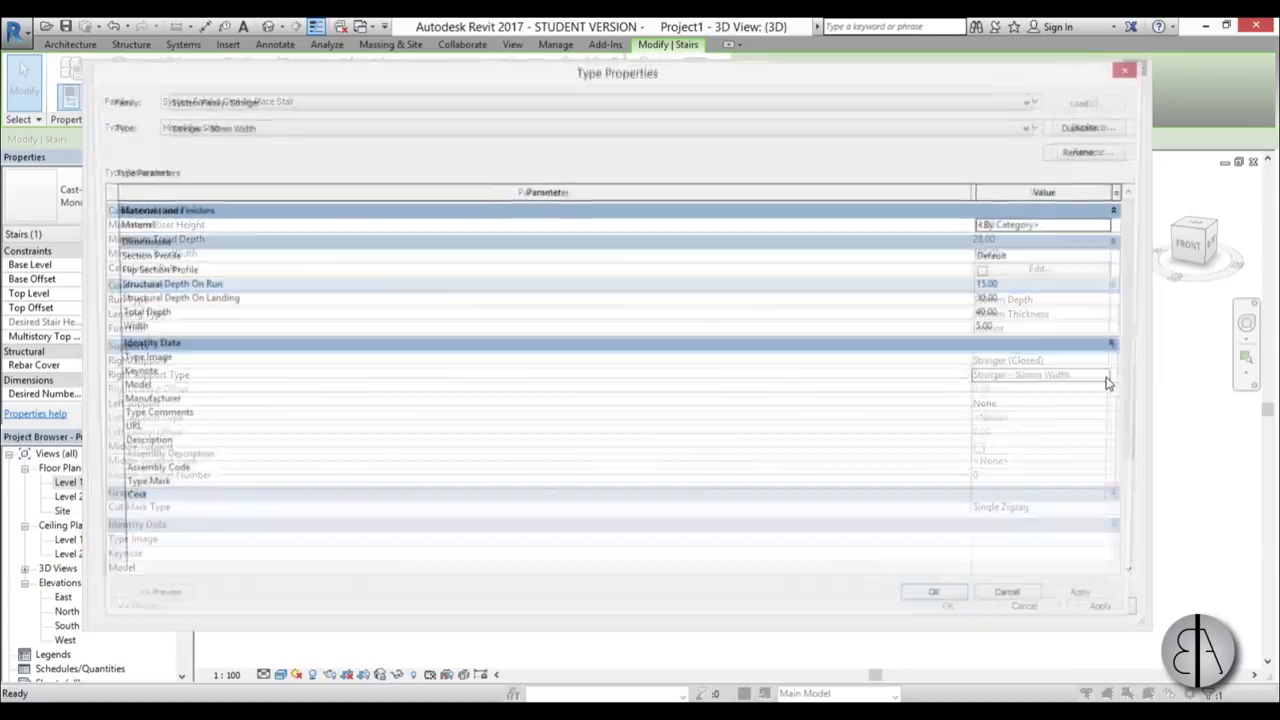
pyautogui.click(1022, 330)
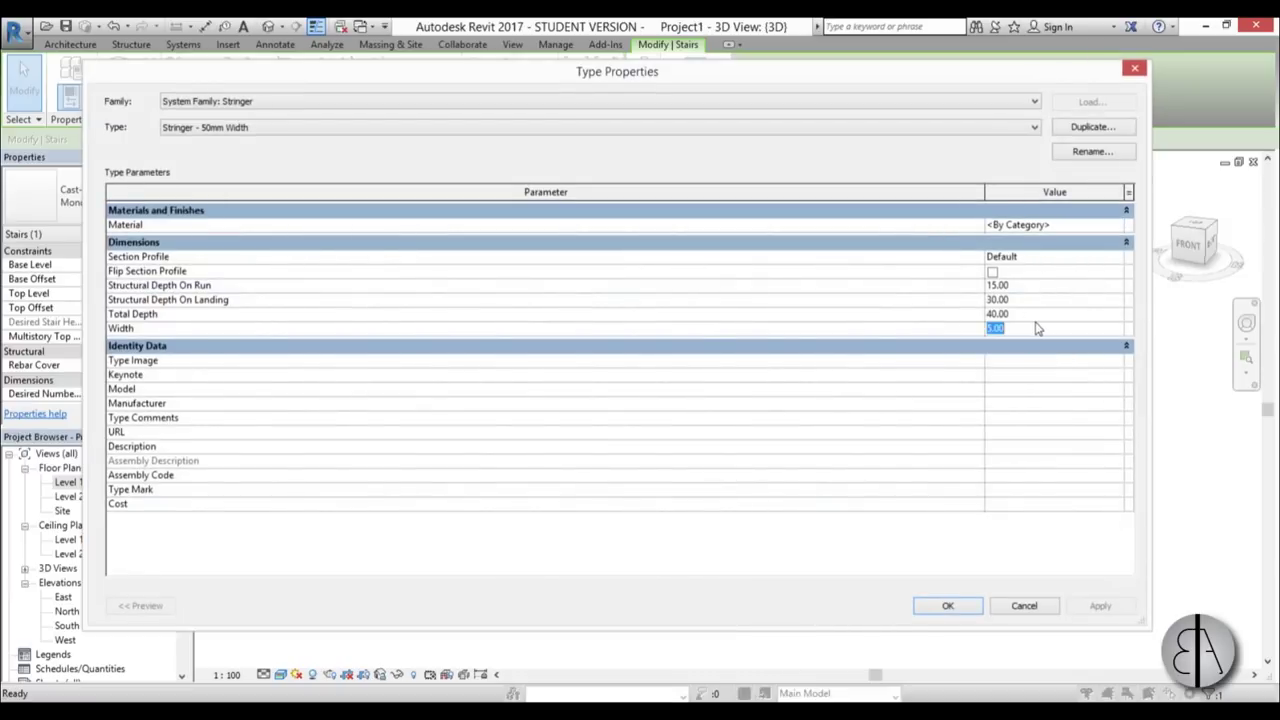
pyautogui.write('10')
pyautogui.click(1027, 312)
pyautogui.write('120')
pyautogui.click(948, 607)
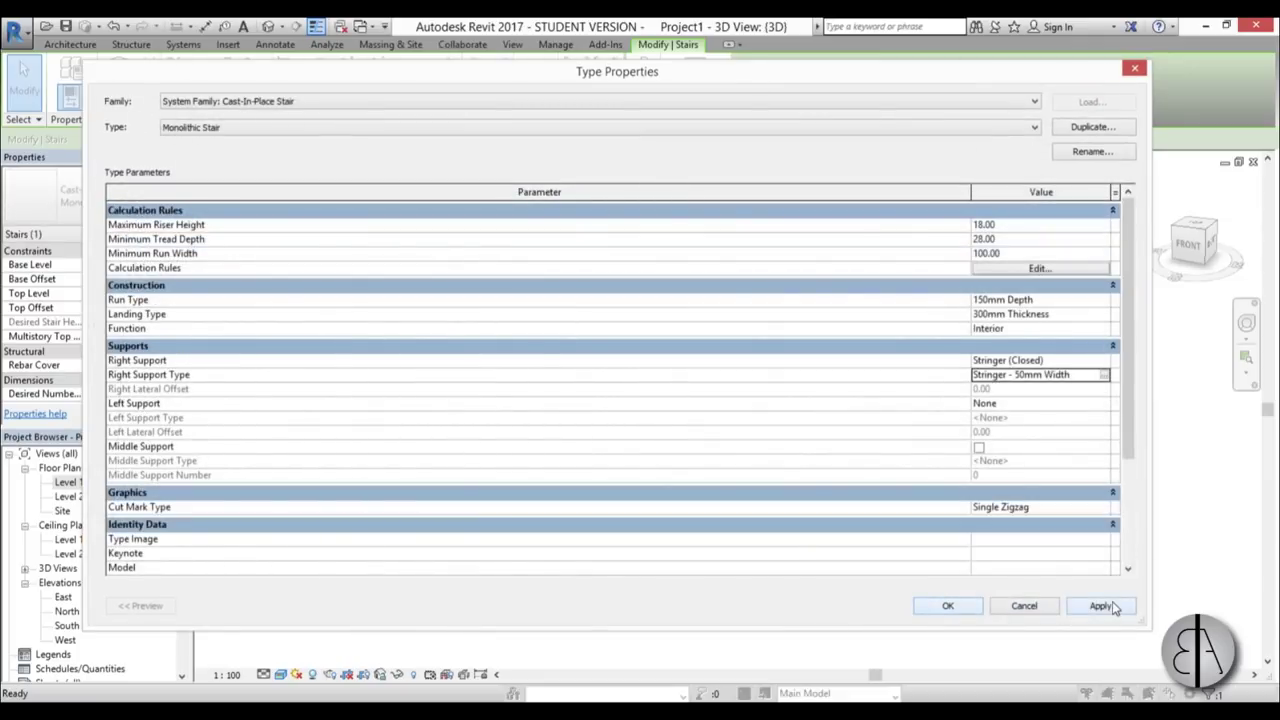
pyautogui.click(1100, 607)
pyautogui.click(948, 607)
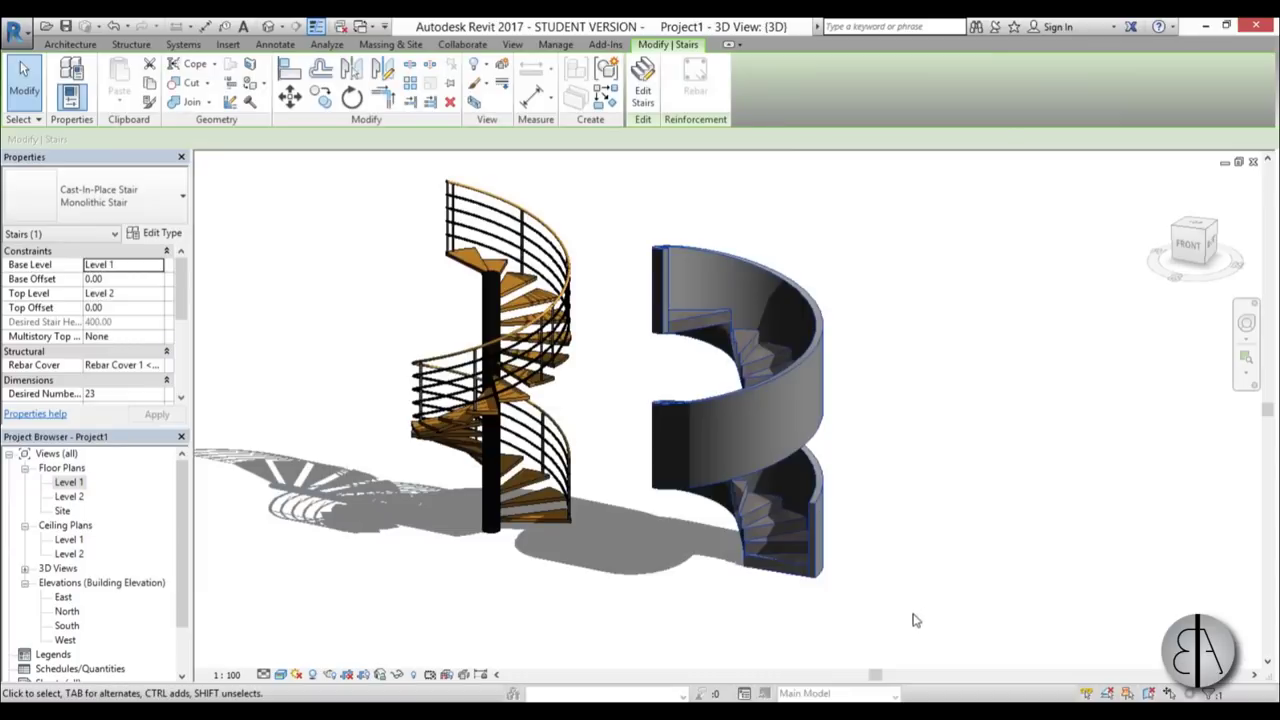
pyautogui.click(900, 396)
pyautogui.scroll(3, 800, 506)
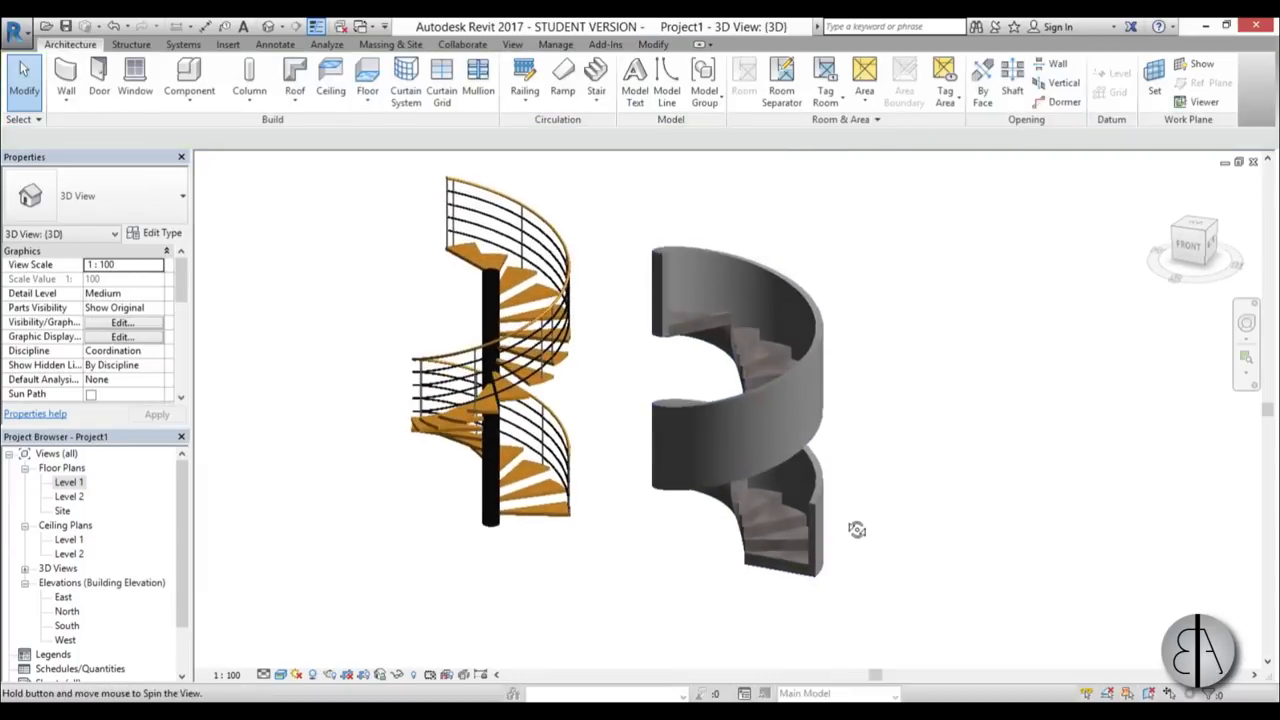
# Open the monolithic spiral stair's type properties and examine the material of its 150mm Depth run type
pyautogui.click(756, 533)
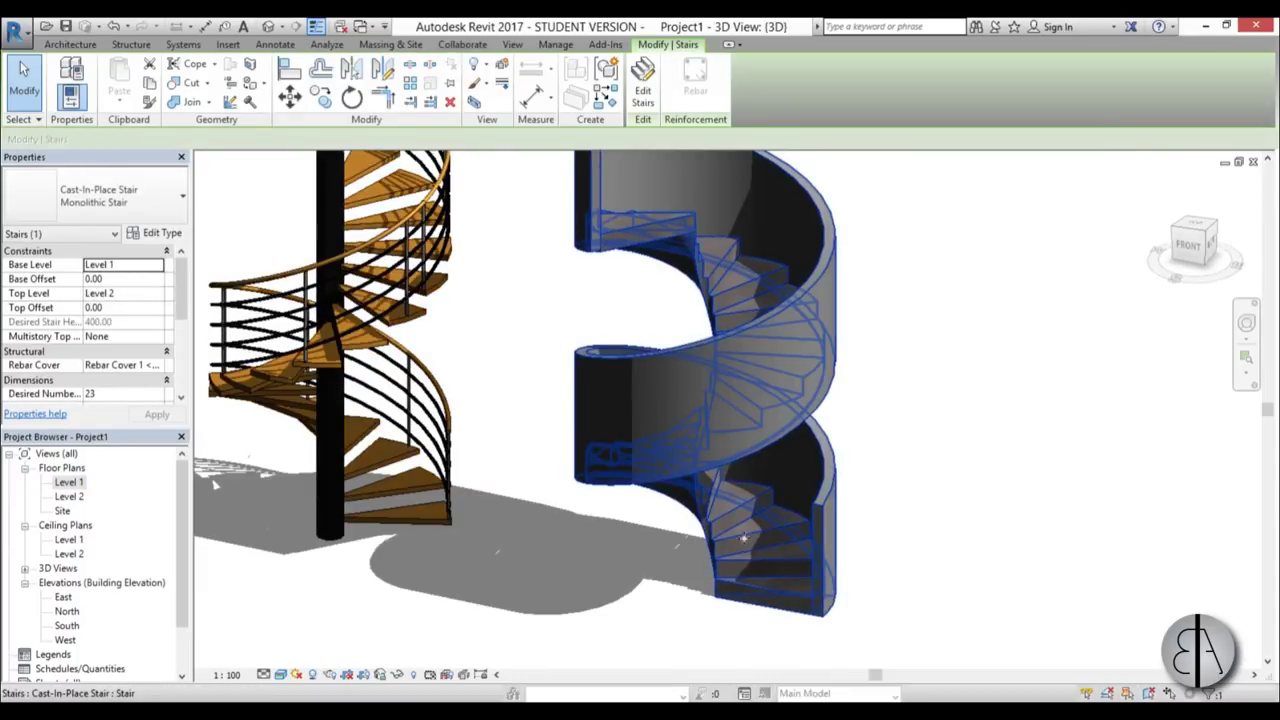
pyautogui.click(155, 233)
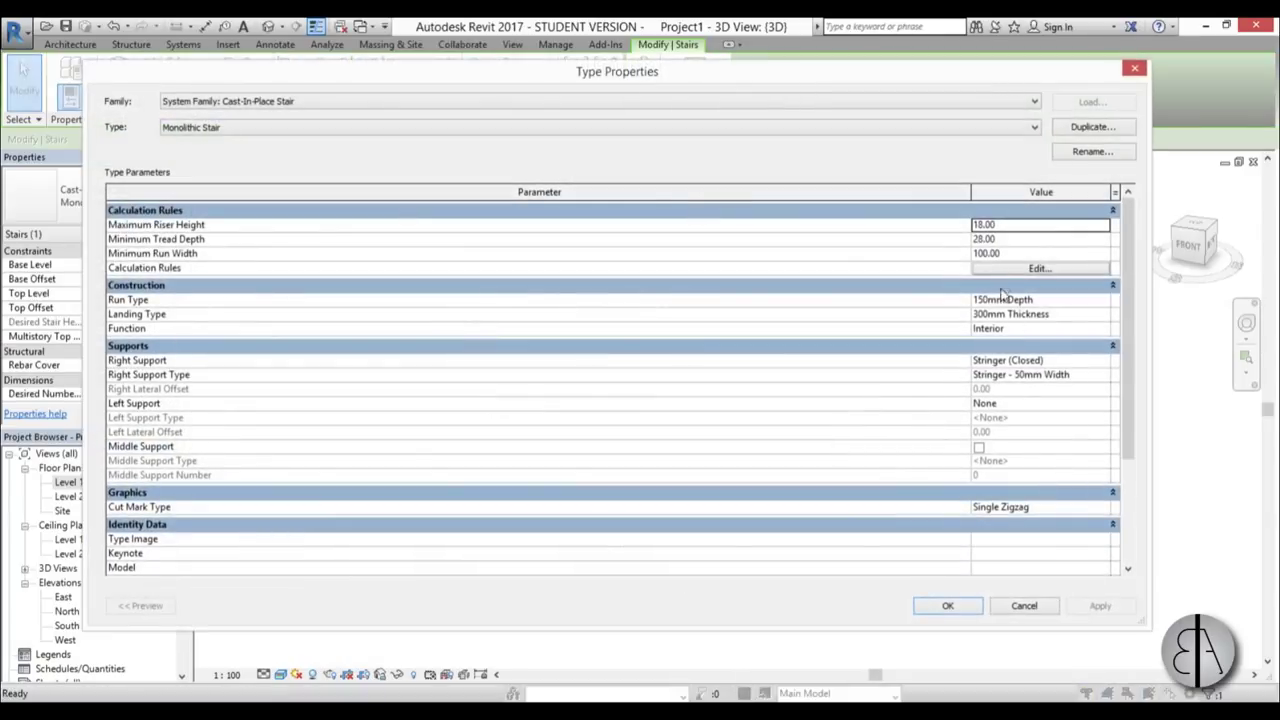
pyautogui.click(1105, 303)
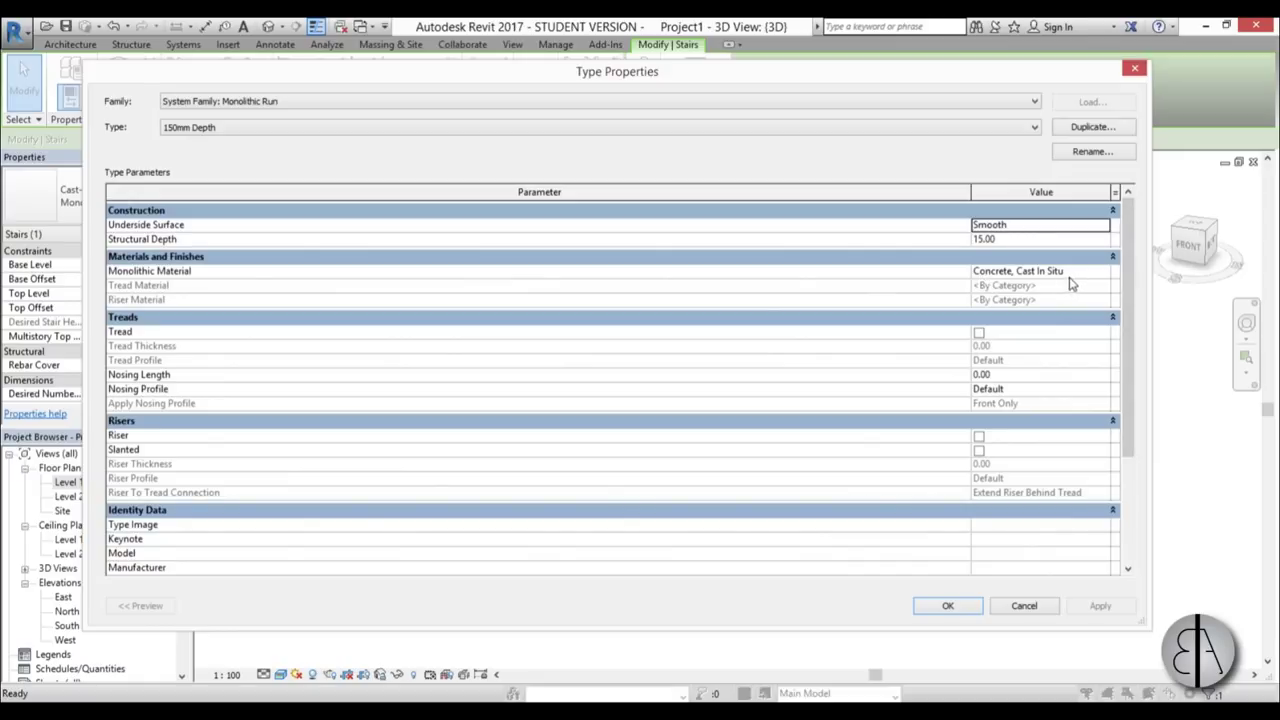
pyautogui.click(960, 609)
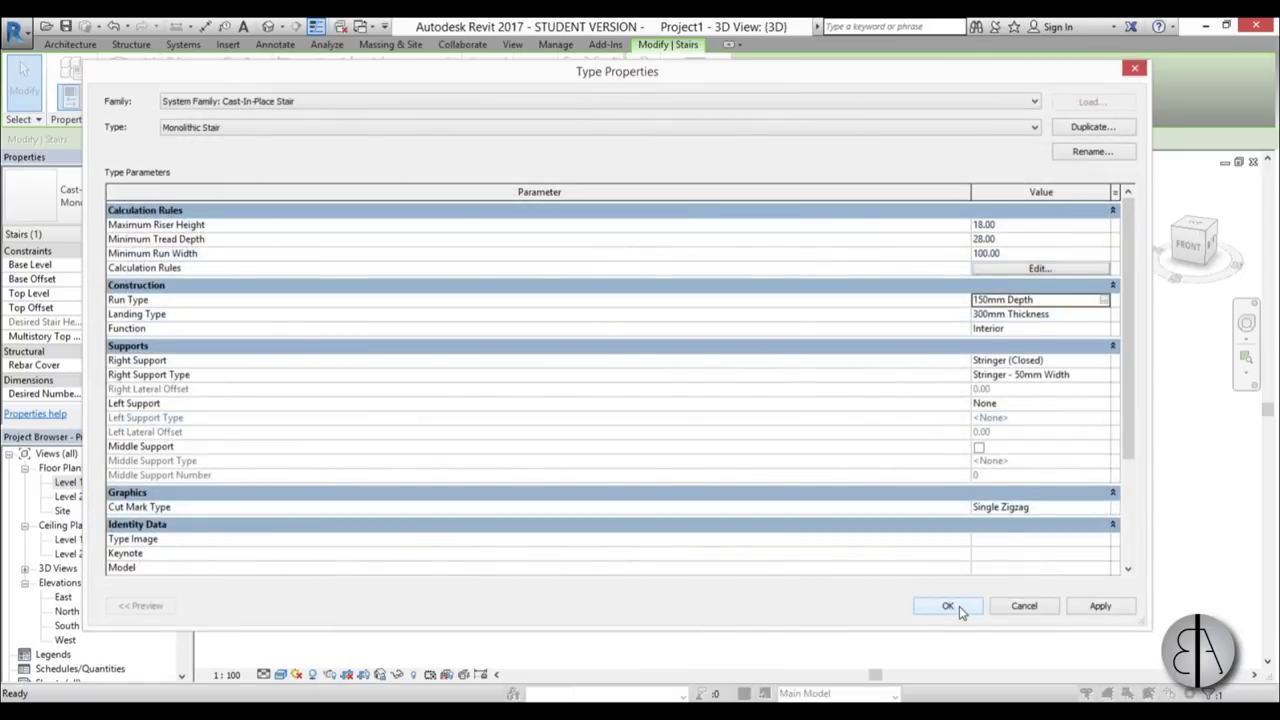
# Assign the Concrete, Cast In Situ material to the right support's Stringer - 50mm Width type and apply the changes to the stair
pyautogui.click(1099, 379)
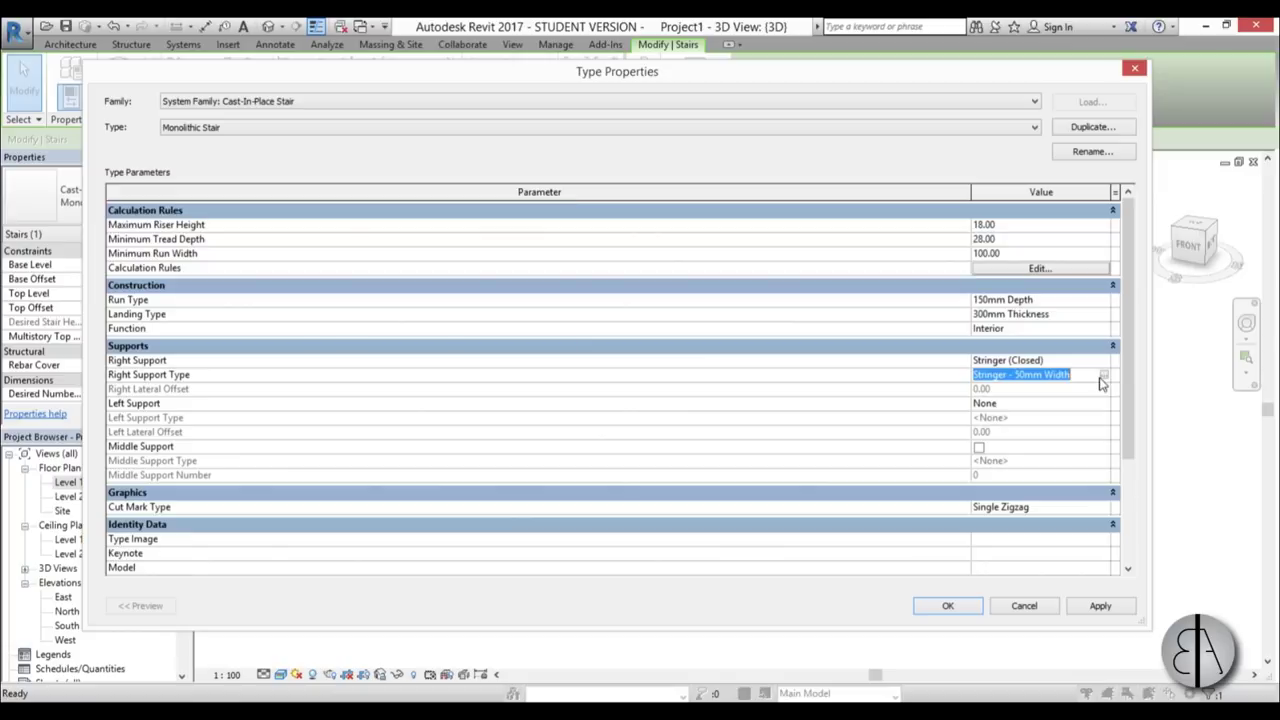
pyautogui.click(1105, 378)
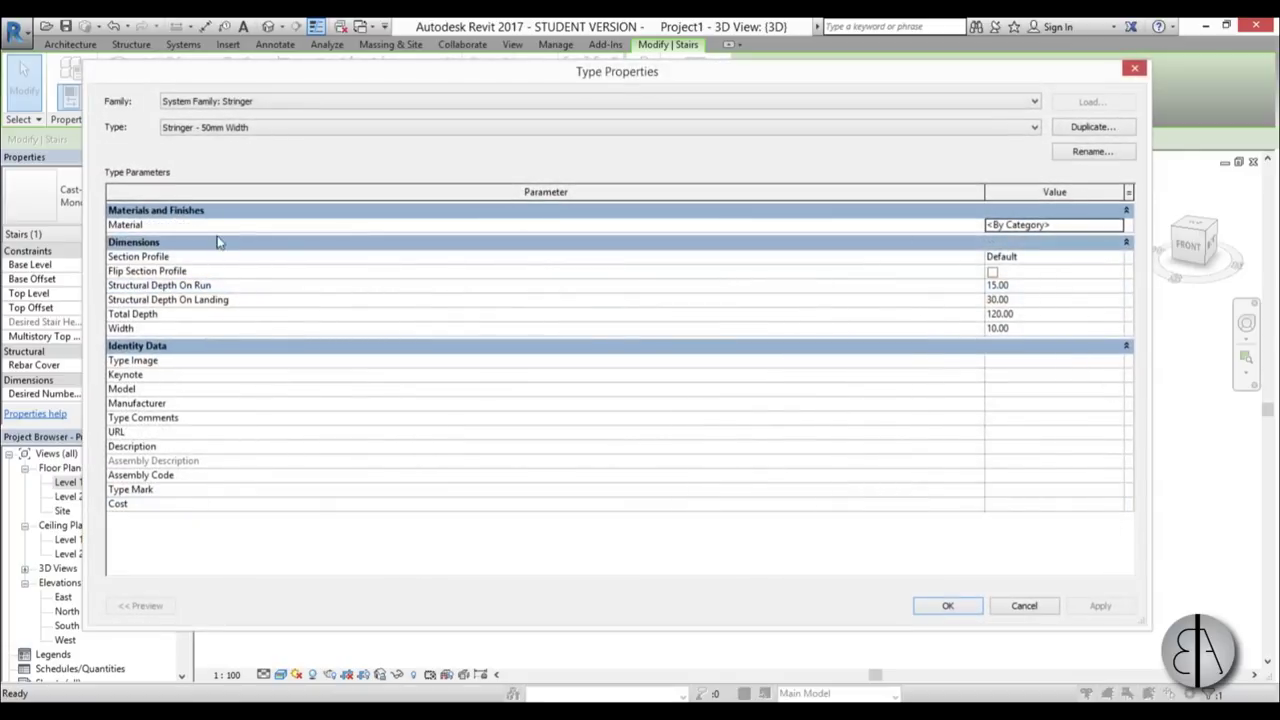
pyautogui.click(1118, 226)
pyautogui.click(258, 60)
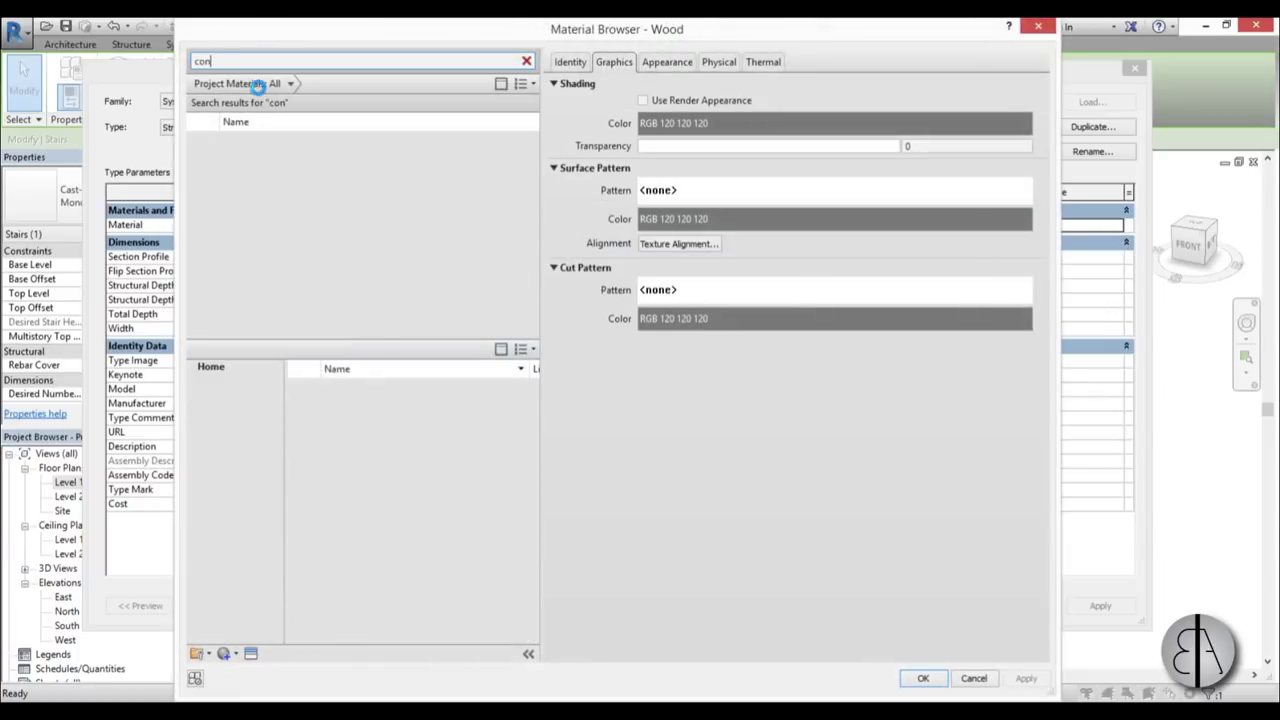
pyautogui.click(316, 245)
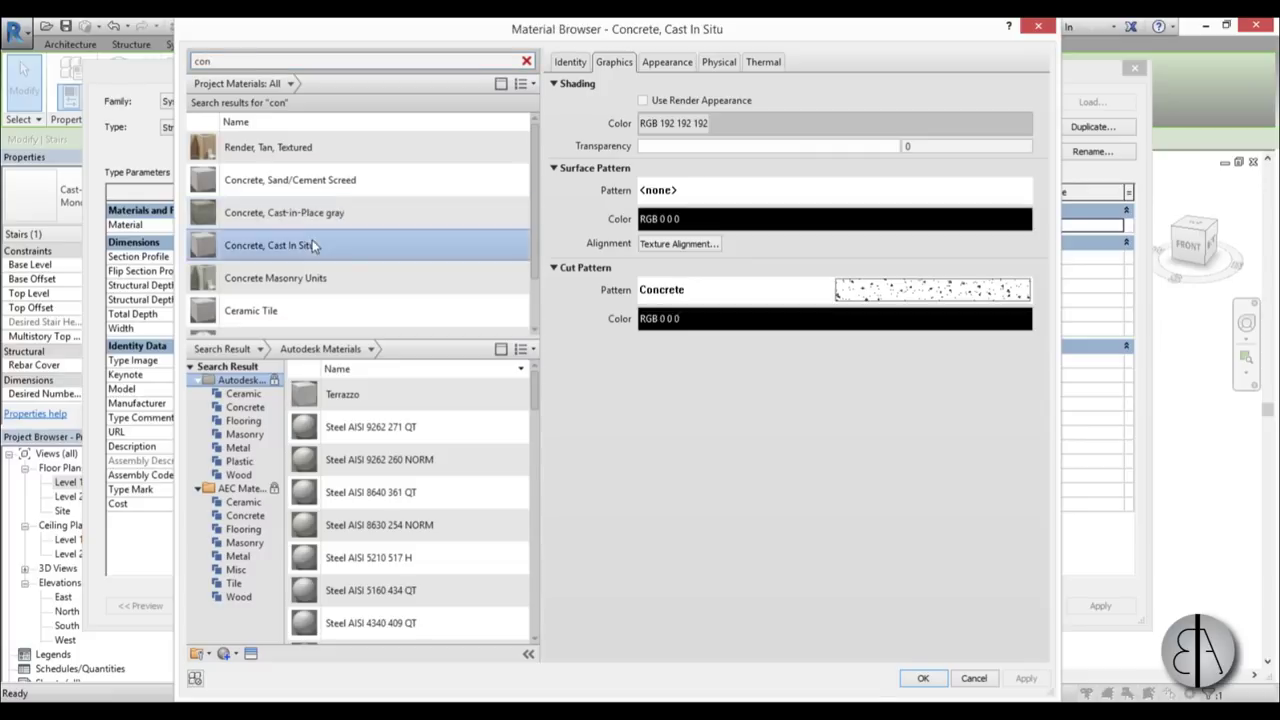
pyautogui.click(922, 678)
pyautogui.click(1100, 606)
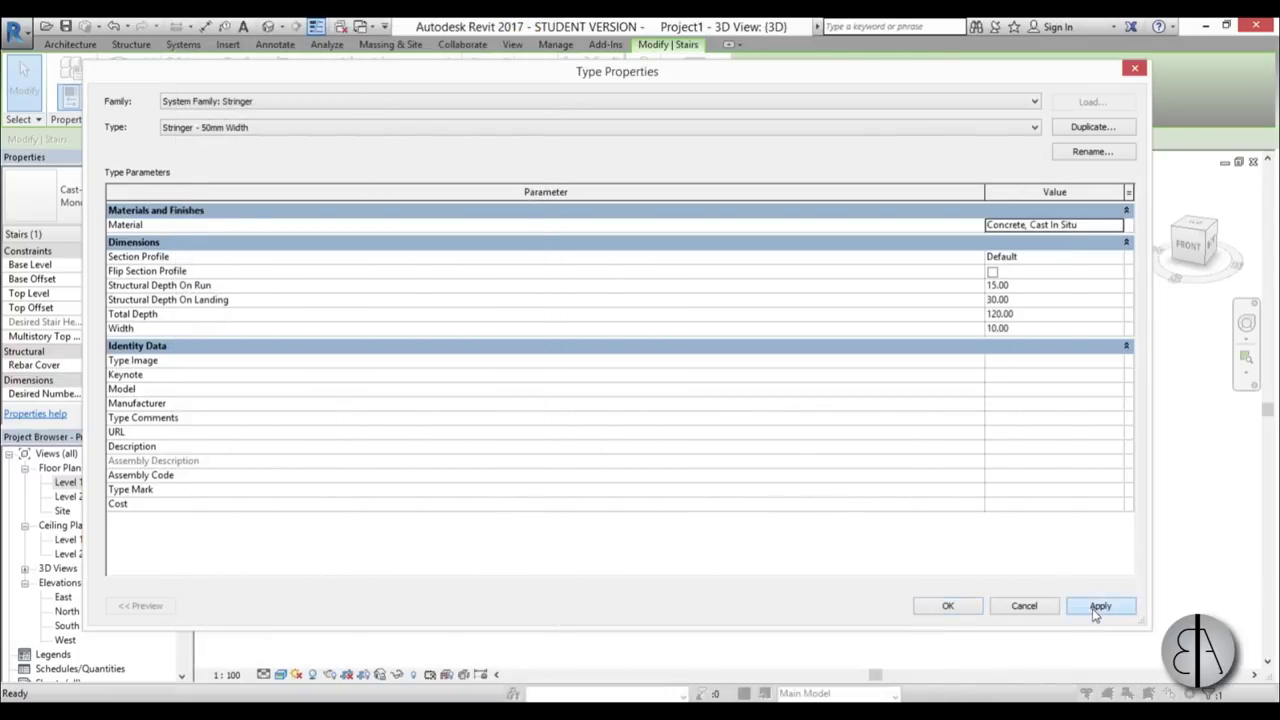
pyautogui.click(948, 607)
pyautogui.click(1097, 607)
pyautogui.click(962, 608)
pyautogui.scroll(-3, 735, 281)
pyautogui.press('Escape')
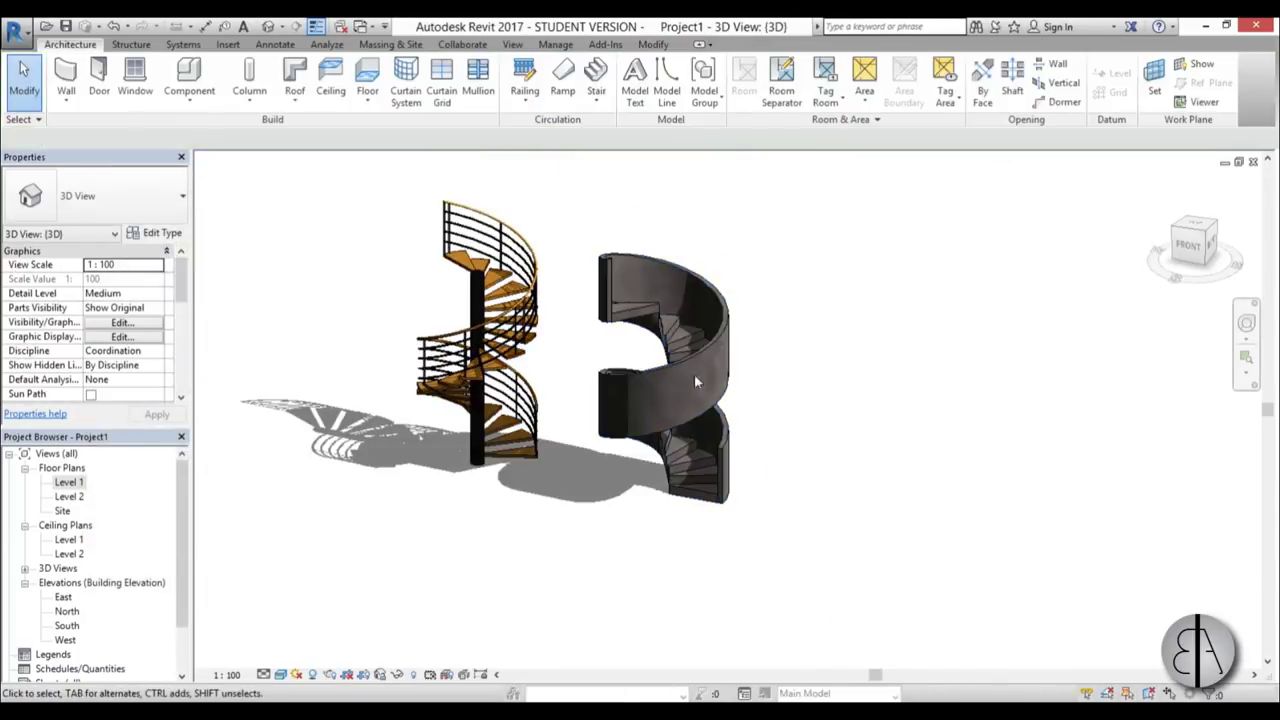
# Frame both spiral stairs from the front in the 3D view and render them with interactive Ray Trace
pyautogui.scroll(4, 750, 443)
pyautogui.scroll(-1, 747, 373)
pyautogui.keyDown('shift'); pyautogui.moveTo(748, 378); pyautogui.dragTo(641, 374, button='middle'); pyautogui.keyUp('shift')
pyautogui.scroll(1, 641, 374)
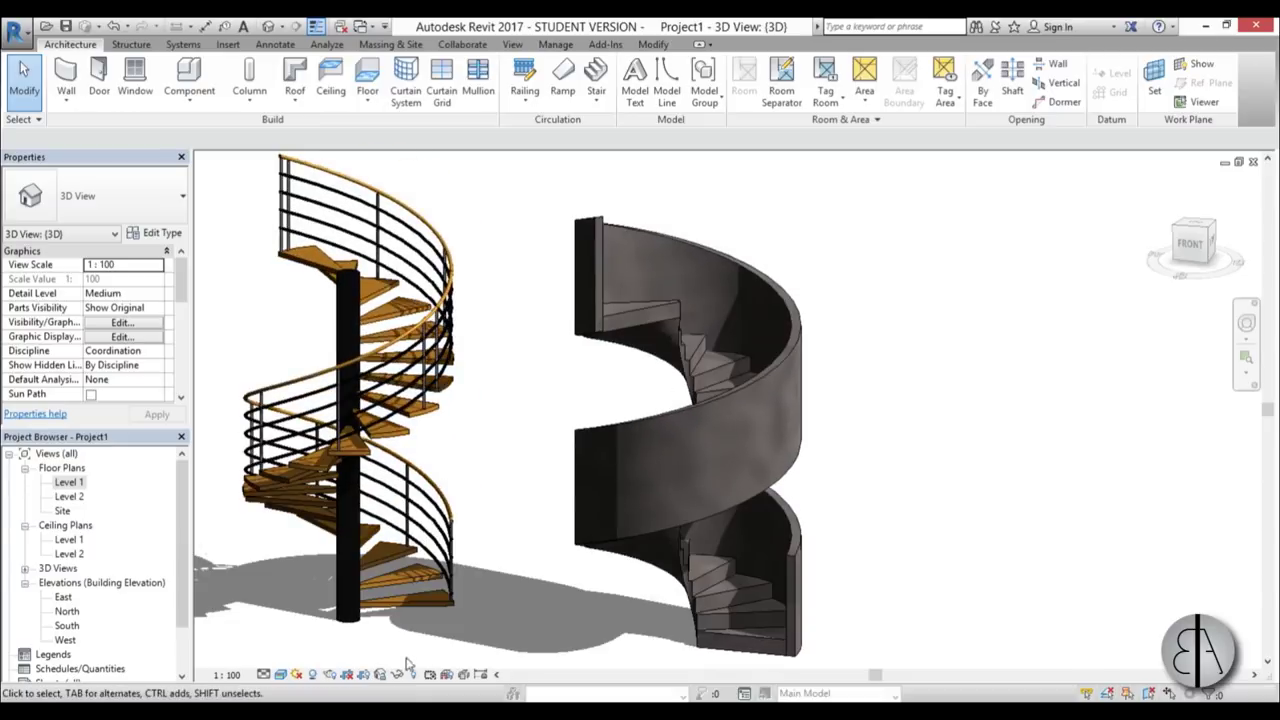
pyautogui.click(282, 674)
pyautogui.click(310, 657)
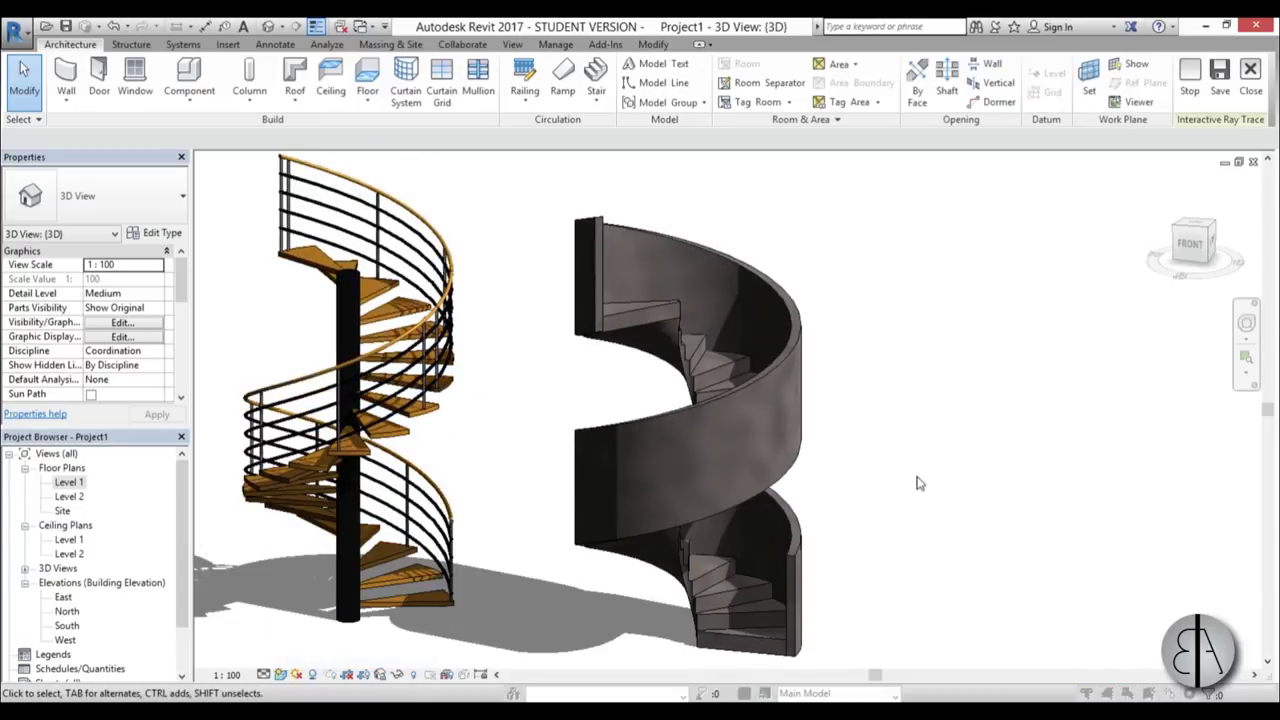